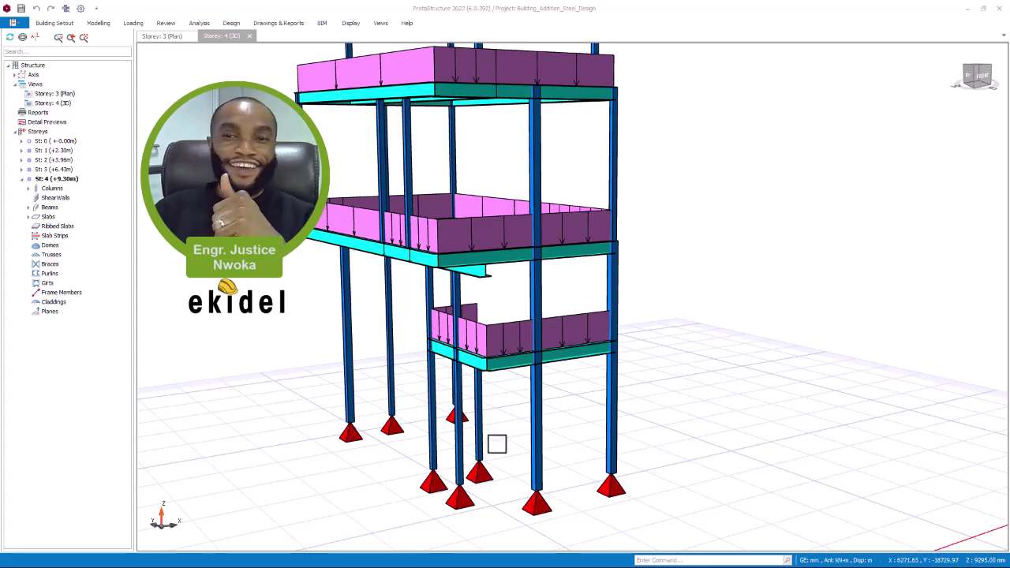
Examine the steel frame in 3D from the column bases up to the underside of the upper floor
{"action": "middle_click_drag", "start_coordinate": [514, 376], "coordinate": [527, 312]}
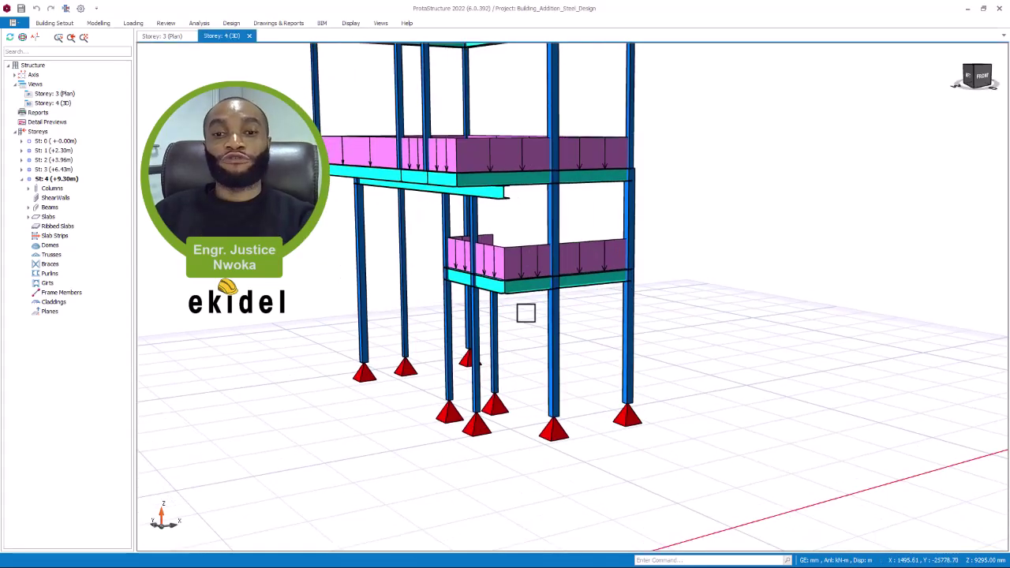
{"action": "mouse_move", "coordinate": [530, 345]}
{"action": "right_mouse_down"}
{"action": "mouse_move", "coordinate": [478, 338]}
{"action": "mouse_move", "coordinate": [528, 341]}
{"action": "mouse_move", "coordinate": [514, 349]}
{"action": "right_mouse_up"}
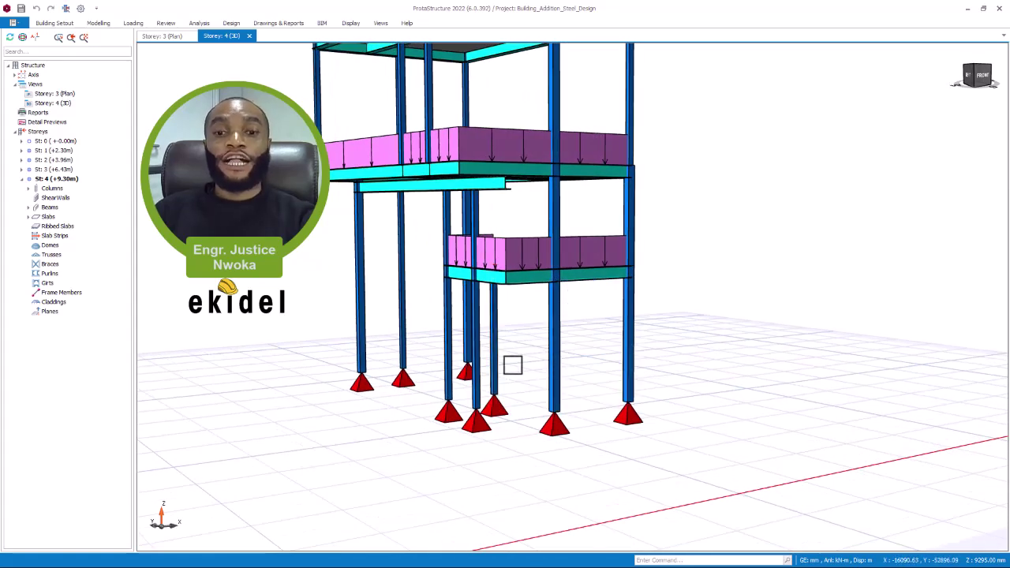
{"action": "scroll", "coordinate": [507, 363], "scroll_direction": "up", "scroll_amount": 2}
{"action": "mouse_move", "coordinate": [509, 370]}
{"action": "right_mouse_down"}
{"action": "mouse_move", "coordinate": [552, 376]}
{"action": "mouse_move", "coordinate": [453, 376]}
{"action": "mouse_move", "coordinate": [496, 382]}
{"action": "right_mouse_up"}
{"action": "scroll", "coordinate": [495, 381], "scroll_direction": "down", "scroll_amount": 5}
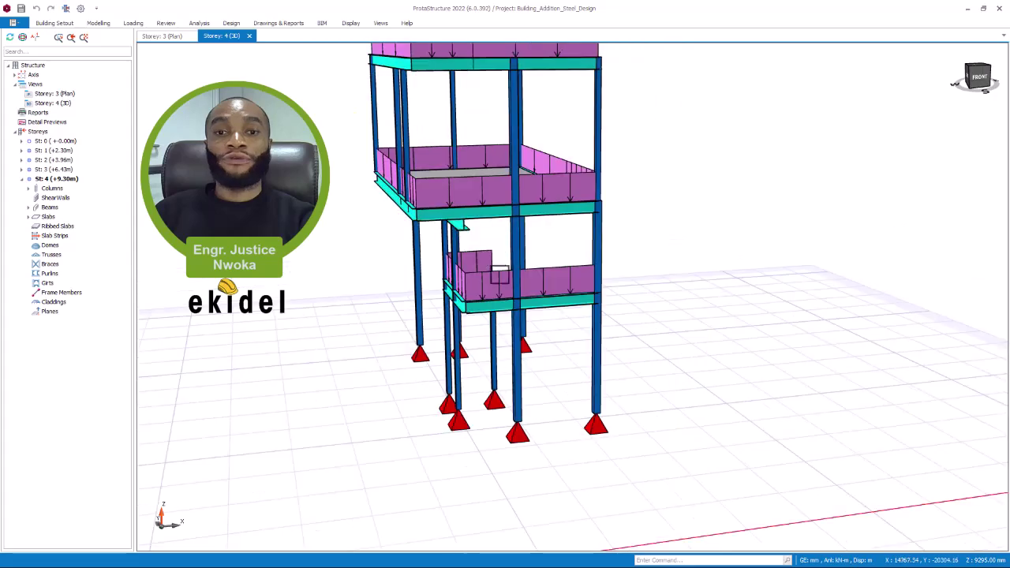
{"action": "middle_click_drag", "start_coordinate": [489, 371], "coordinate": [481, 355]}
{"action": "scroll", "coordinate": [473, 266], "scroll_direction": "up", "scroll_amount": 5}
{"action": "right_click_drag", "start_coordinate": [464, 256], "coordinate": [456, 243]}
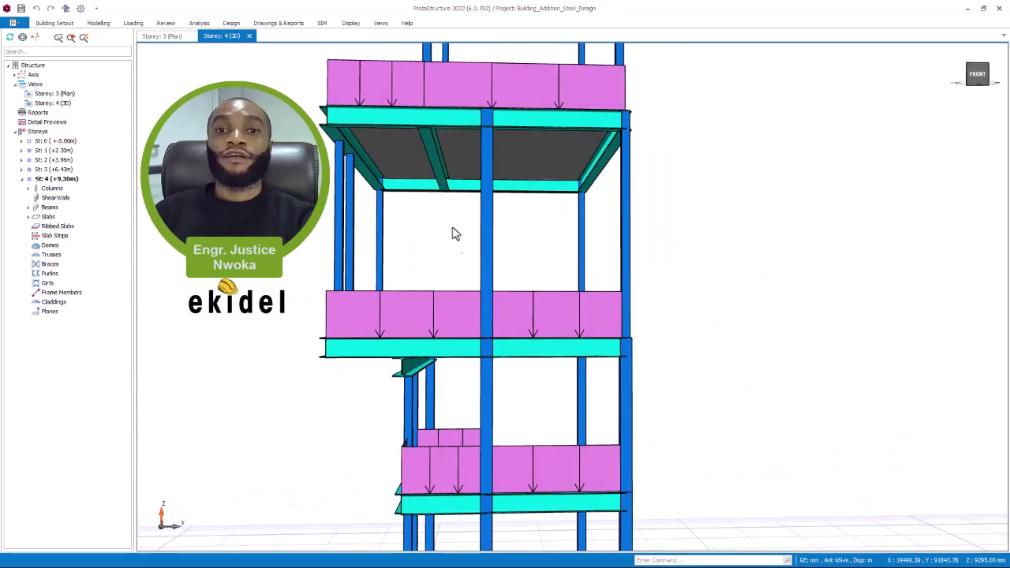
{"action": "scroll", "coordinate": [414, 113], "scroll_direction": "up", "scroll_amount": 3}
{"action": "scroll", "coordinate": [514, 216], "scroll_direction": "down", "scroll_amount": 3}
{"action": "mouse_move", "coordinate": [514, 216]}
{"action": "right_mouse_down"}
{"action": "mouse_move", "coordinate": [519, 261]}
{"action": "mouse_move", "coordinate": [537, 261]}
{"action": "right_mouse_up"}
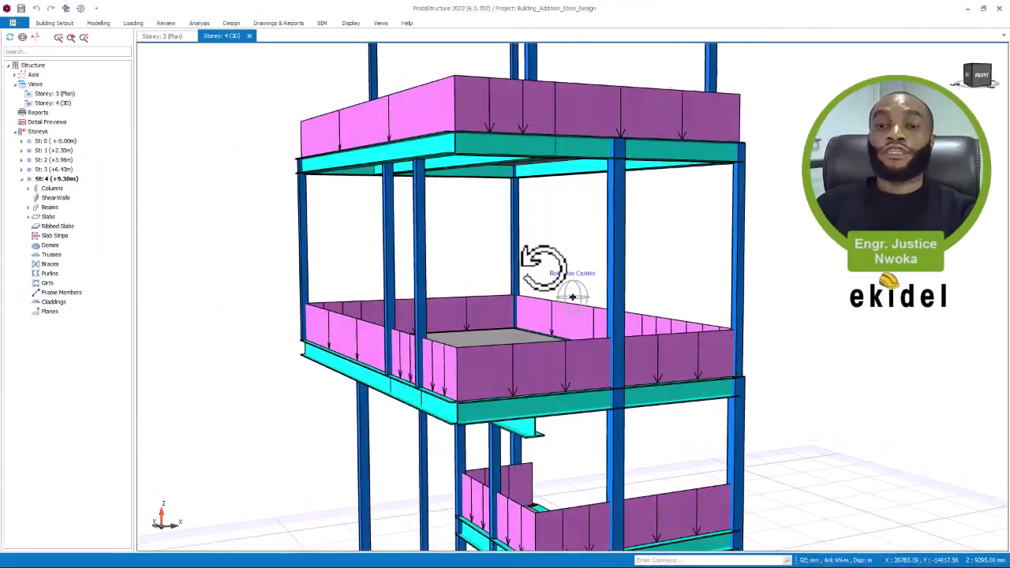
{"action": "right_click_drag", "start_coordinate": [543, 266], "coordinate": [521, 209]}
{"action": "scroll", "coordinate": [521, 209], "scroll_direction": "up", "scroll_amount": 4}
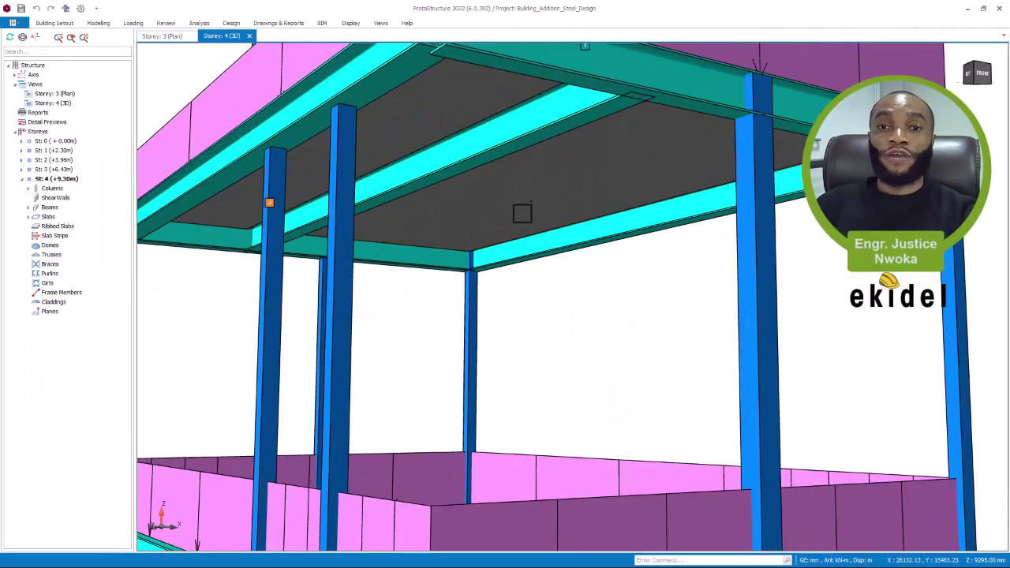
Examine the lower columns, supports and landing of the frame, and its overall shape from the left and front sides
{"action": "scroll", "coordinate": [506, 209], "scroll_direction": "down", "scroll_amount": 5}
{"action": "mouse_move", "coordinate": [530, 455]}
{"action": "right_mouse_down"}
{"action": "mouse_move", "coordinate": [539, 471]}
{"action": "mouse_move", "coordinate": [541, 460]}
{"action": "mouse_move", "coordinate": [492, 450]}
{"action": "mouse_move", "coordinate": [570, 450]}
{"action": "right_mouse_up"}
{"action": "scroll", "coordinate": [539, 471], "scroll_direction": "up", "scroll_amount": 4}
{"action": "scroll", "coordinate": [575, 424], "scroll_direction": "down", "scroll_amount": 2}
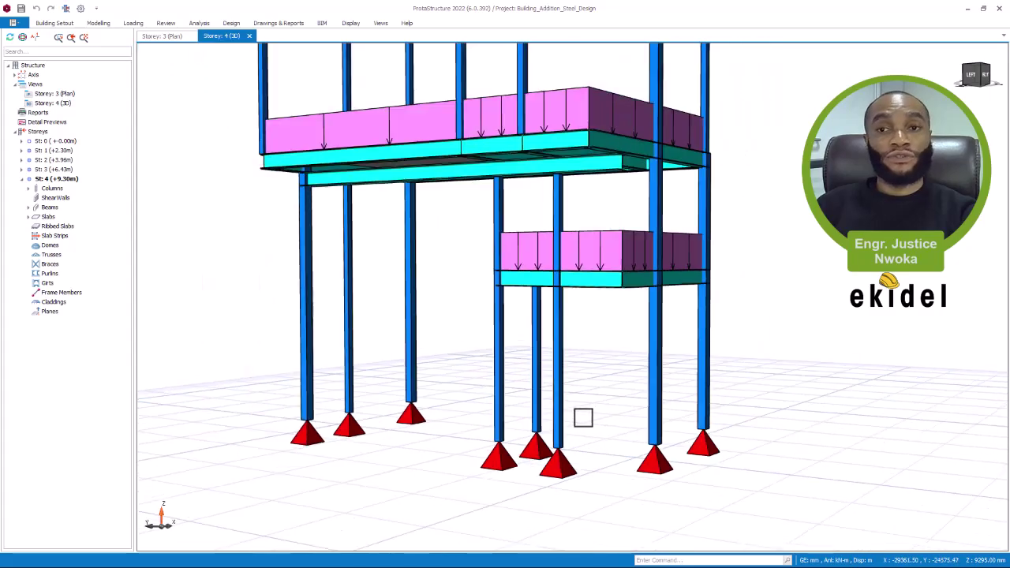
{"action": "mouse_move", "coordinate": [595, 398]}
{"action": "right_mouse_down"}
{"action": "mouse_move", "coordinate": [604, 407]}
{"action": "mouse_move", "coordinate": [586, 396]}
{"action": "mouse_move", "coordinate": [586, 405]}
{"action": "mouse_move", "coordinate": [605, 413]}
{"action": "right_mouse_up"}
{"action": "scroll", "coordinate": [583, 422], "scroll_direction": "up", "scroll_amount": 2}
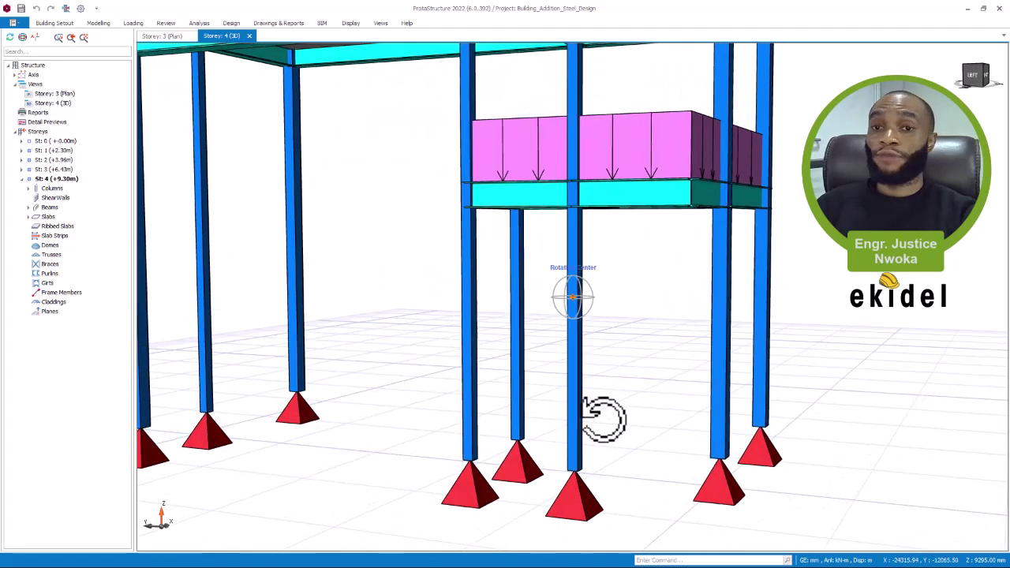
{"action": "middle_click_drag", "start_coordinate": [595, 424], "coordinate": [573, 411]}
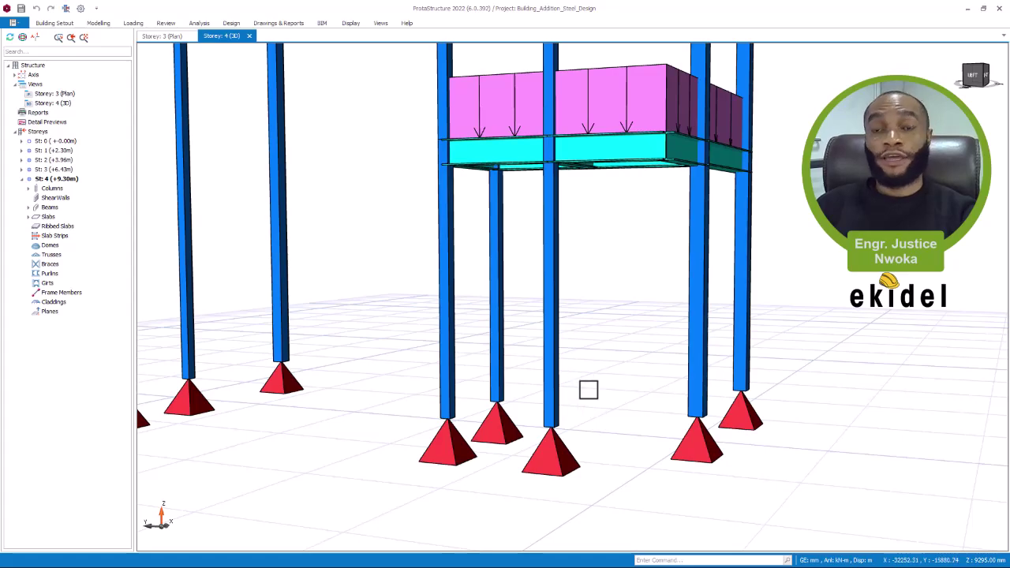
{"action": "middle_click_drag", "start_coordinate": [591, 401], "coordinate": [622, 417]}
{"action": "scroll", "coordinate": [638, 398], "scroll_direction": "down", "scroll_amount": 1}
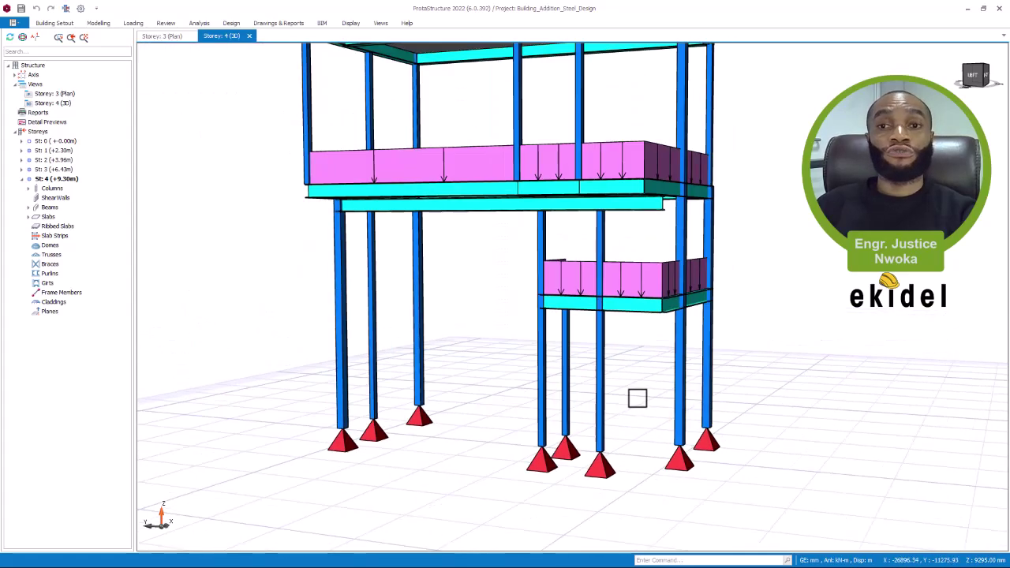
{"action": "mouse_move", "coordinate": [624, 402]}
{"action": "right_mouse_down"}
{"action": "mouse_move", "coordinate": [598, 399]}
{"action": "mouse_move", "coordinate": [615, 405]}
{"action": "right_mouse_up"}
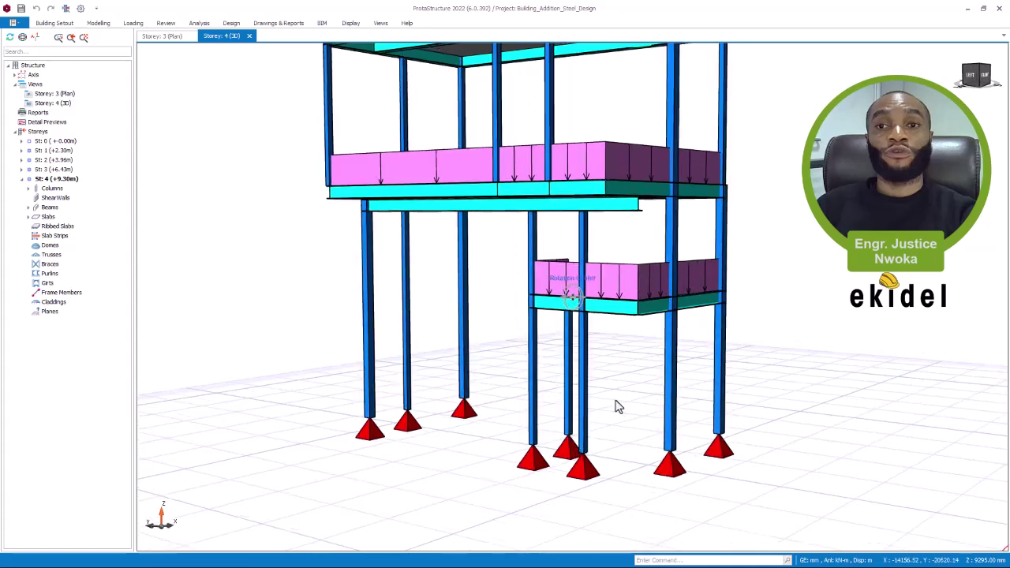
{"action": "scroll", "coordinate": [615, 411], "scroll_direction": "up", "scroll_amount": 2}
{"action": "scroll", "coordinate": [625, 404], "scroll_direction": "down", "scroll_amount": 2}
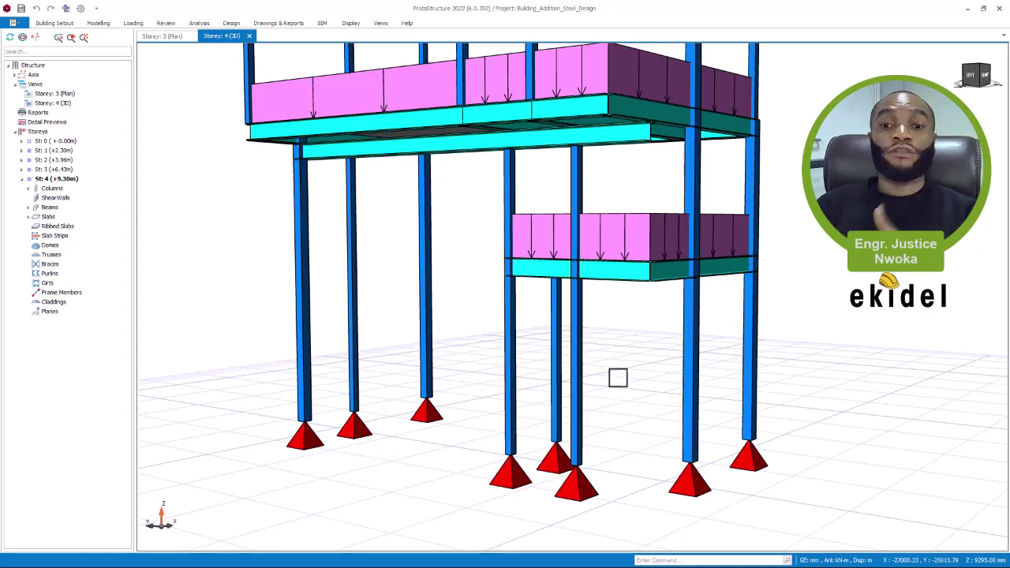
{"action": "right_click_drag", "start_coordinate": [619, 386], "coordinate": [632, 405]}
{"action": "scroll", "coordinate": [618, 432], "scroll_direction": "up", "scroll_amount": 3}
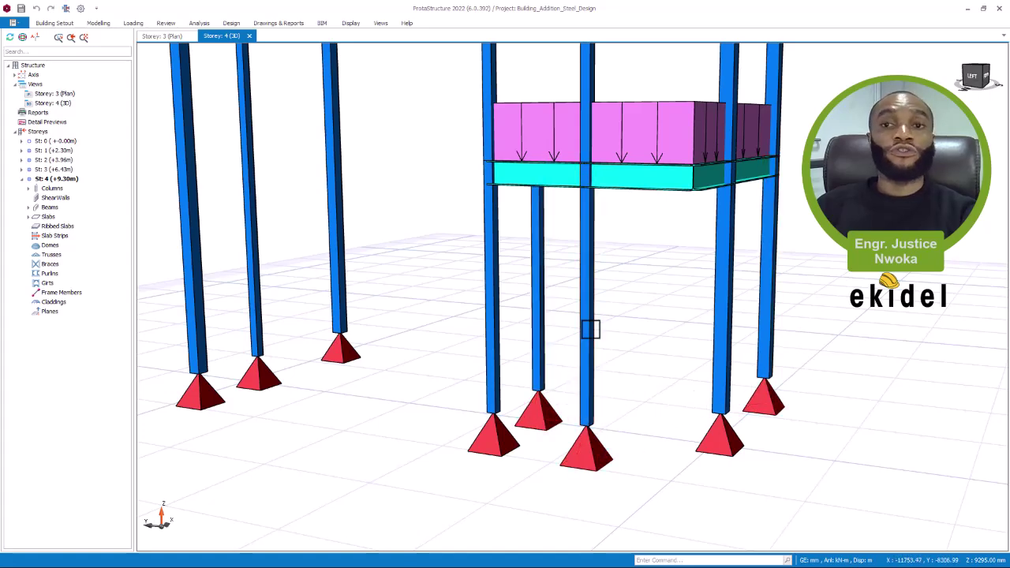
{"action": "mouse_move", "coordinate": [641, 400]}
{"action": "middle_mouse_down"}
{"action": "mouse_move", "coordinate": [591, 392]}
{"action": "mouse_move", "coordinate": [634, 392]}
{"action": "mouse_move", "coordinate": [615, 387]}
{"action": "middle_mouse_up"}
{"action": "scroll", "coordinate": [623, 371], "scroll_direction": "down", "scroll_amount": 2}
{"action": "middle_click_drag", "start_coordinate": [631, 354], "coordinate": [612, 408]}
{"action": "scroll", "coordinate": [593, 349], "scroll_direction": "down", "scroll_amount": 3}
{"action": "middle_click_drag", "start_coordinate": [665, 335], "coordinate": [654, 363]}
{"action": "scroll", "coordinate": [603, 484], "scroll_direction": "up", "scroll_amount": 5}
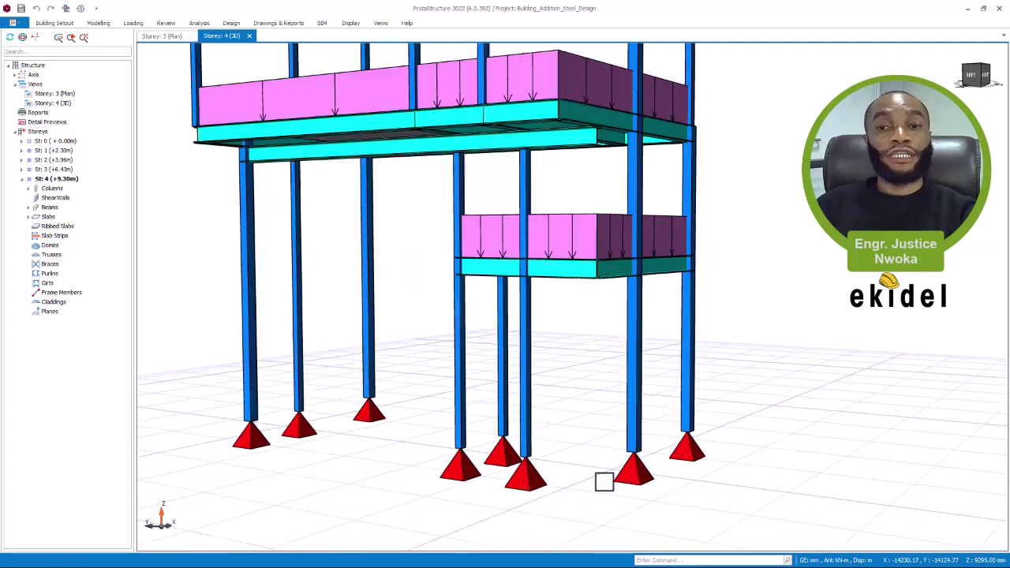
{"action": "mouse_move", "coordinate": [694, 392]}
{"action": "middle_mouse_down", "text": "shift"}
{"action": "mouse_move", "coordinate": [669, 397]}
{"action": "mouse_move", "coordinate": [679, 396]}
{"action": "mouse_move", "coordinate": [670, 383]}
{"action": "mouse_move", "coordinate": [620, 370]}
{"action": "mouse_move", "coordinate": [645, 376]}
{"action": "mouse_move", "coordinate": [623, 402]}
{"action": "mouse_move", "coordinate": [616, 392]}
{"action": "mouse_move", "coordinate": [595, 440]}
{"action": "middle_mouse_up", "text": "shift"}
{"action": "middle_click_drag", "start_coordinate": [707, 330], "coordinate": [631, 388]}
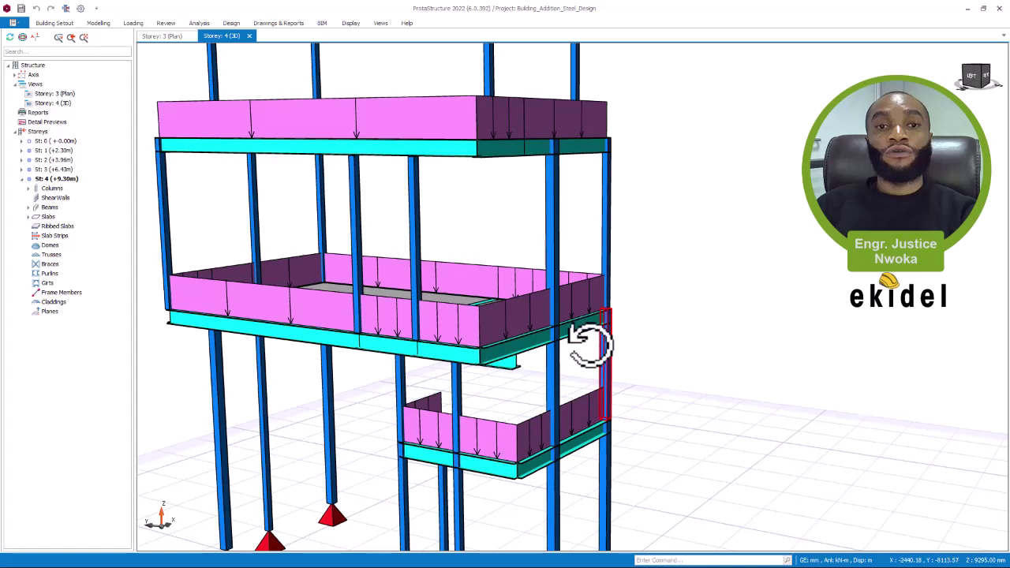
{"action": "middle_click_drag", "start_coordinate": [602, 347], "coordinate": [542, 339], "text": "shift"}
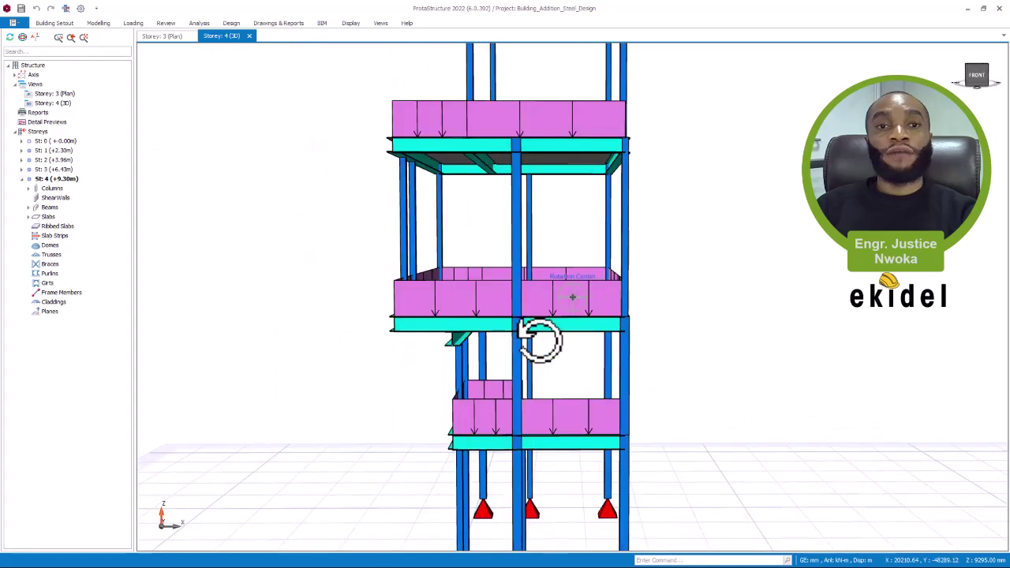
Recolour the 3D model by Design Status through Visual Interrogation
{"action": "left_click", "coordinate": [351, 24]}
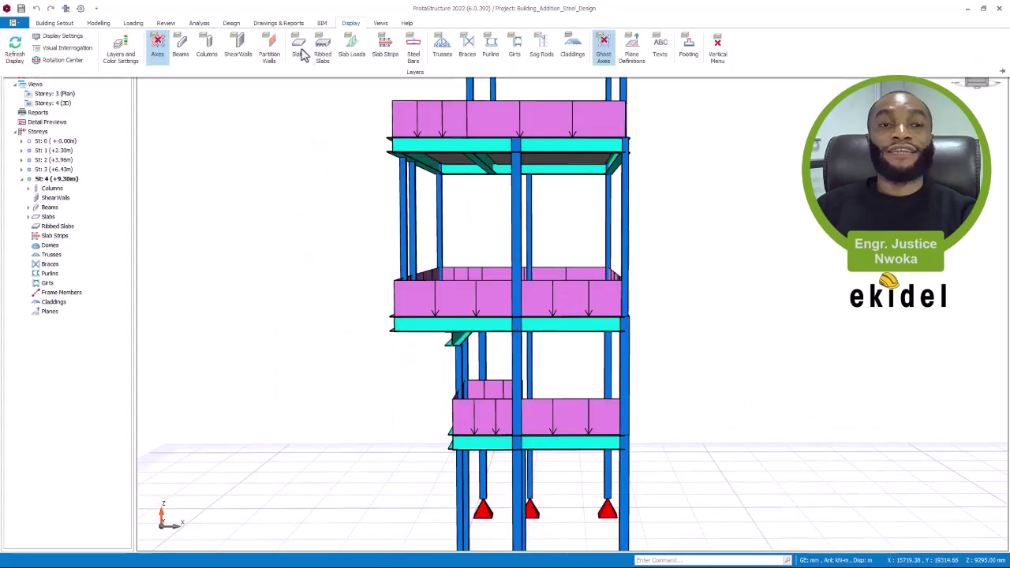
{"action": "left_click", "coordinate": [66, 48]}
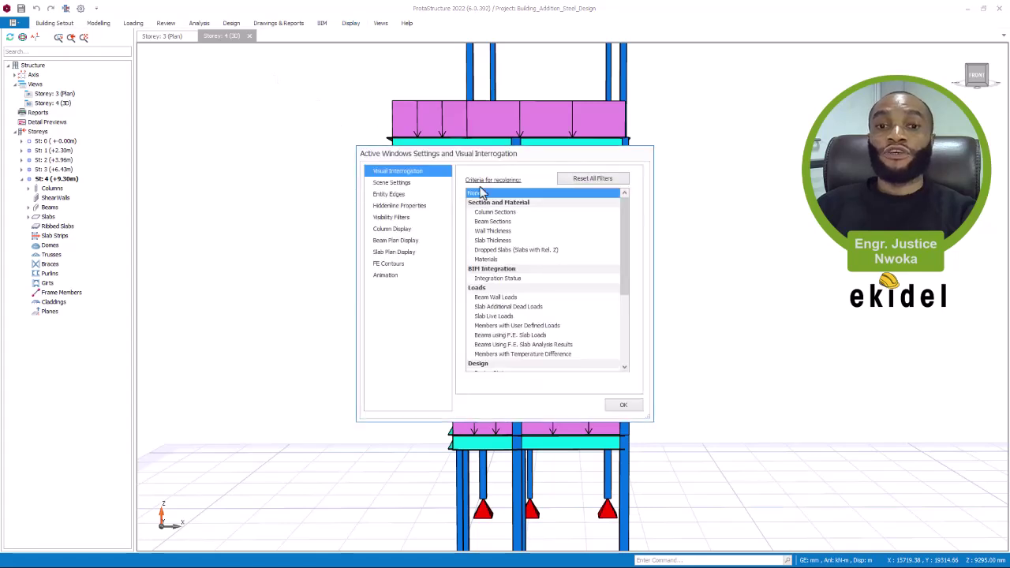
{"action": "scroll", "coordinate": [499, 333], "scroll_direction": "down", "scroll_amount": 2}
{"action": "left_click", "coordinate": [496, 316]}
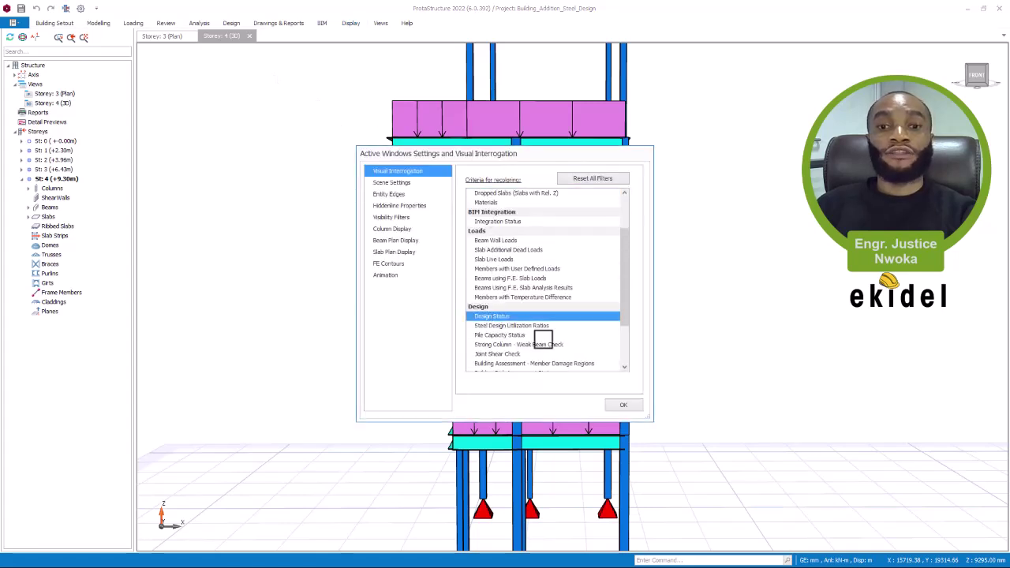
{"action": "left_click", "coordinate": [623, 405]}
Examine the design status colours of the front beams and columns on the upper storeys
{"action": "mouse_move", "coordinate": [481, 324]}
{"action": "middle_mouse_down"}
{"action": "mouse_move", "coordinate": [462, 326]}
{"action": "mouse_move", "coordinate": [473, 323]}
{"action": "mouse_move", "coordinate": [465, 338]}
{"action": "mouse_move", "coordinate": [496, 308]}
{"action": "mouse_move", "coordinate": [458, 266]}
{"action": "mouse_move", "coordinate": [444, 286]}
{"action": "middle_mouse_up"}
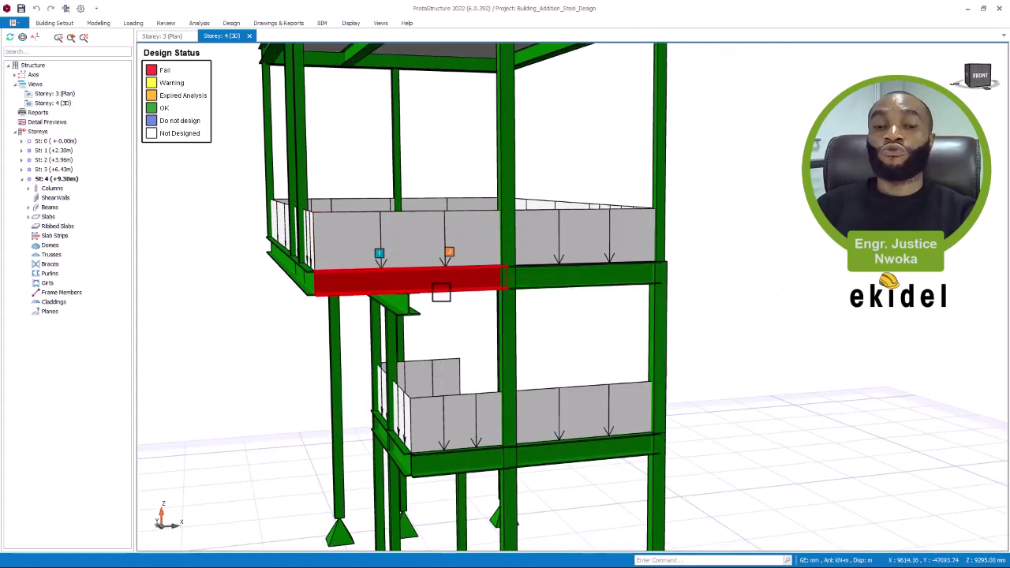
{"action": "middle_click_drag", "start_coordinate": [499, 257], "coordinate": [518, 311]}
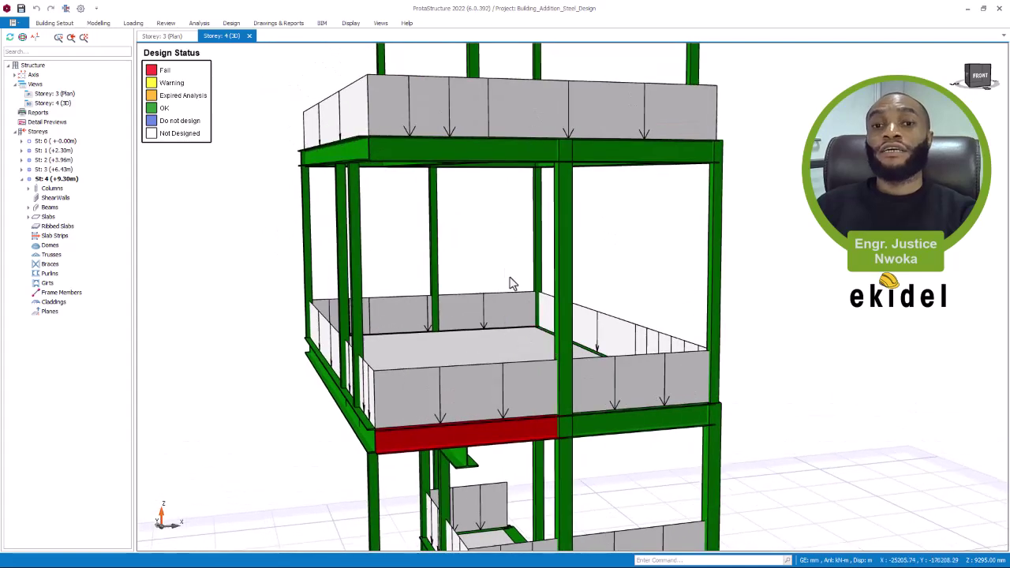
{"action": "mouse_move", "coordinate": [493, 193]}
{"action": "middle_mouse_down"}
{"action": "mouse_move", "coordinate": [487, 184]}
{"action": "mouse_move", "coordinate": [499, 190]}
{"action": "middle_mouse_up"}
{"action": "scroll", "coordinate": [494, 184], "scroll_direction": "down", "scroll_amount": 2}
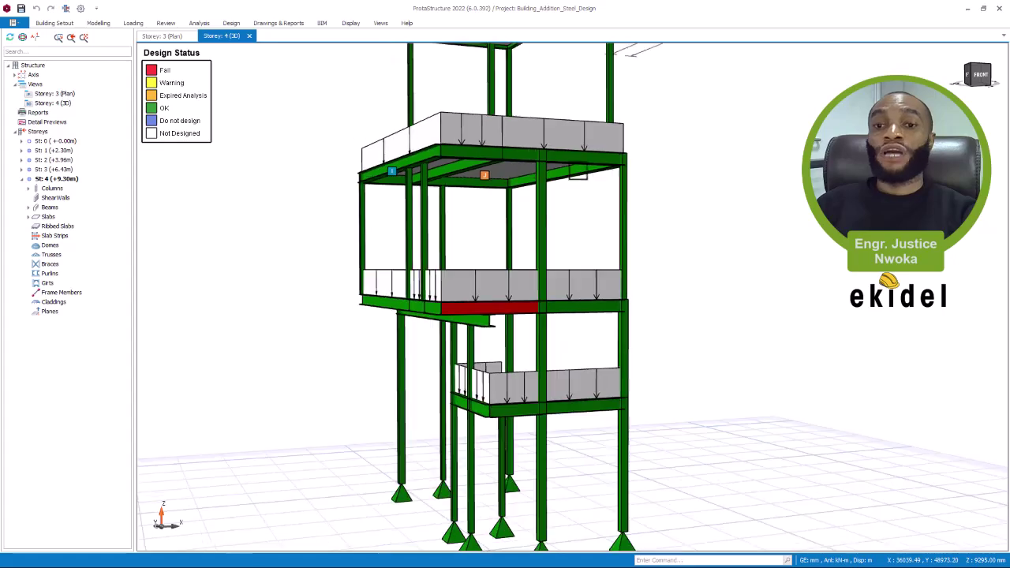
{"action": "middle_click_drag", "start_coordinate": [638, 191], "coordinate": [550, 185]}
{"action": "scroll", "coordinate": [436, 167], "scroll_direction": "up", "scroll_amount": 2}
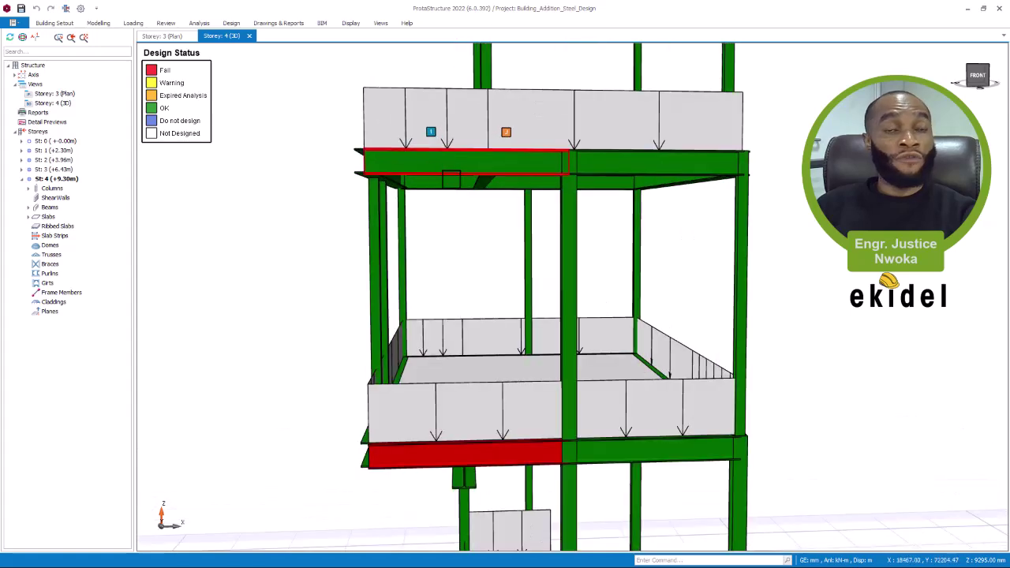
{"action": "scroll", "coordinate": [452, 175], "scroll_direction": "up", "scroll_amount": 2}
{"action": "scroll", "coordinate": [454, 175], "scroll_direction": "down", "scroll_amount": 2}
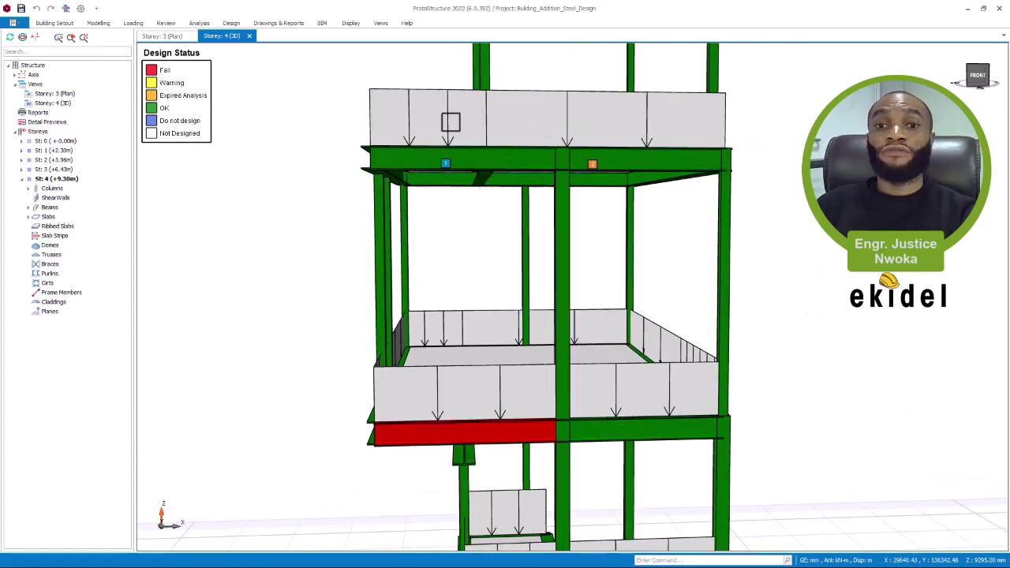
{"action": "scroll", "coordinate": [386, 124], "scroll_direction": "down", "scroll_amount": 2}
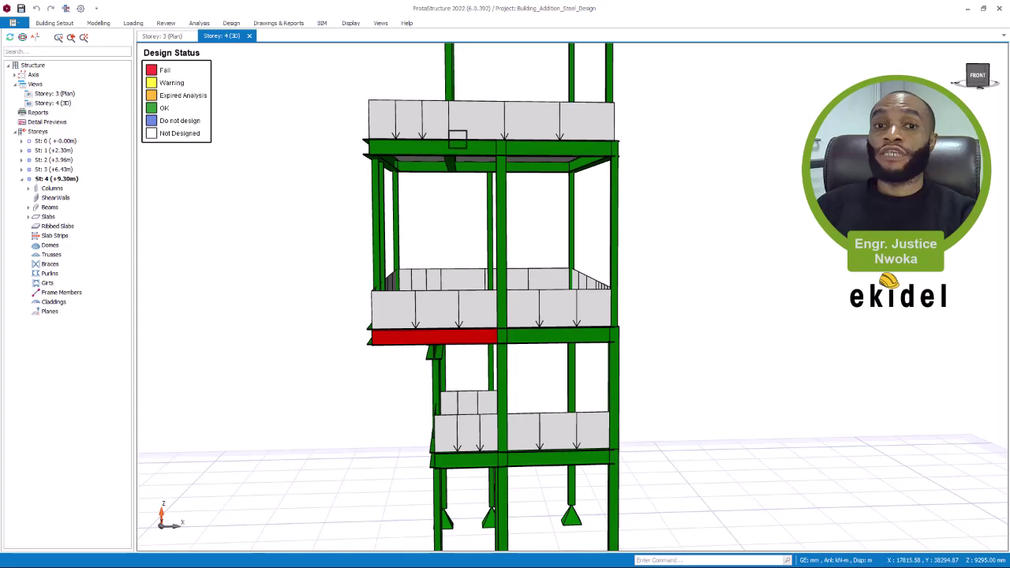
{"action": "middle_click_drag", "start_coordinate": [423, 219], "coordinate": [454, 211]}
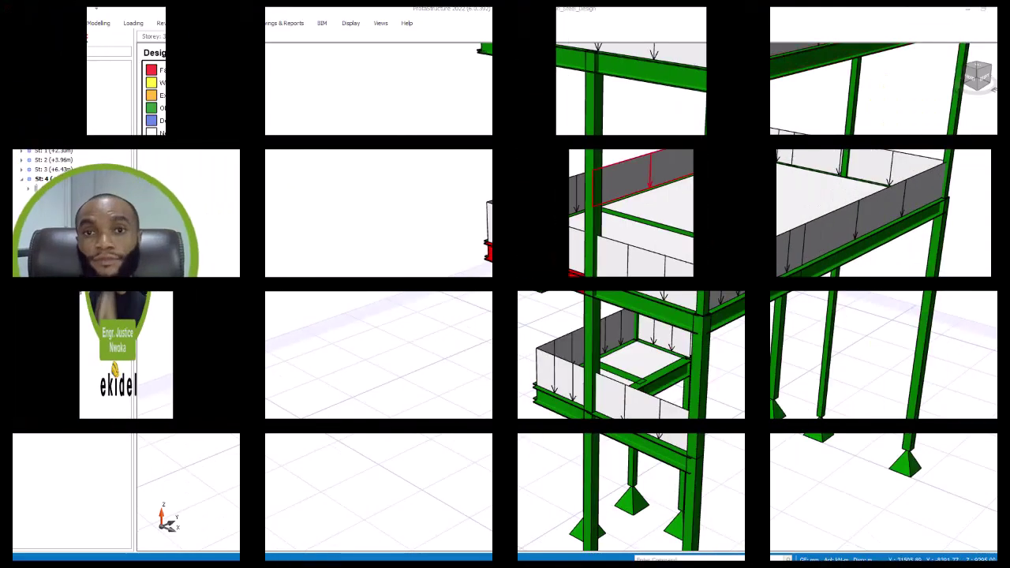
Examine the design status colours on the other sides of the frame and down to the lower columns and supports
{"action": "mouse_move", "coordinate": [517, 228]}
{"action": "middle_mouse_down", "text": "shift"}
{"action": "mouse_move", "coordinate": [550, 232]}
{"action": "mouse_move", "coordinate": [536, 272]}
{"action": "mouse_move", "coordinate": [530, 231]}
{"action": "mouse_move", "coordinate": [534, 248]}
{"action": "mouse_move", "coordinate": [606, 129]}
{"action": "mouse_move", "coordinate": [579, 216]}
{"action": "mouse_move", "coordinate": [584, 202]}
{"action": "mouse_move", "coordinate": [608, 205]}
{"action": "mouse_move", "coordinate": [599, 237]}
{"action": "middle_mouse_up", "text": "shift"}
{"action": "scroll", "coordinate": [536, 272], "scroll_direction": "up", "scroll_amount": 3}
{"action": "scroll", "coordinate": [562, 228], "scroll_direction": "up", "scroll_amount": 2}
{"action": "scroll", "coordinate": [576, 205], "scroll_direction": "down", "scroll_amount": 3}
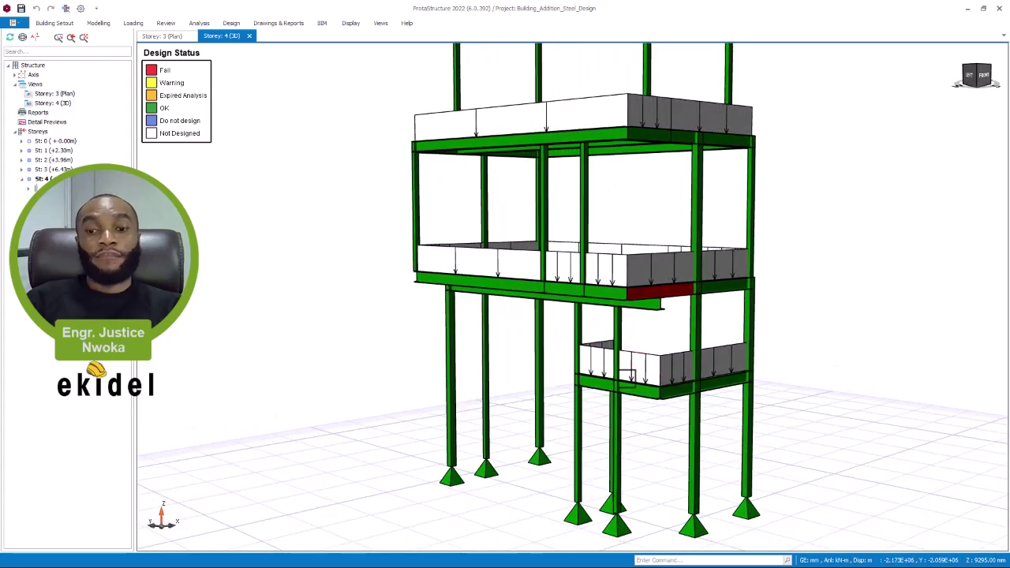
{"action": "scroll", "coordinate": [592, 438], "scroll_direction": "up", "scroll_amount": 4}
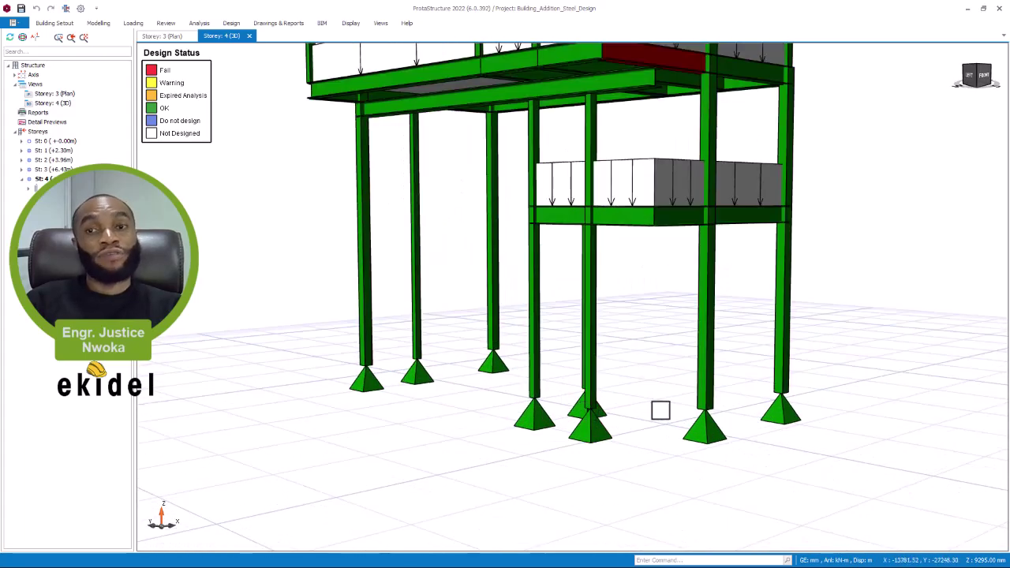
{"action": "scroll", "coordinate": [716, 418], "scroll_direction": "up", "scroll_amount": 2}
{"action": "scroll", "coordinate": [361, 298], "scroll_direction": "down", "scroll_amount": 3}
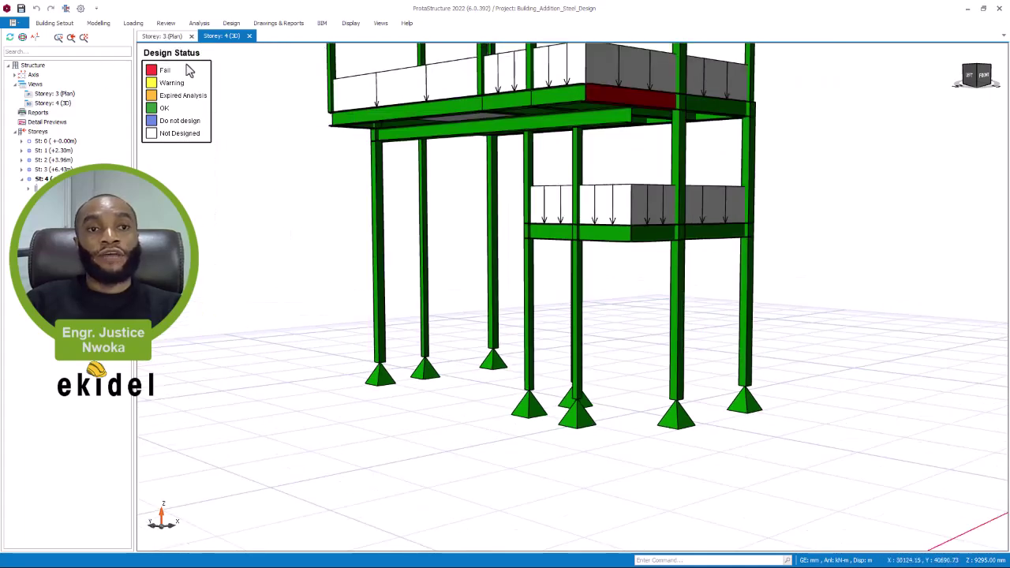
Check the Storey 3 plan view and return to the Storey 4 3D view
{"action": "key", "text": "Page_Down"}
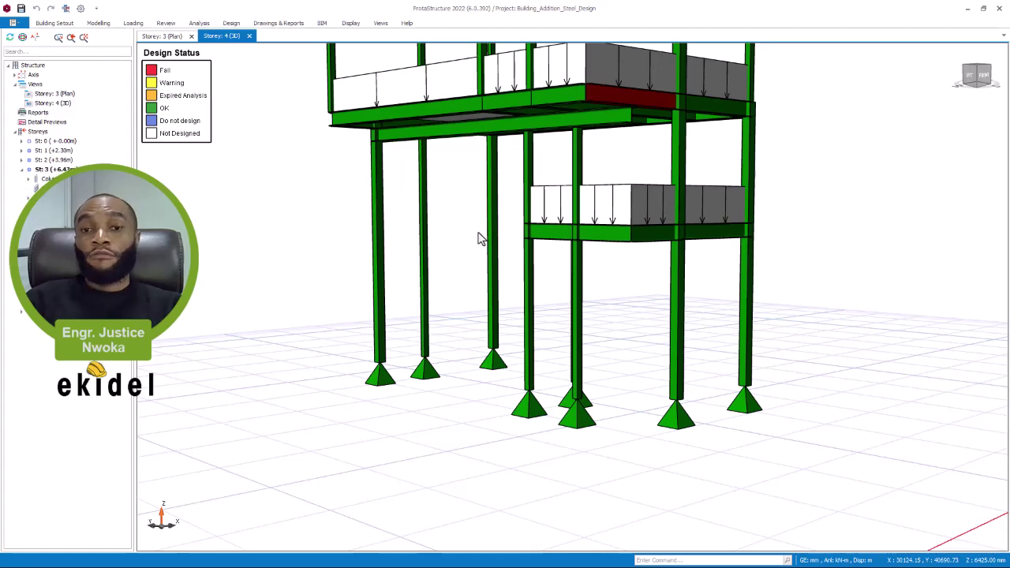
{"action": "key", "text": "ctrl+Tab"}
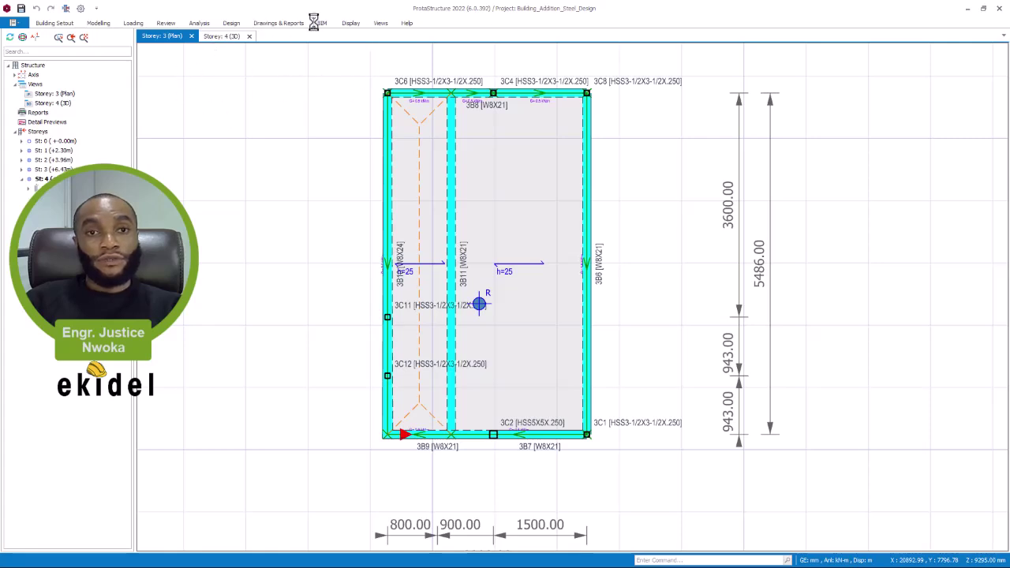
{"action": "key", "text": "ctrl+Tab"}
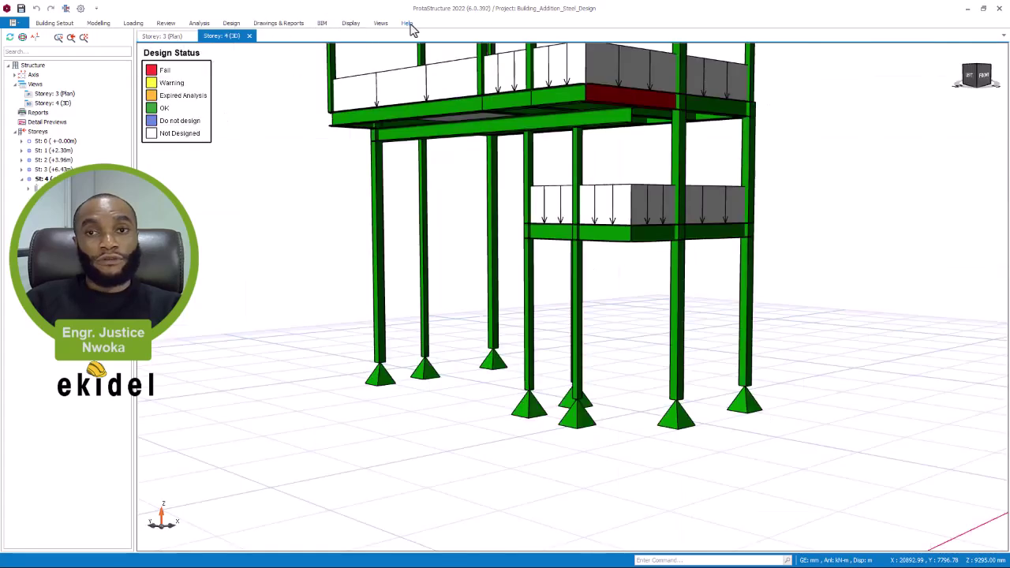
Set the Visual Interrogation recolouring criterion to None to restore the model's standard colours
{"action": "left_click", "coordinate": [351, 23]}
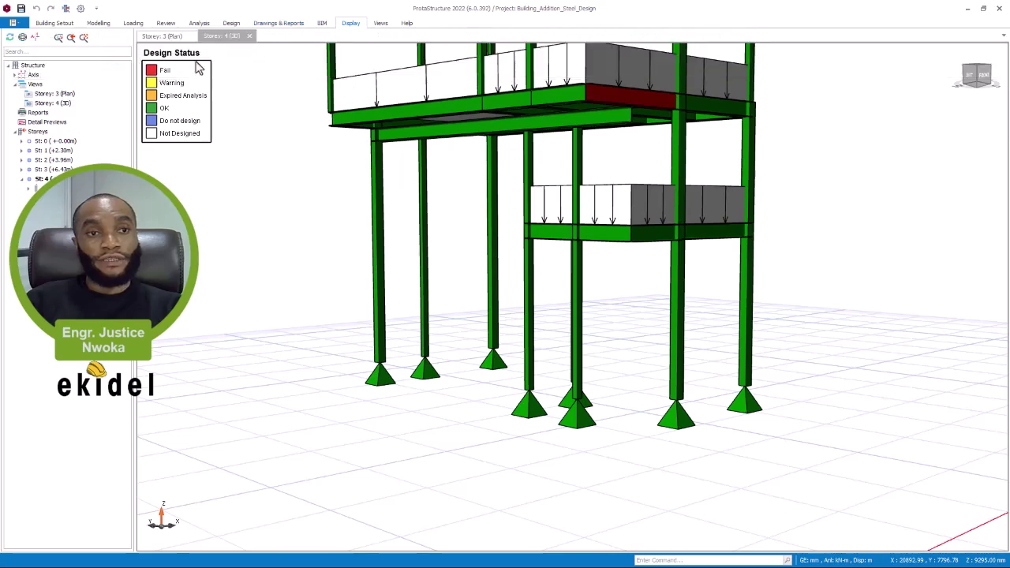
{"action": "scroll", "coordinate": [512, 237], "scroll_direction": "up", "scroll_amount": 5}
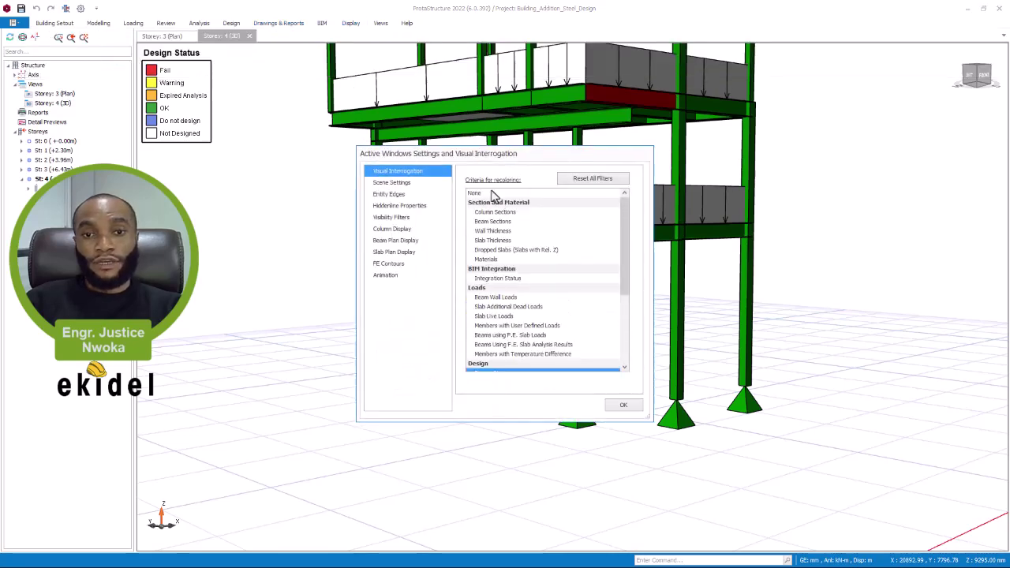
{"action": "left_click", "coordinate": [504, 193]}
{"action": "left_click", "coordinate": [622, 406]}
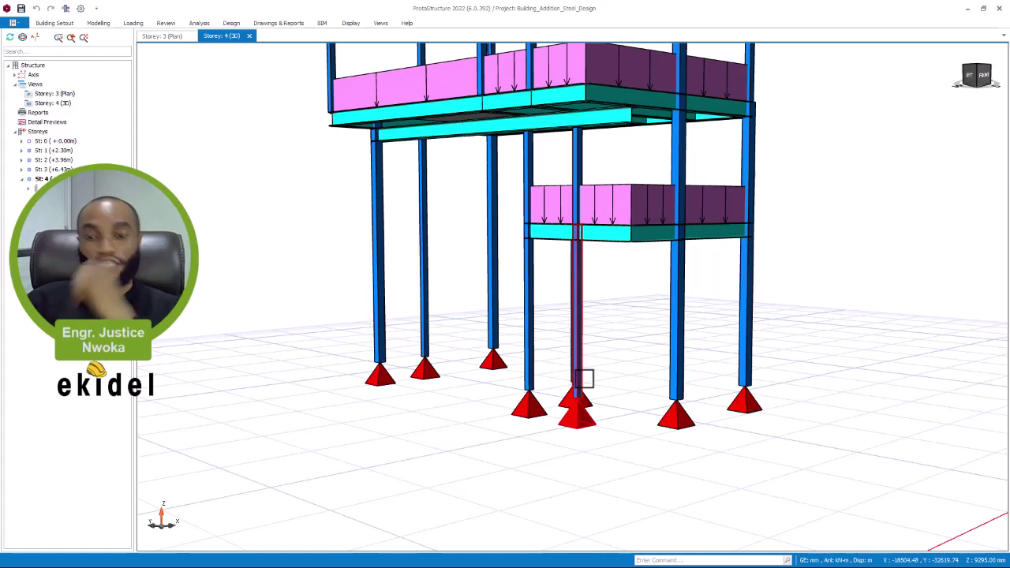
Select all the lower columns that stand on the supports and open their Column Table
{"action": "mouse_move", "coordinate": [547, 295]}
{"action": "middle_mouse_down"}
{"action": "mouse_move", "coordinate": [576, 322]}
{"action": "mouse_move", "coordinate": [551, 337]}
{"action": "mouse_move", "coordinate": [569, 341]}
{"action": "mouse_move", "coordinate": [548, 331]}
{"action": "middle_mouse_up"}
{"action": "scroll", "coordinate": [523, 342], "scroll_direction": "down", "scroll_amount": 3}
{"action": "scroll", "coordinate": [572, 428], "scroll_direction": "up", "scroll_amount": 4}
{"action": "left_click_drag", "start_coordinate": [759, 297], "coordinate": [247, 445]}
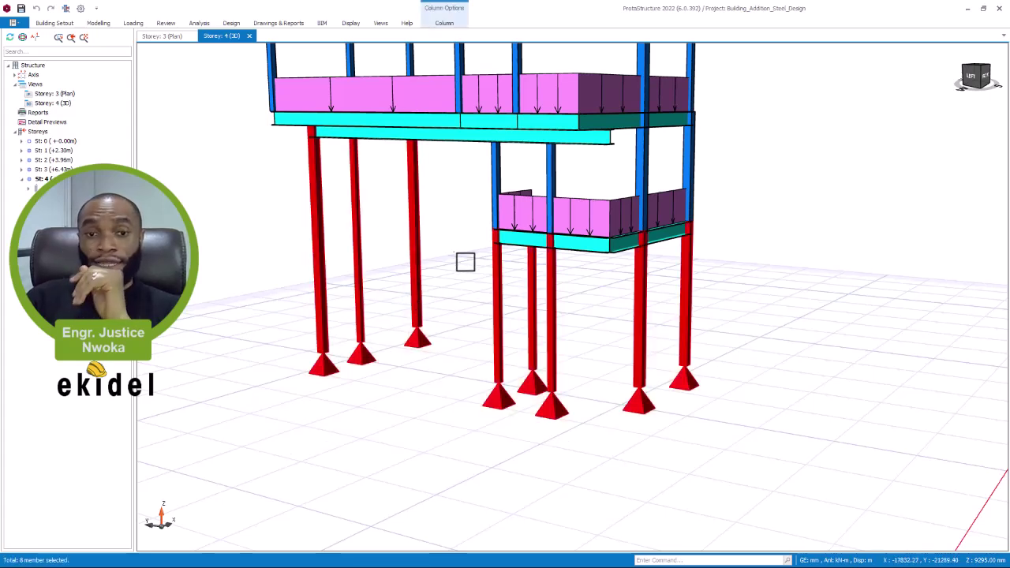
{"action": "middle_click_drag", "start_coordinate": [454, 246], "coordinate": [450, 232]}
{"action": "right_click", "coordinate": [450, 232]}
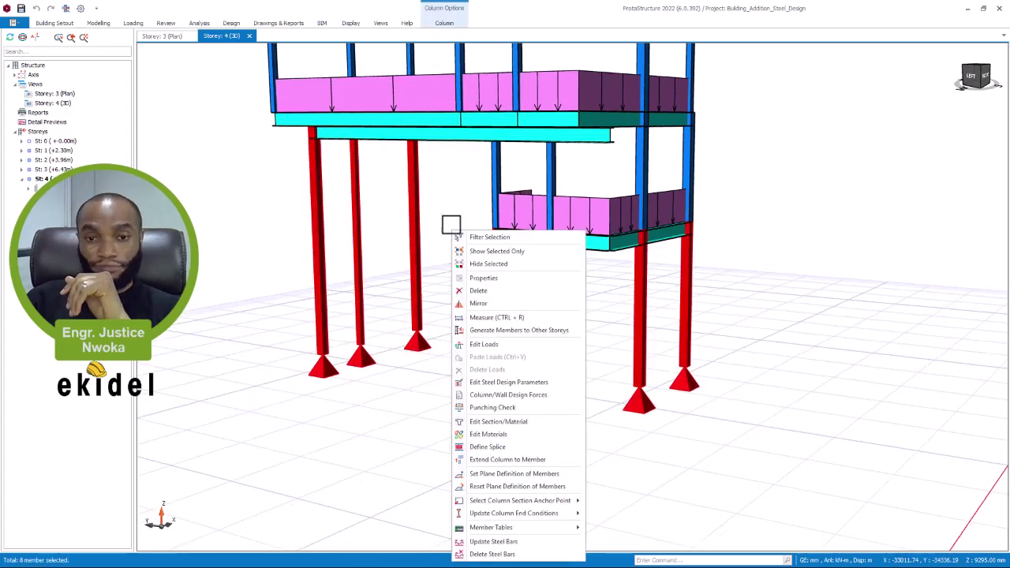
{"action": "left_click", "coordinate": [499, 280]}
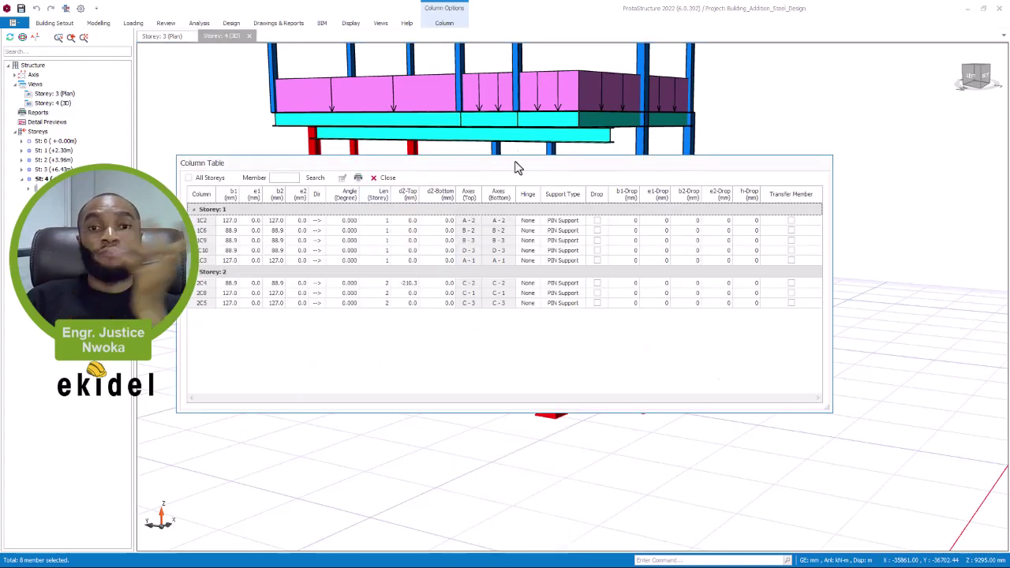
{"action": "left_click_drag", "start_coordinate": [509, 168], "coordinate": [504, 153]}
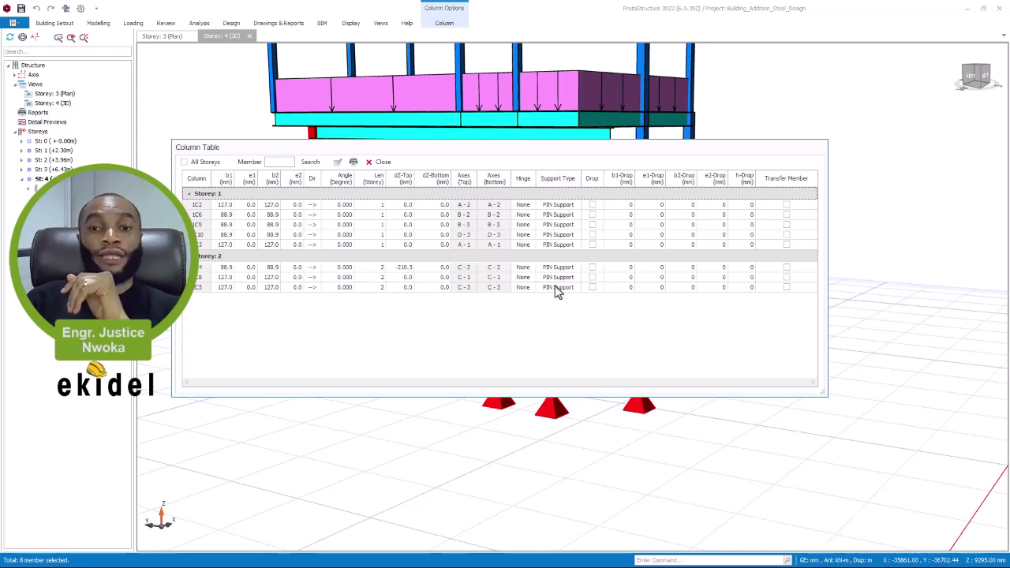
Set the Support Type of all listed columns to [Default], accepting invalidation of the building analysis results, and close the table
{"action": "left_click", "coordinate": [559, 182]}
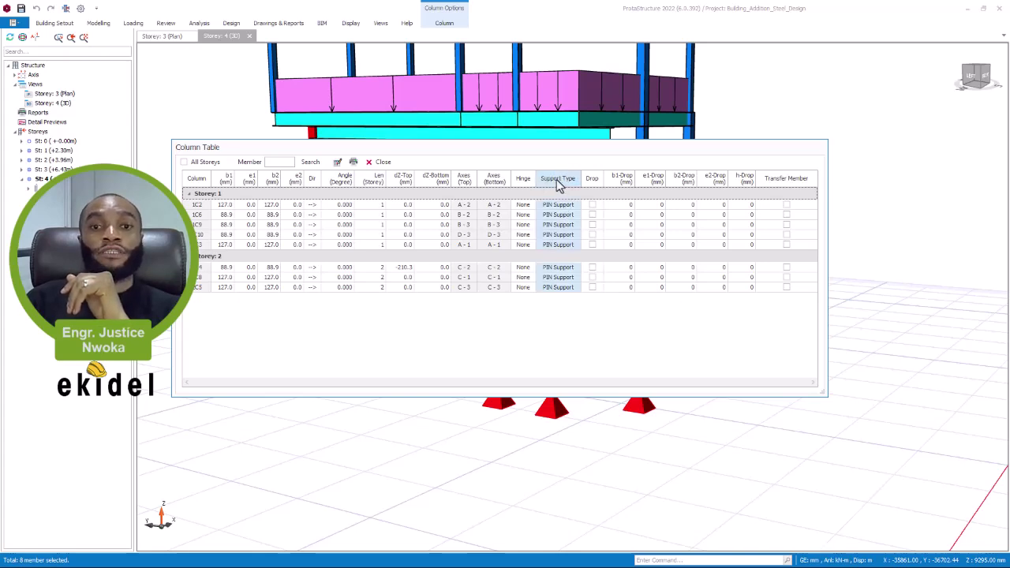
{"action": "left_click", "coordinate": [338, 163]}
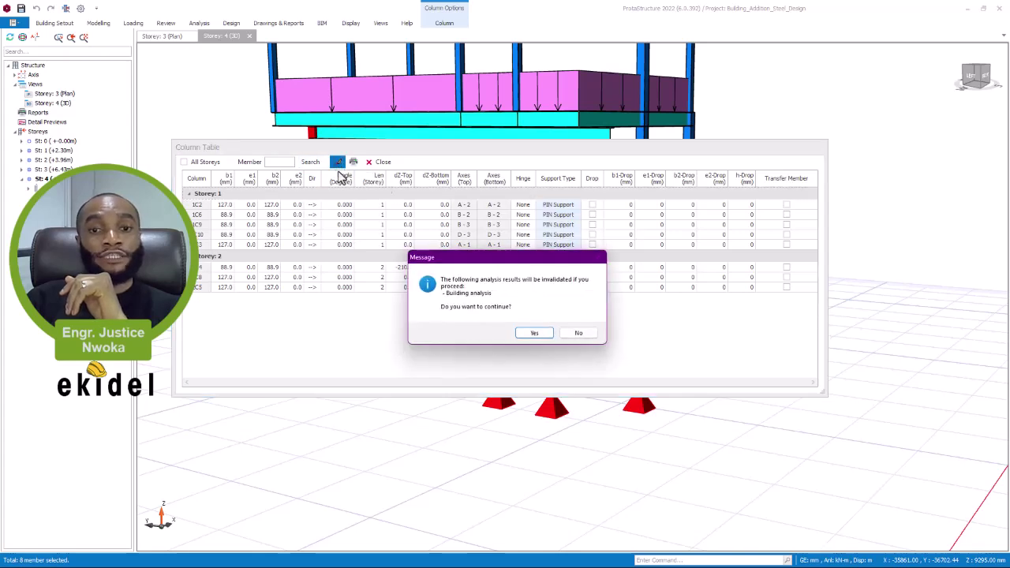
{"action": "left_click", "coordinate": [534, 333]}
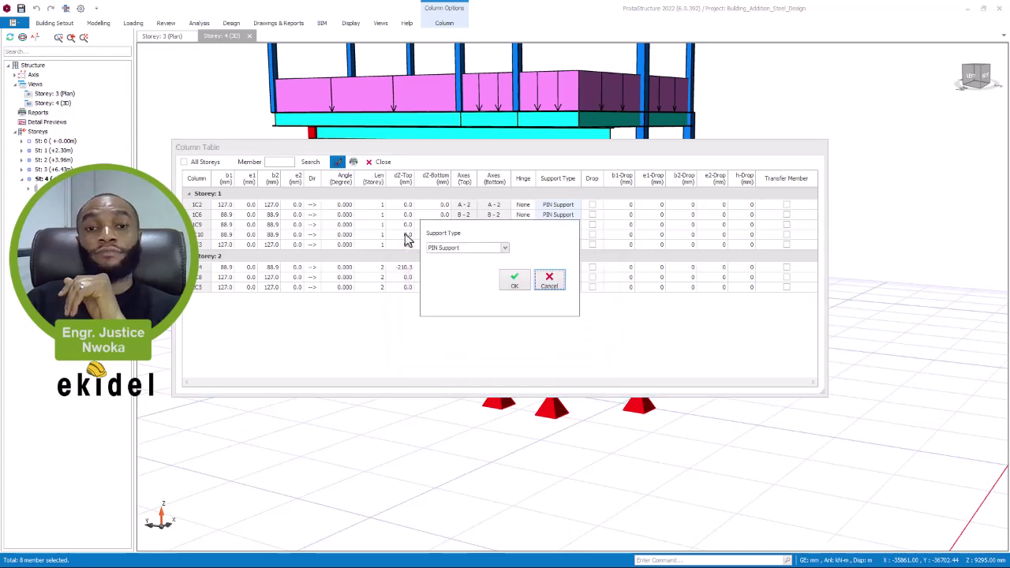
{"action": "left_click", "coordinate": [505, 249]}
{"action": "left_click", "coordinate": [463, 255]}
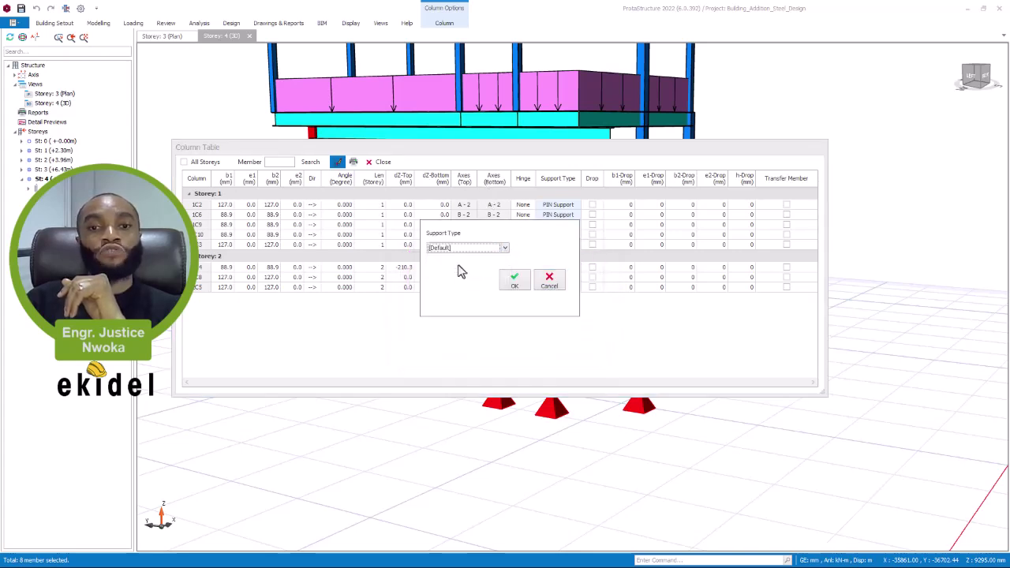
{"action": "left_click", "coordinate": [515, 283]}
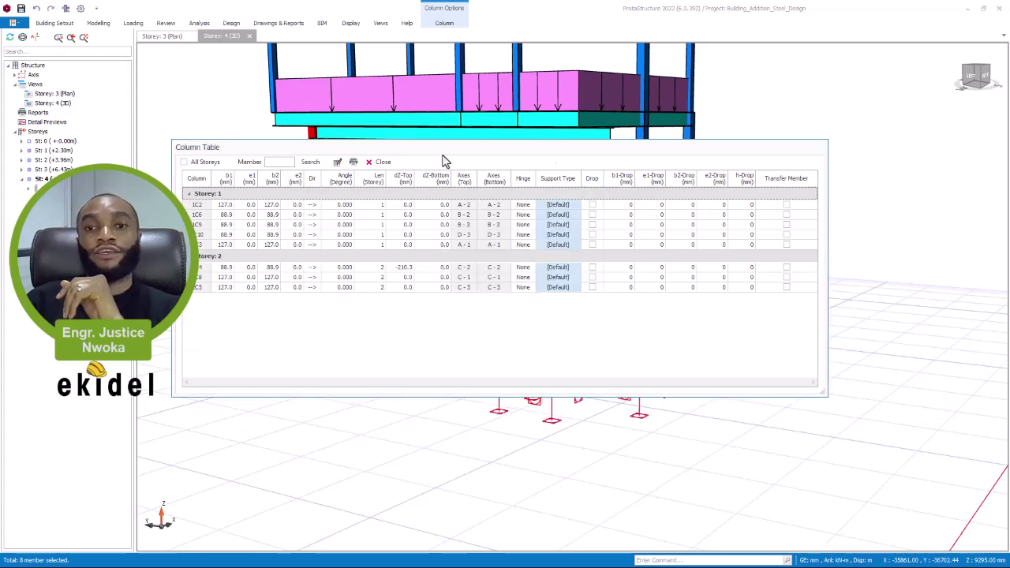
{"action": "left_click", "coordinate": [381, 161]}
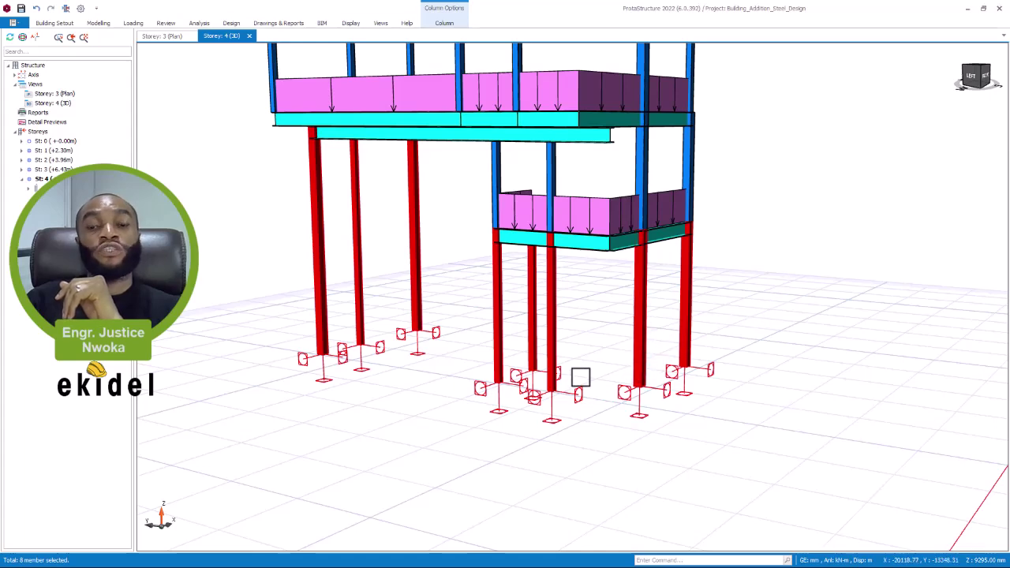
Deselect the columns and examine the default support symbols at the column bases from several sides
{"action": "key", "text": "Escape"}
{"action": "scroll", "coordinate": [565, 364], "scroll_direction": "up", "scroll_amount": 4}
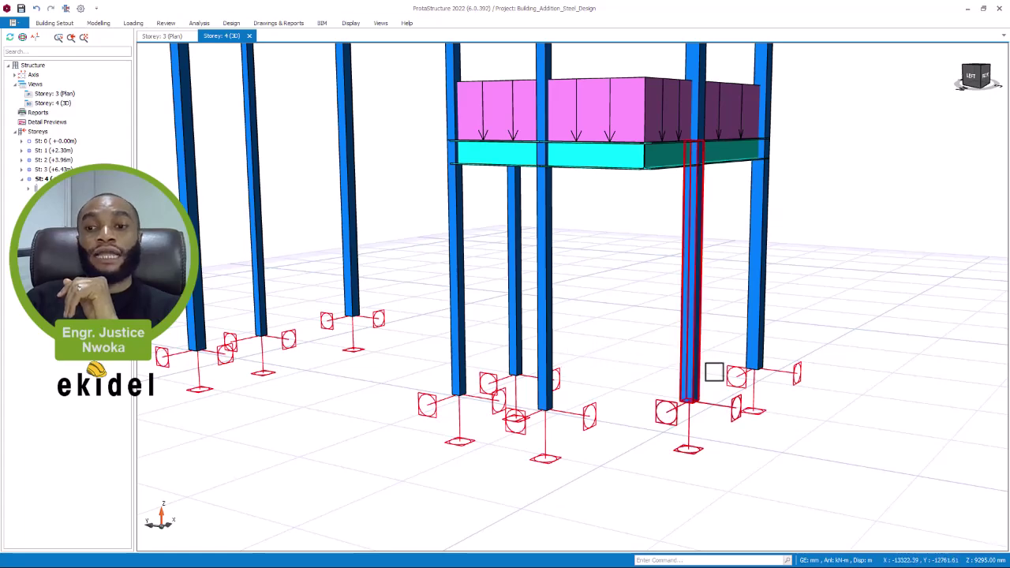
{"action": "scroll", "coordinate": [749, 373], "scroll_direction": "up", "scroll_amount": 3}
{"action": "middle_click_drag", "start_coordinate": [755, 379], "coordinate": [706, 370]}
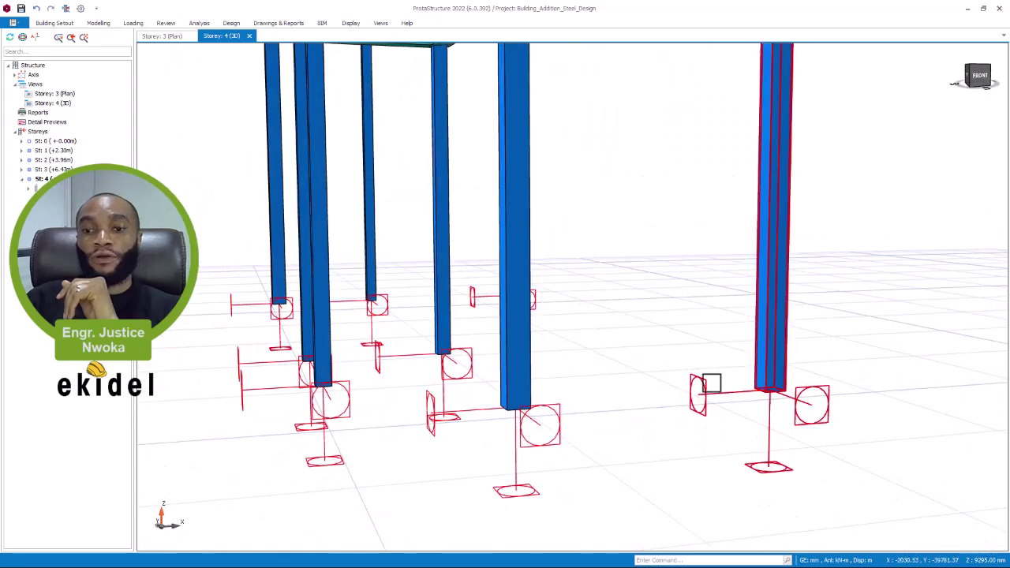
{"action": "scroll", "coordinate": [699, 397], "scroll_direction": "up", "scroll_amount": 4}
{"action": "scroll", "coordinate": [852, 334], "scroll_direction": "down", "scroll_amount": 2}
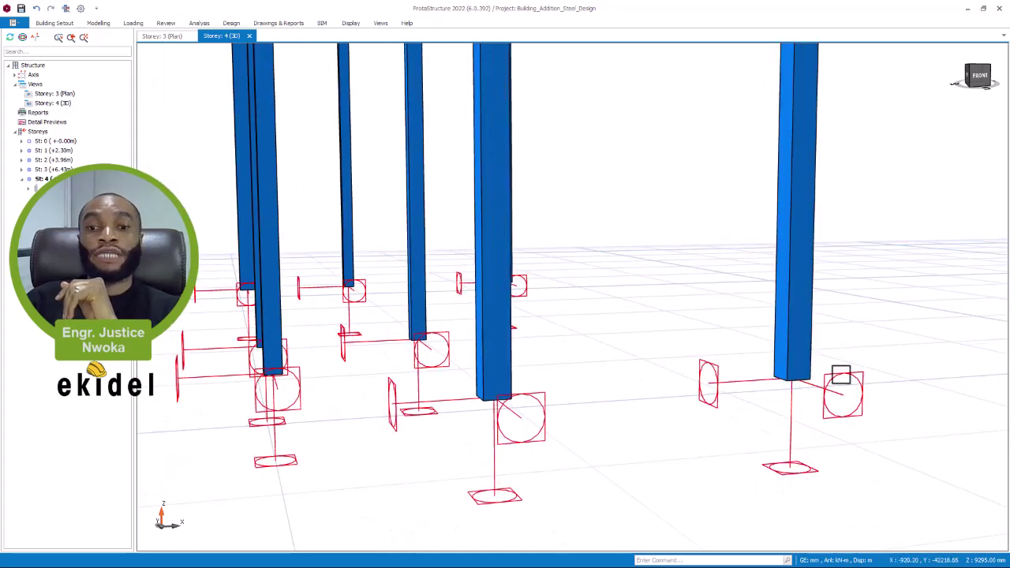
{"action": "scroll", "coordinate": [697, 308], "scroll_direction": "down", "scroll_amount": 3}
{"action": "middle_click_drag", "start_coordinate": [697, 309], "coordinate": [579, 321]}
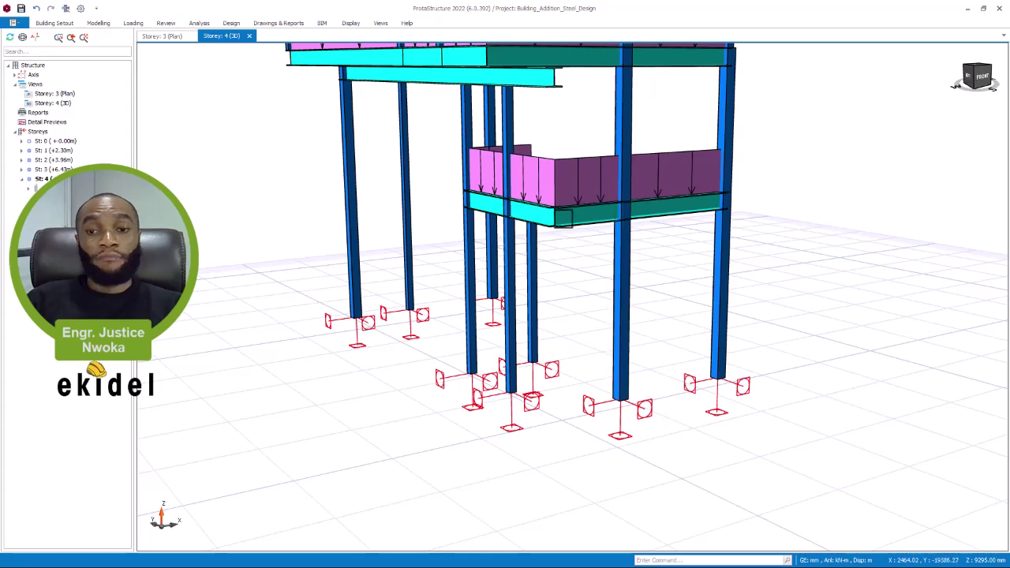
{"action": "middle_click_drag", "start_coordinate": [559, 255], "coordinate": [528, 251]}
{"action": "scroll", "coordinate": [504, 230], "scroll_direction": "down", "scroll_amount": 2}
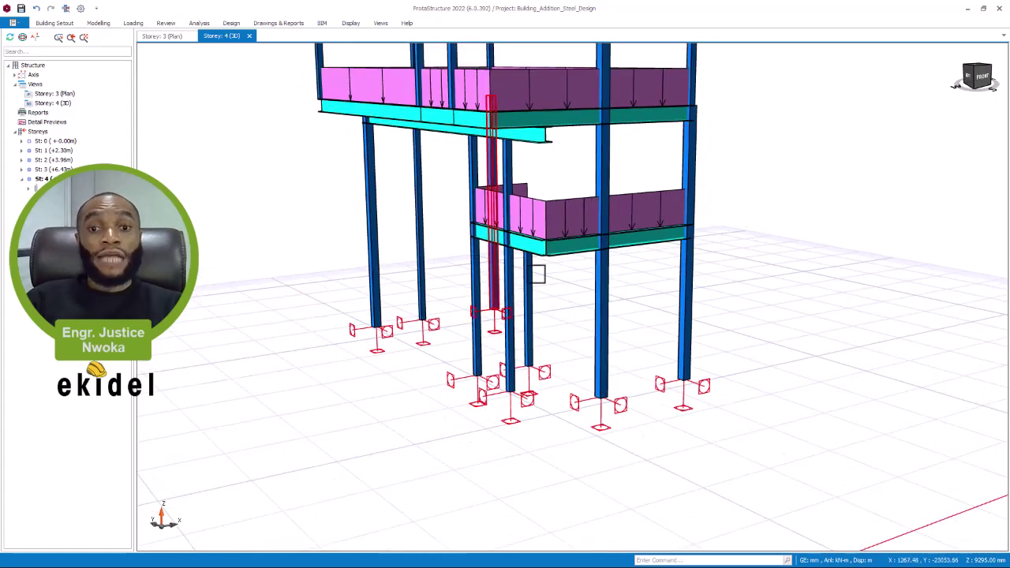
{"action": "middle_click_drag", "start_coordinate": [434, 284], "coordinate": [557, 345]}
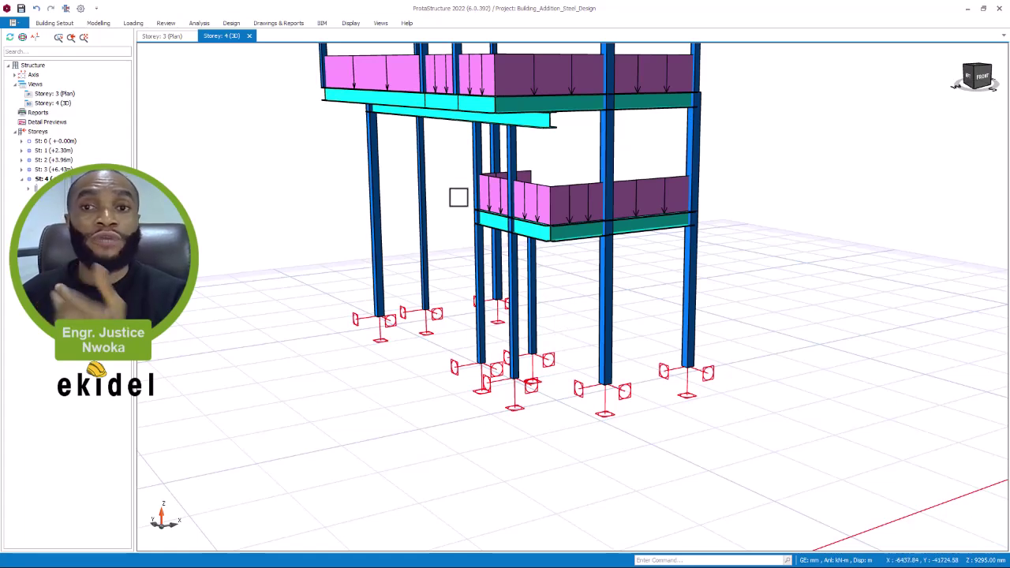
Delete the PIN SUPPORT 2 and PIN Support entries from the Support Type Definitions
{"action": "left_click", "coordinate": [98, 23]}
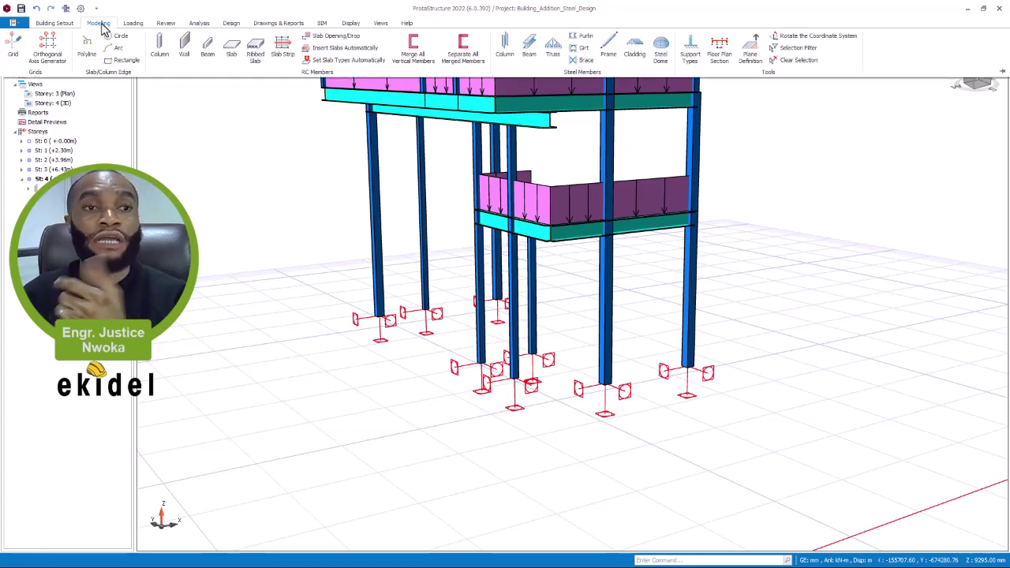
{"action": "left_click", "coordinate": [691, 56]}
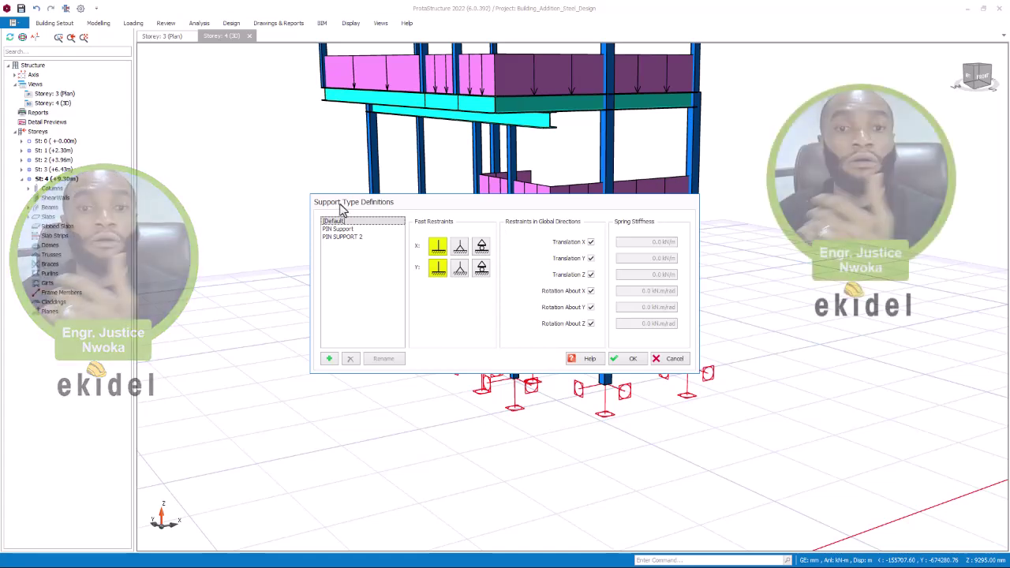
{"action": "left_click", "coordinate": [327, 359]}
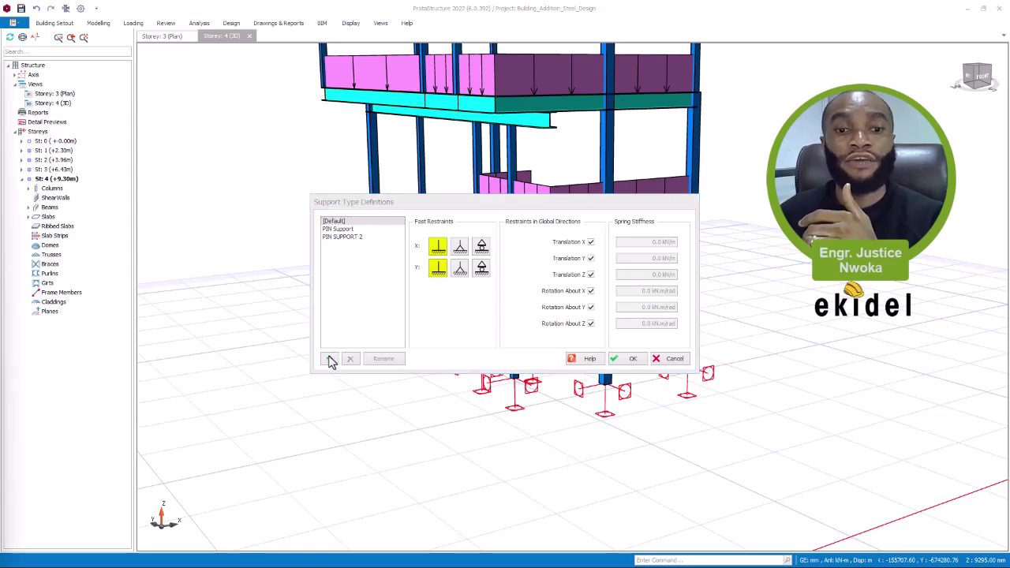
{"action": "left_click", "coordinate": [340, 230]}
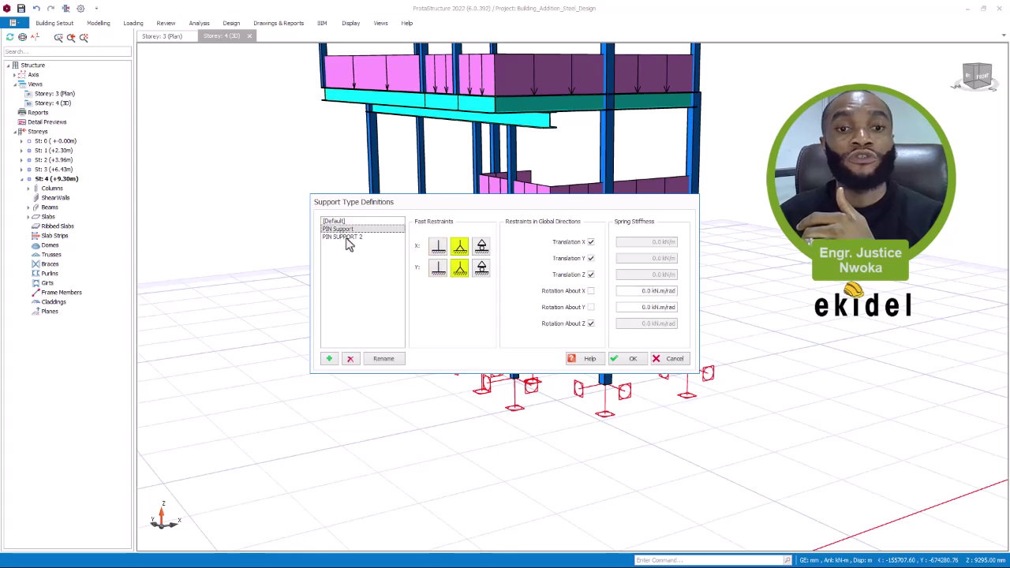
{"action": "left_click", "coordinate": [347, 236]}
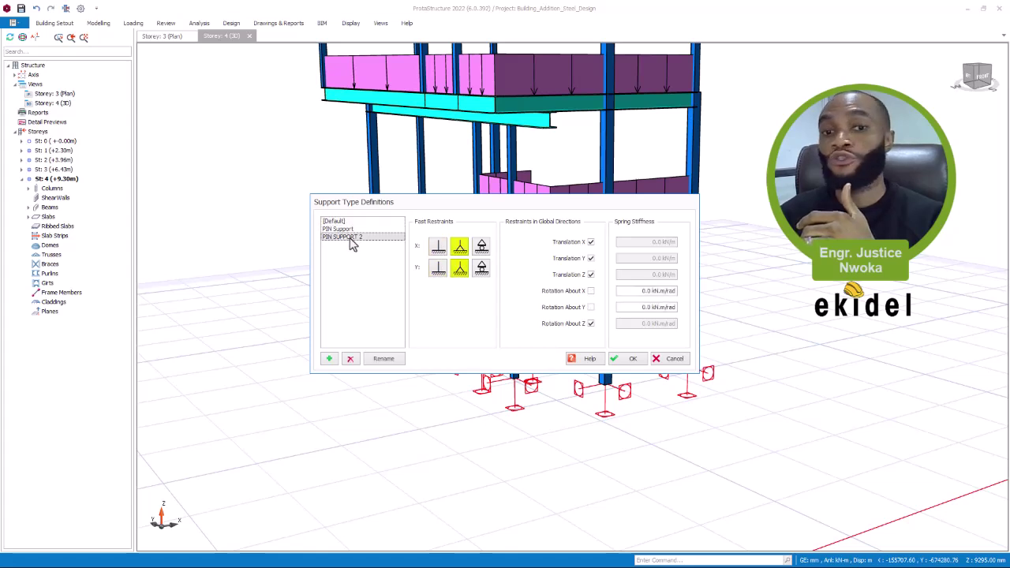
{"action": "left_click", "coordinate": [351, 359]}
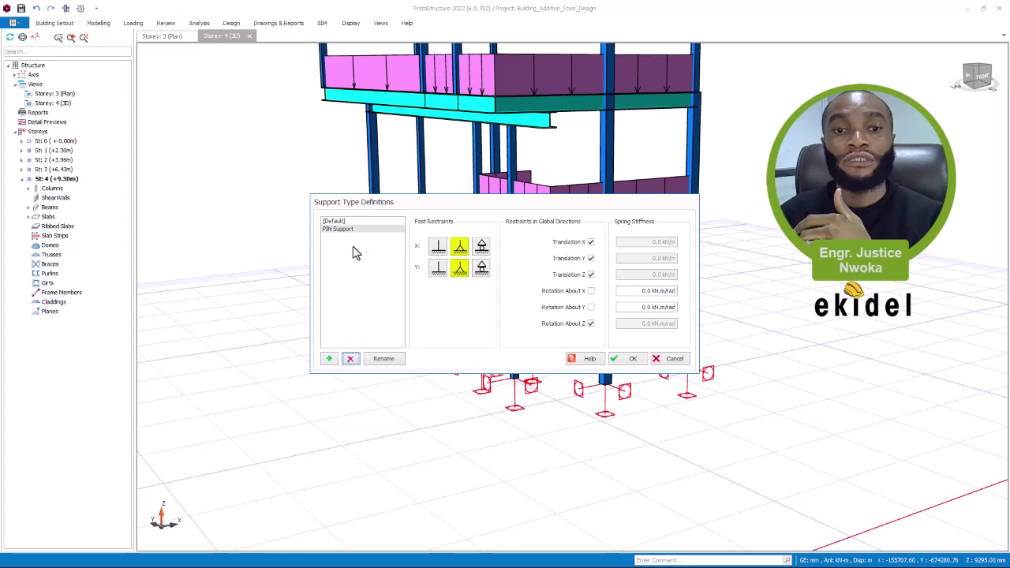
{"action": "left_click", "coordinate": [350, 240]}
{"action": "left_click", "coordinate": [352, 360]}
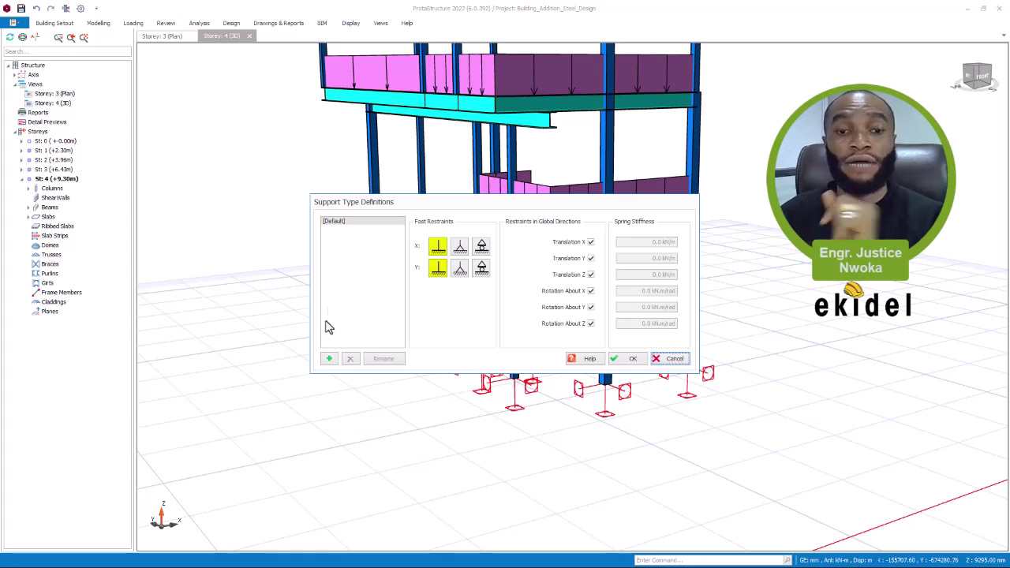
Add a new support type named "PIN Support"
{"action": "left_click", "coordinate": [330, 359]}
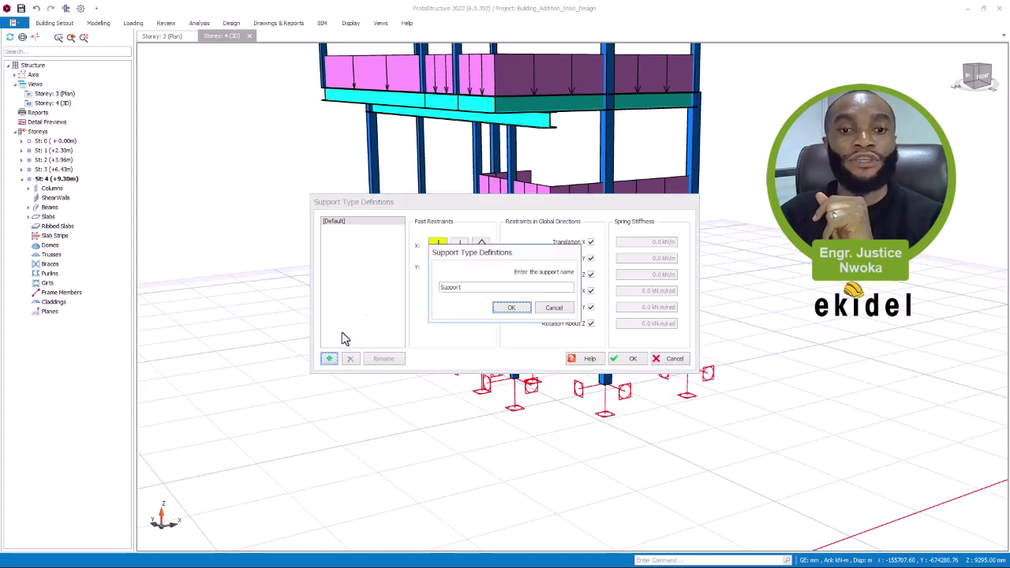
{"action": "left_click", "coordinate": [471, 288]}
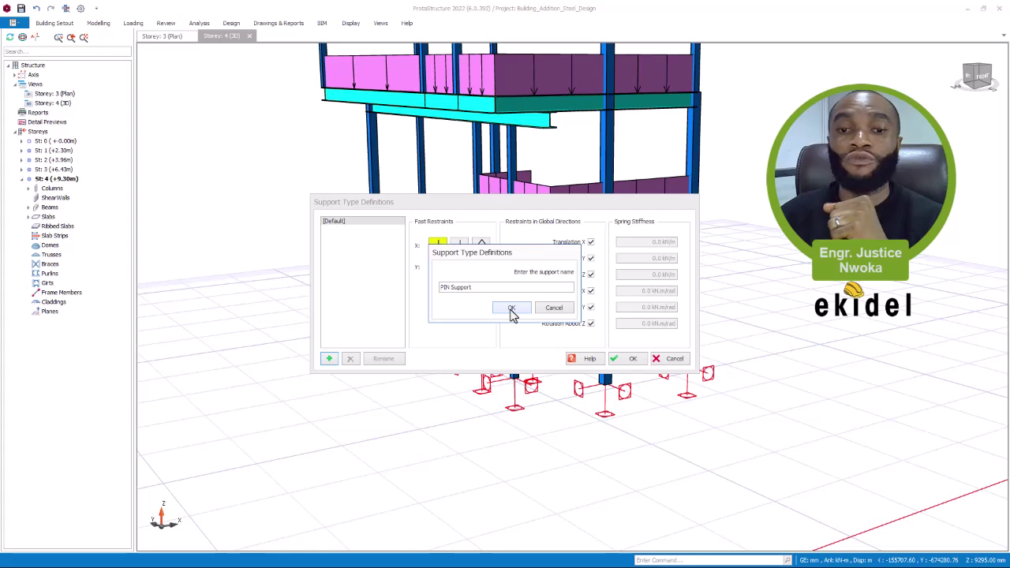
{"action": "left_click", "coordinate": [511, 310]}
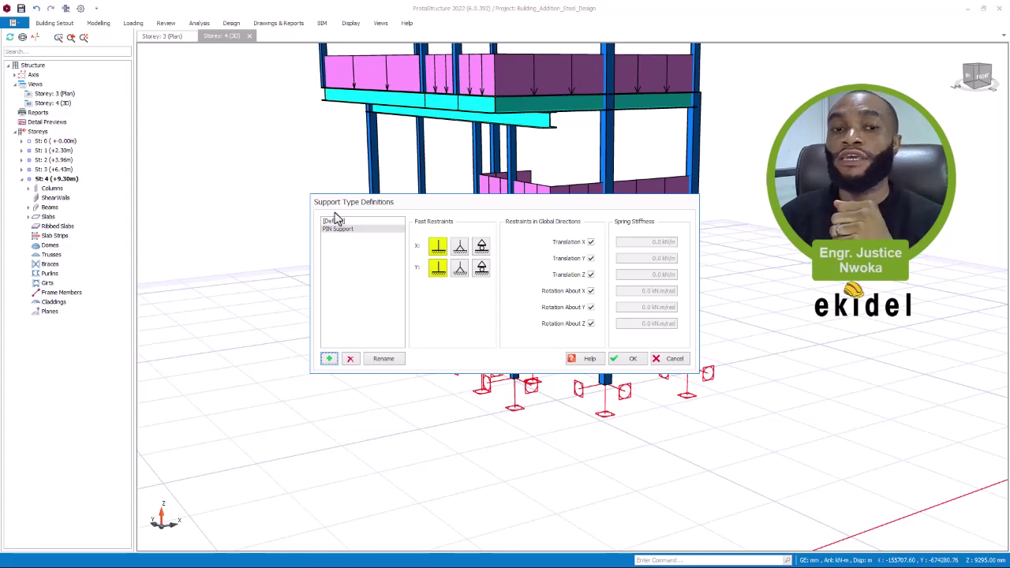
Set the fast restraints of PIN Support to pinned in both X and Y, and accept the support type definitions
{"action": "left_click", "coordinate": [339, 223]}
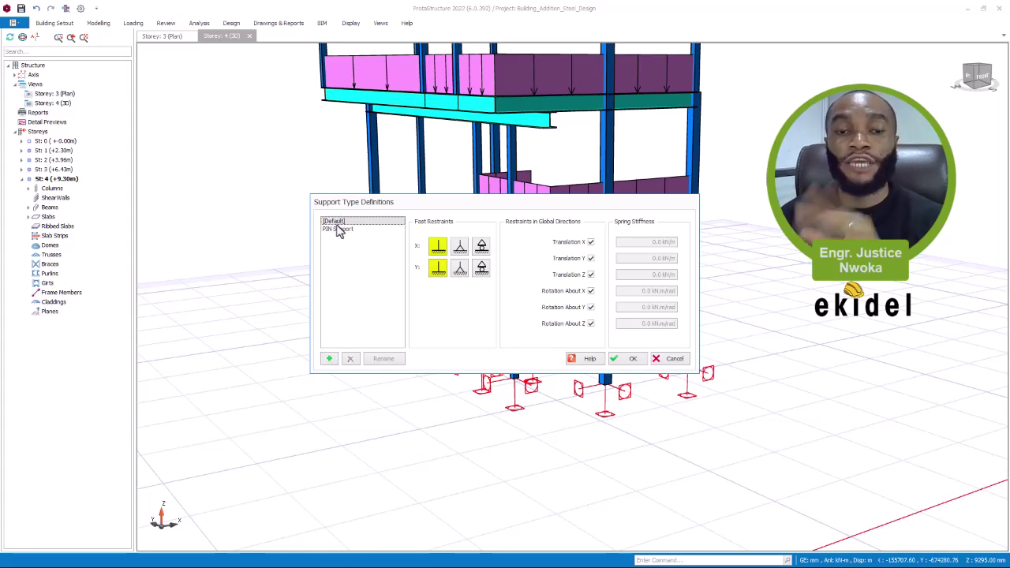
{"action": "left_click", "coordinate": [338, 231]}
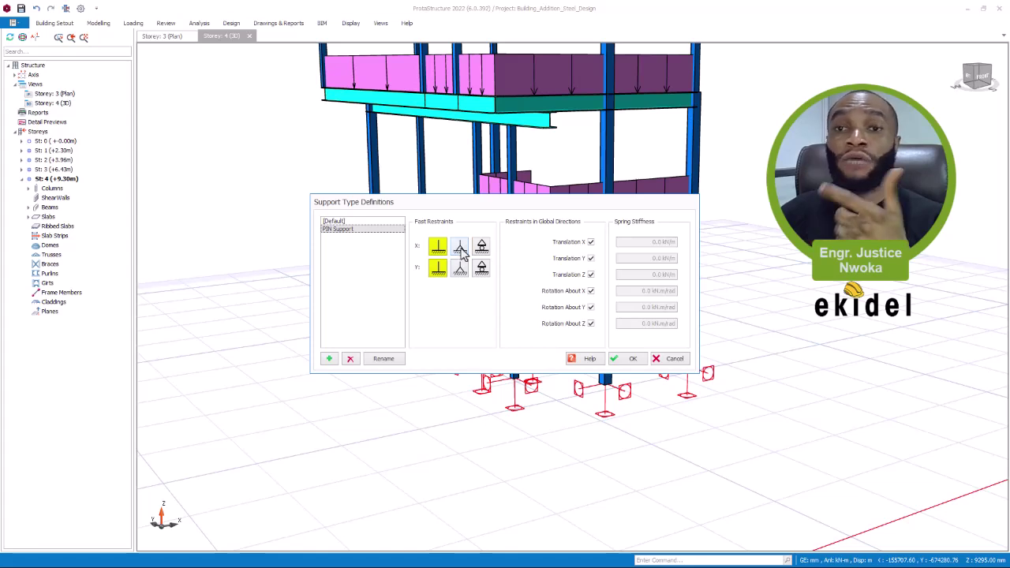
{"action": "left_click", "coordinate": [460, 248]}
{"action": "left_click", "coordinate": [460, 269]}
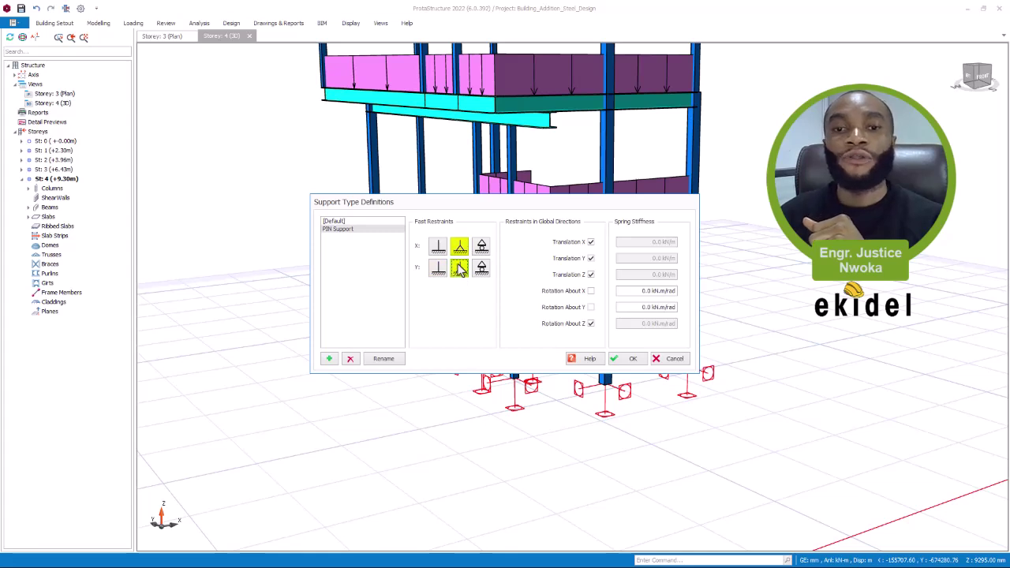
{"action": "left_click", "coordinate": [438, 247]}
{"action": "left_click", "coordinate": [438, 268]}
{"action": "left_click", "coordinate": [460, 246]}
{"action": "left_click", "coordinate": [460, 269]}
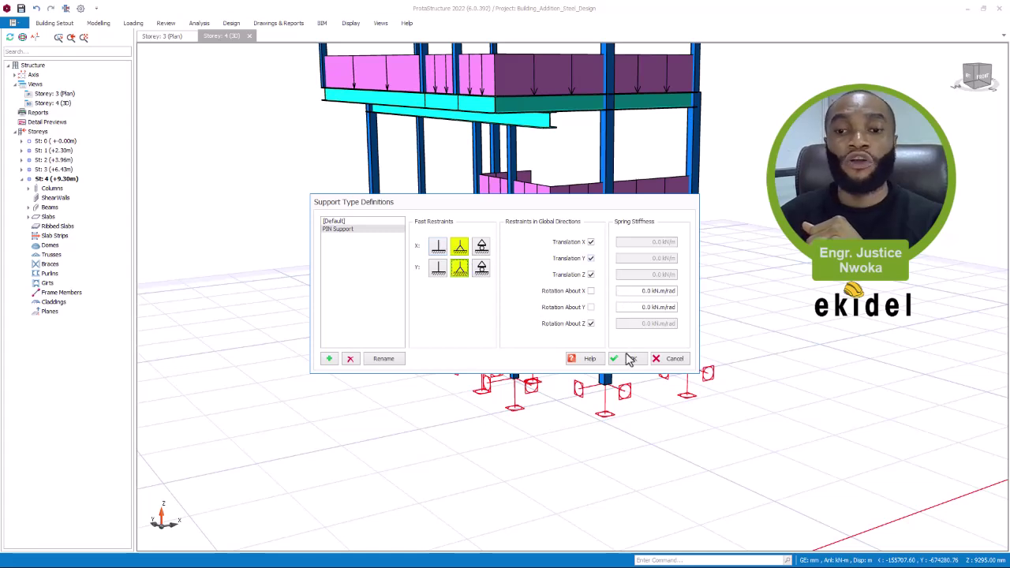
{"action": "left_click", "coordinate": [631, 363]}
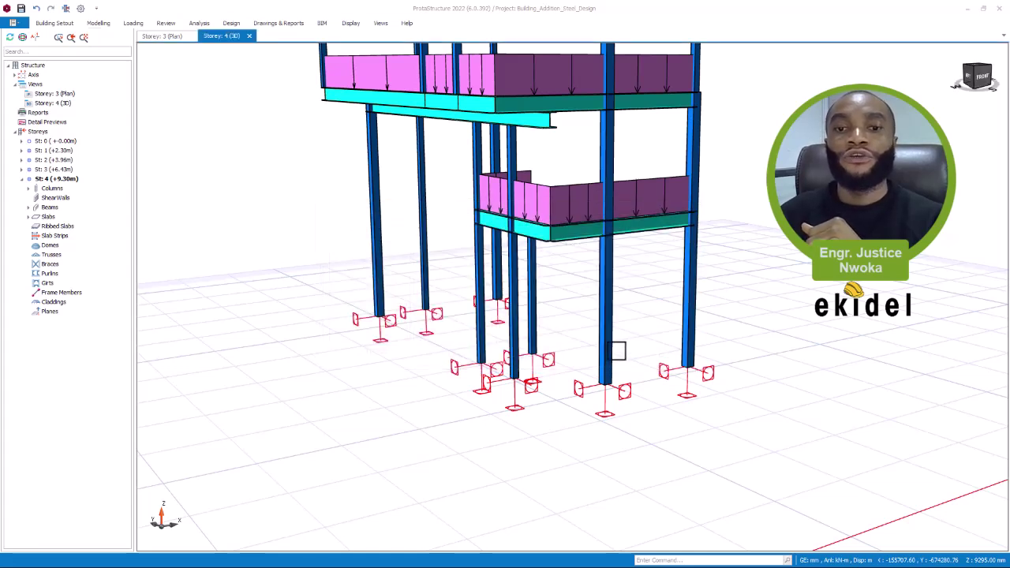
Select all the base columns of the steel frame together and open their properties table
{"action": "scroll", "coordinate": [670, 323], "scroll_direction": "down", "scroll_amount": 2}
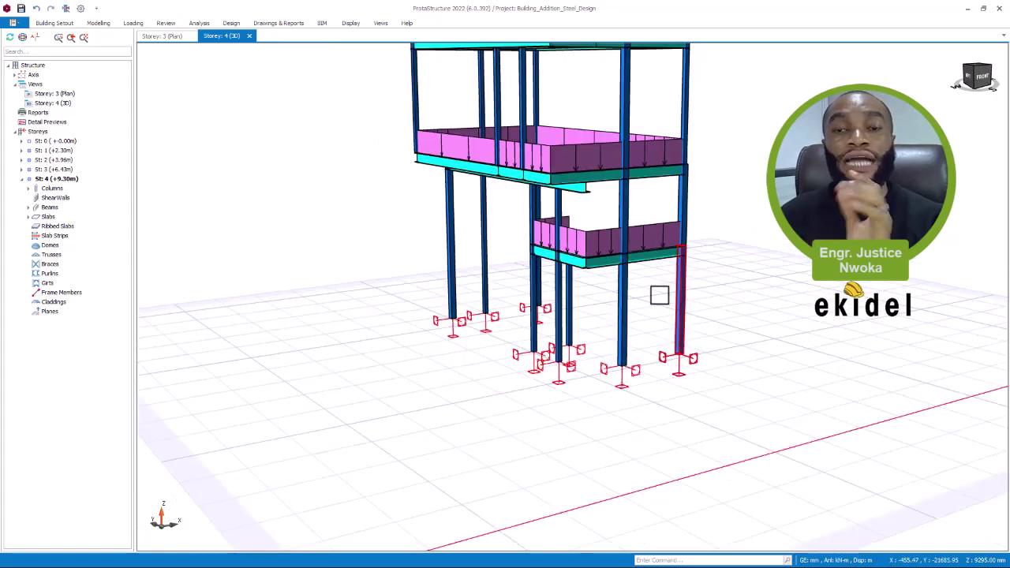
{"action": "middle_click_drag", "start_coordinate": [647, 266], "coordinate": [597, 282]}
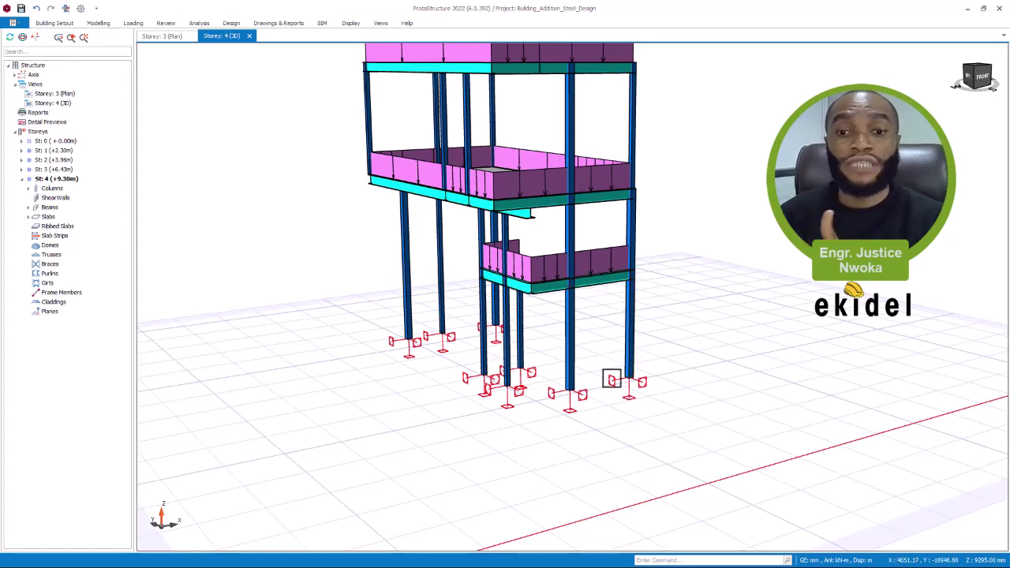
{"action": "middle_click_drag", "start_coordinate": [632, 350], "coordinate": [620, 334]}
{"action": "scroll", "coordinate": [631, 331], "scroll_direction": "up", "scroll_amount": 3}
{"action": "scroll", "coordinate": [701, 284], "scroll_direction": "down", "scroll_amount": 2}
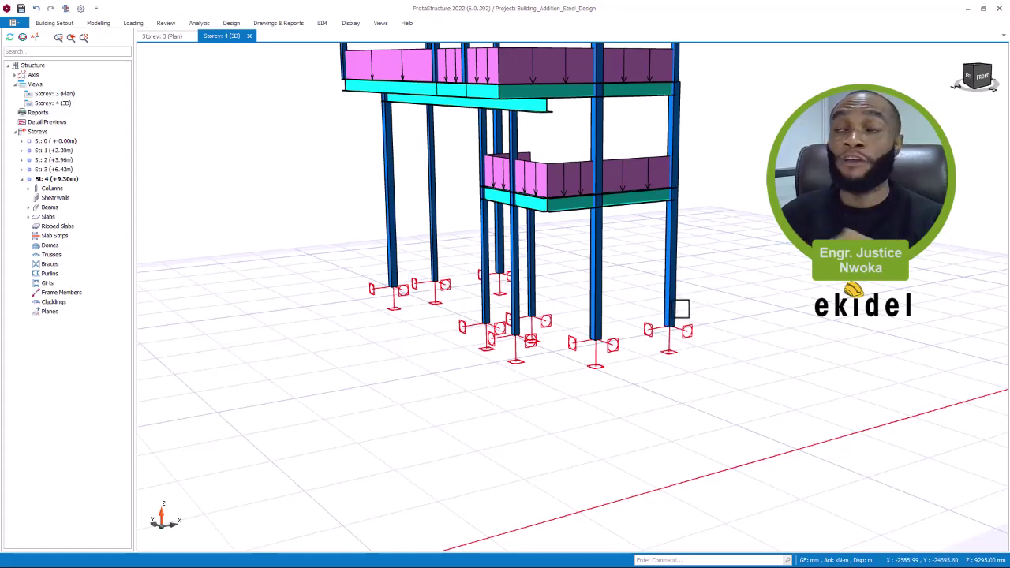
{"action": "scroll", "coordinate": [692, 305], "scroll_direction": "down", "scroll_amount": 2}
{"action": "middle_click_drag", "start_coordinate": [668, 309], "coordinate": [748, 266]}
{"action": "left_click_drag", "start_coordinate": [750, 263], "coordinate": [361, 364]}
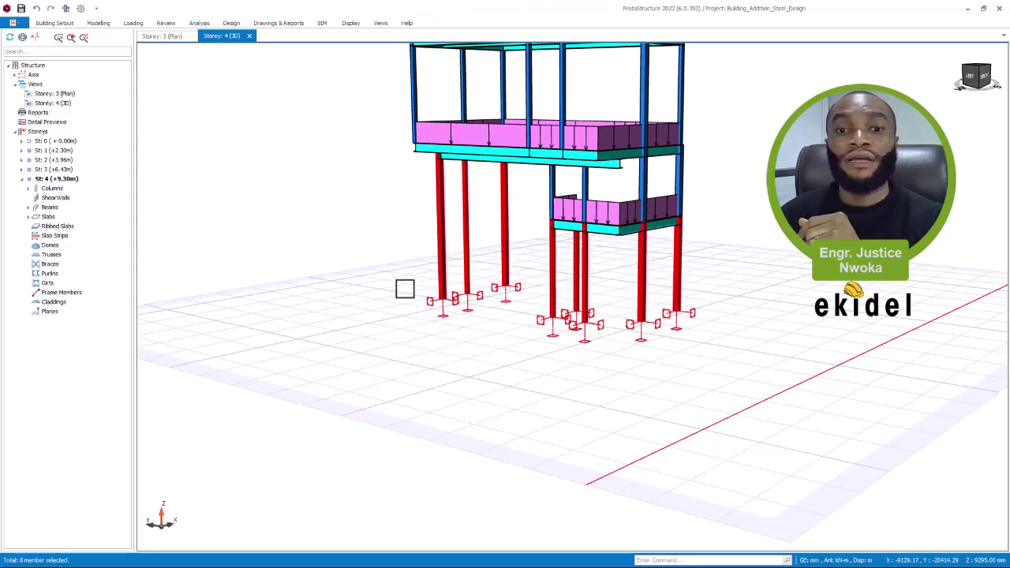
{"action": "right_click", "coordinate": [343, 168]}
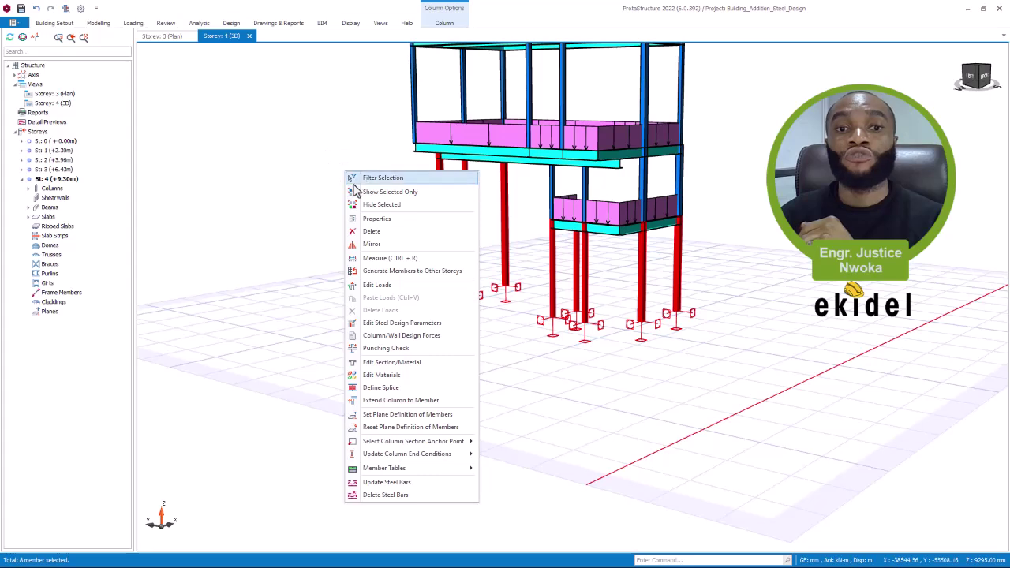
{"action": "left_click", "coordinate": [395, 219]}
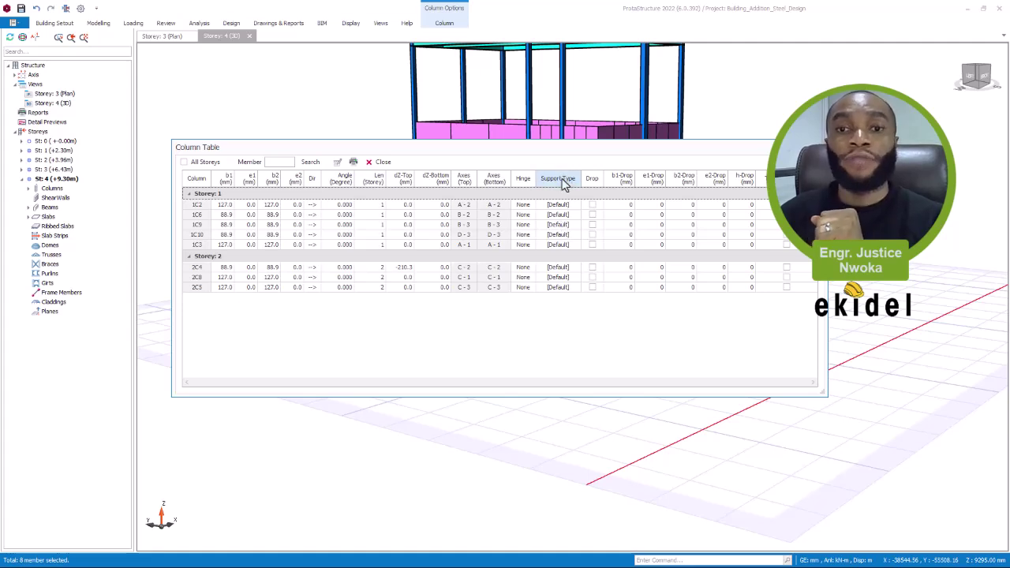
Set the support type of all the listed columns to PIN Support at once and close the column table
{"action": "left_click", "coordinate": [558, 179]}
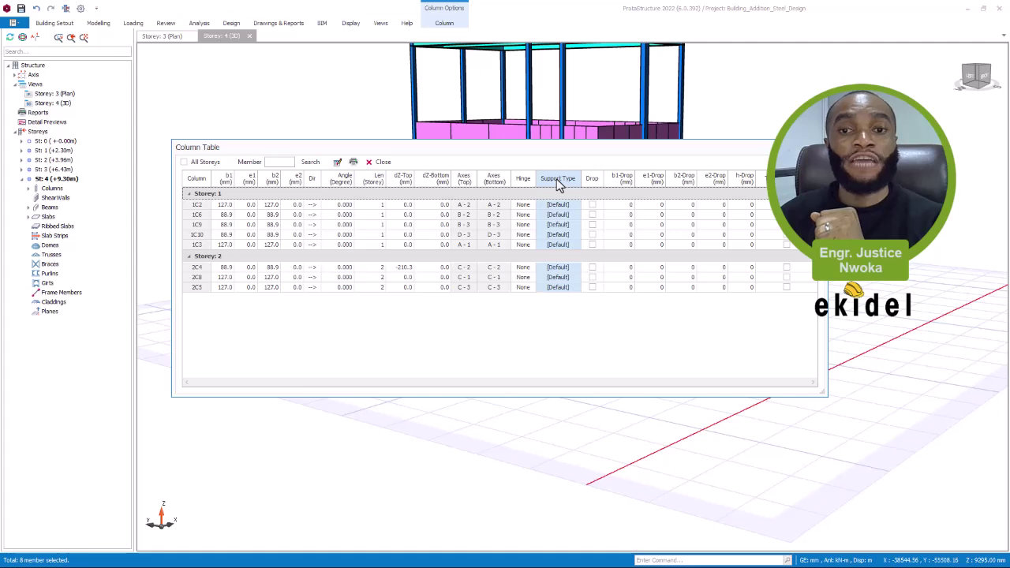
{"action": "left_click", "coordinate": [338, 164]}
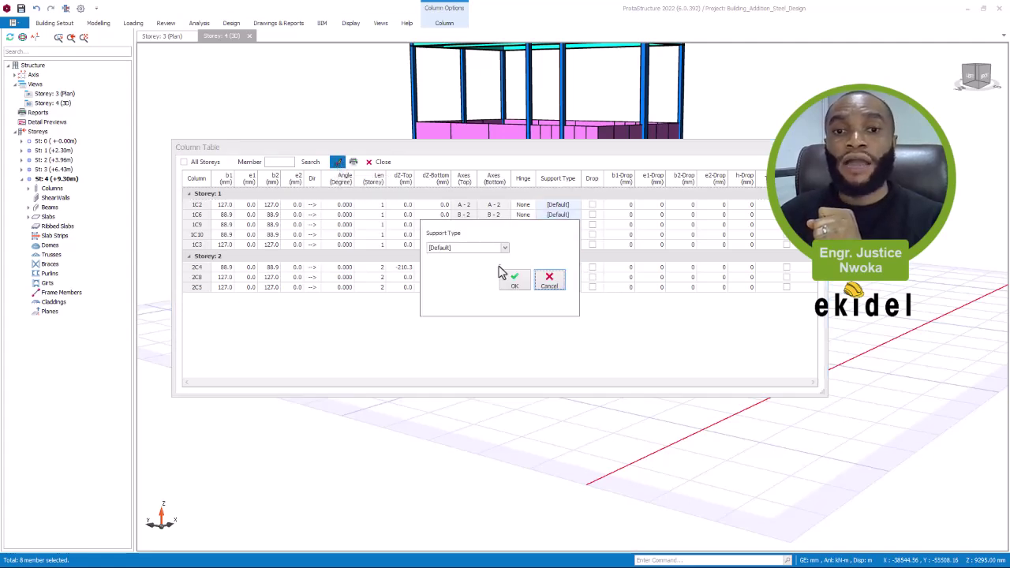
{"action": "left_click", "coordinate": [505, 249]}
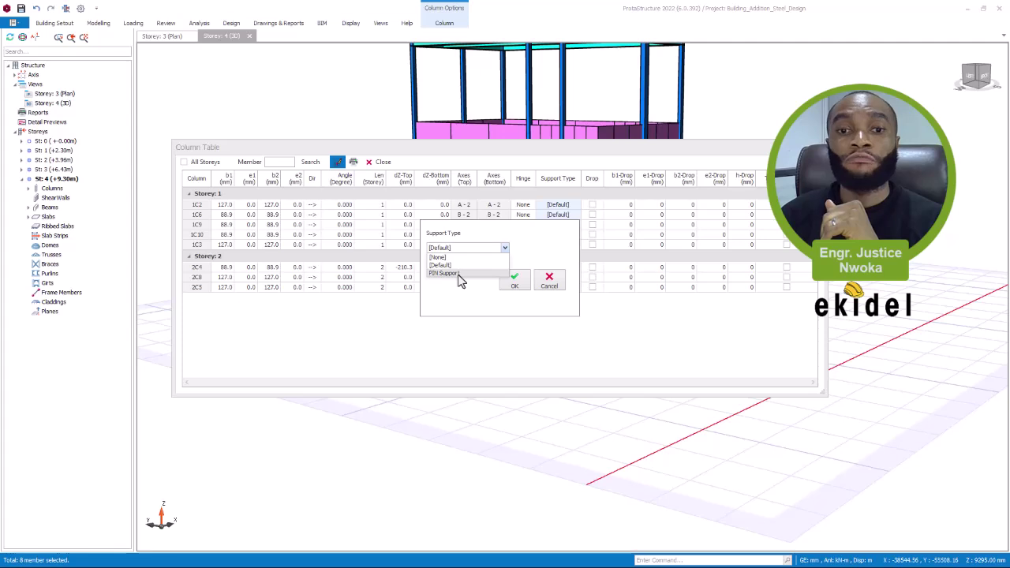
{"action": "left_click", "coordinate": [457, 274]}
{"action": "left_click", "coordinate": [512, 283]}
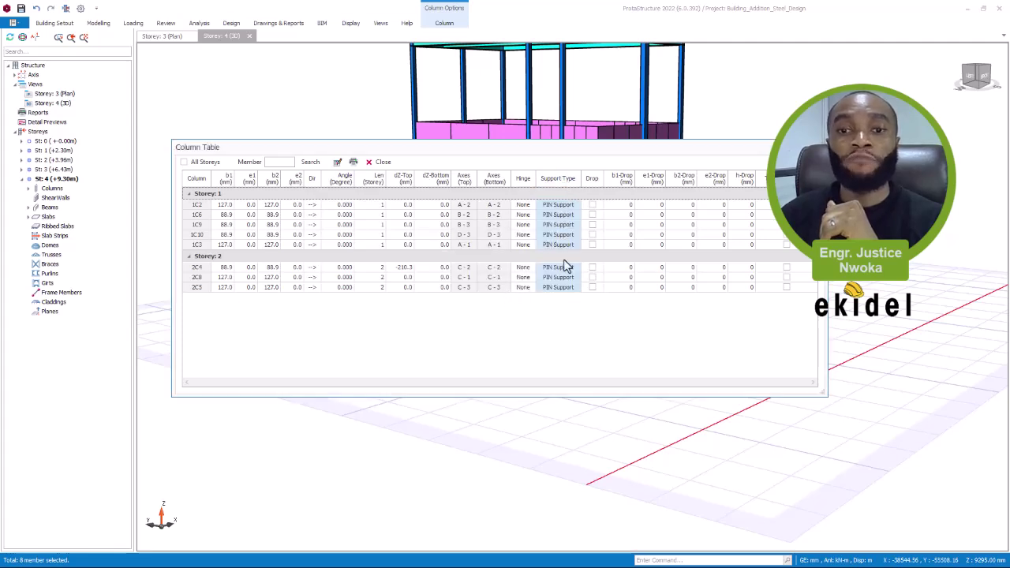
{"action": "left_click", "coordinate": [383, 164]}
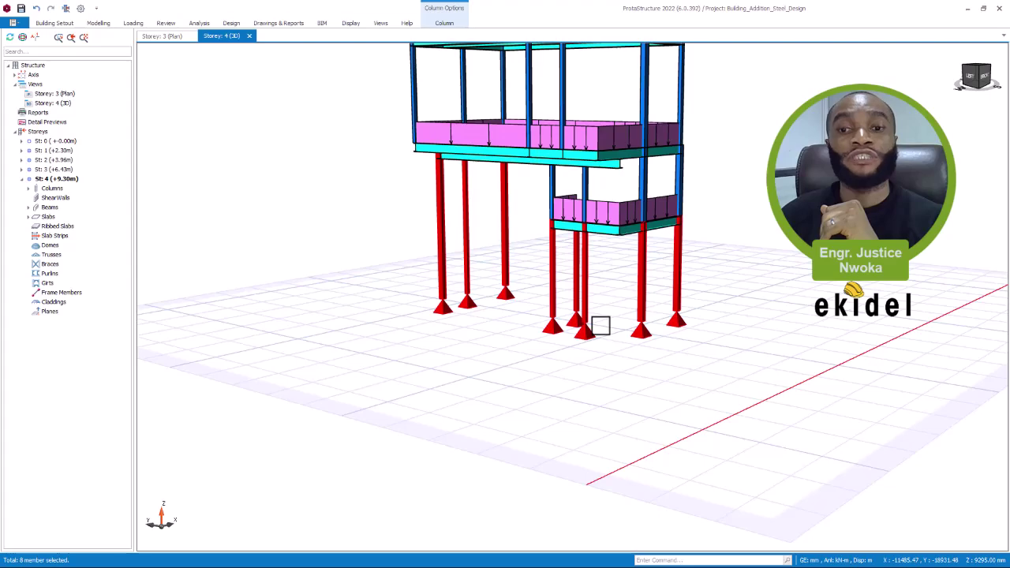
Deselect the columns and examine the support symbols at the column bases, up close and with the whole frame in view
{"action": "key", "text": "Escape"}
{"action": "scroll", "coordinate": [600, 325], "scroll_direction": "up", "scroll_amount": 2}
{"action": "mouse_move", "coordinate": [601, 318]}
{"action": "middle_mouse_down"}
{"action": "mouse_move", "coordinate": [559, 308]}
{"action": "mouse_move", "coordinate": [622, 322]}
{"action": "mouse_move", "coordinate": [608, 316]}
{"action": "mouse_move", "coordinate": [620, 288]}
{"action": "mouse_move", "coordinate": [601, 348]}
{"action": "mouse_move", "coordinate": [589, 366]}
{"action": "mouse_move", "coordinate": [575, 355]}
{"action": "mouse_move", "coordinate": [582, 367]}
{"action": "middle_mouse_up"}
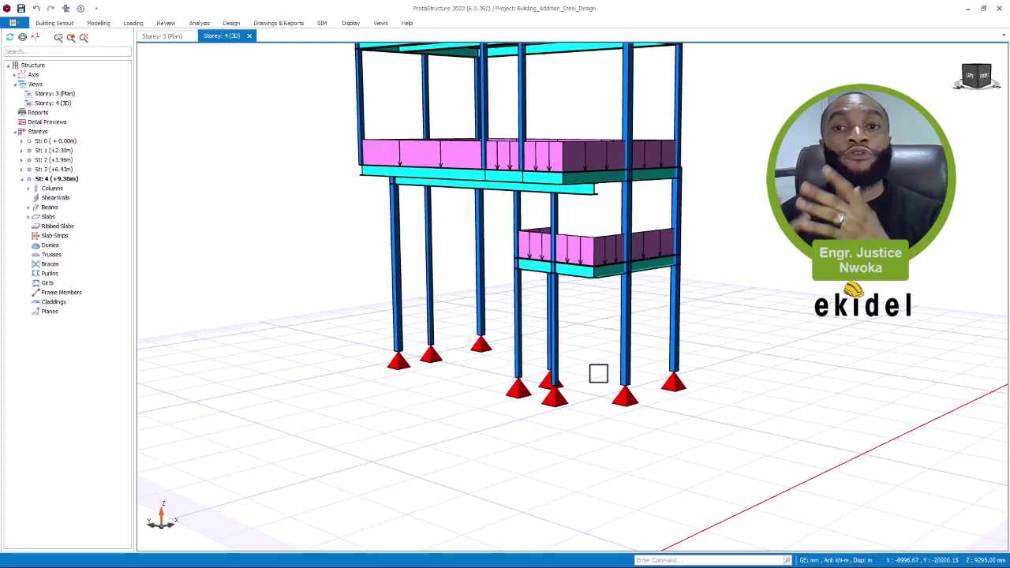
{"action": "scroll", "coordinate": [598, 374], "scroll_direction": "down", "scroll_amount": 5}
{"action": "middle_click_drag", "start_coordinate": [561, 234], "coordinate": [541, 291]}
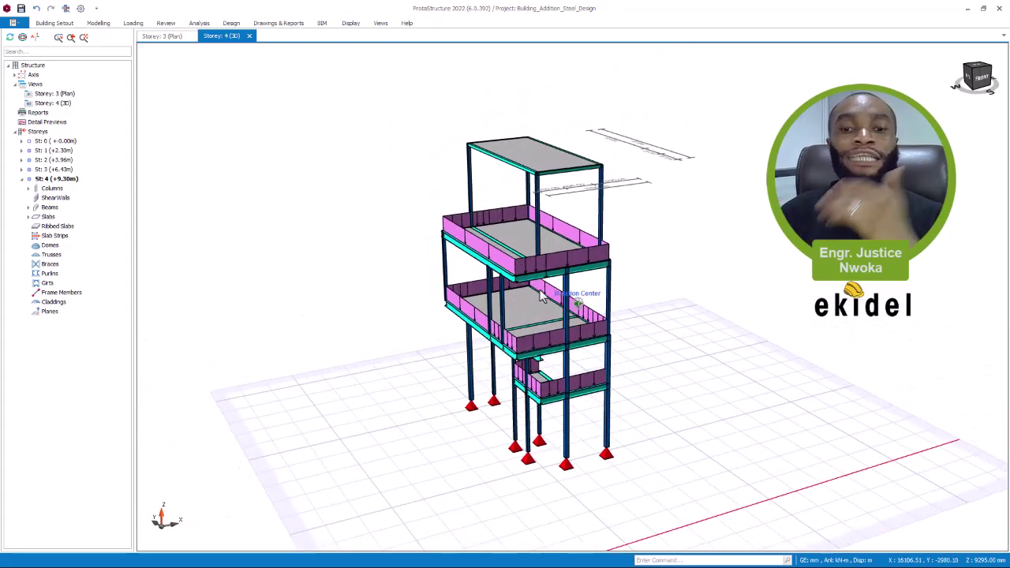
{"action": "scroll", "coordinate": [550, 496], "scroll_direction": "up", "scroll_amount": 3}
{"action": "middle_click_drag", "start_coordinate": [550, 496], "coordinate": [548, 405]}
{"action": "scroll", "coordinate": [540, 378], "scroll_direction": "up", "scroll_amount": 3}
{"action": "mouse_move", "coordinate": [593, 374]}
{"action": "middle_mouse_down"}
{"action": "mouse_move", "coordinate": [604, 382]}
{"action": "mouse_move", "coordinate": [626, 365]}
{"action": "mouse_move", "coordinate": [649, 368]}
{"action": "mouse_move", "coordinate": [610, 372]}
{"action": "middle_mouse_up"}
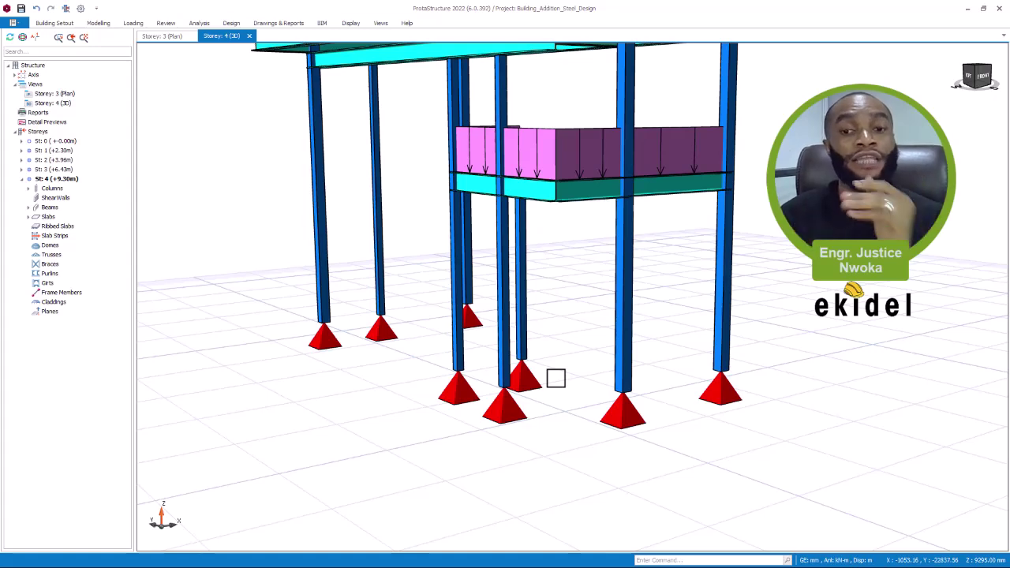
{"action": "scroll", "coordinate": [497, 418], "scroll_direction": "down", "scroll_amount": 3}
{"action": "middle_click_drag", "start_coordinate": [545, 367], "coordinate": [546, 384]}
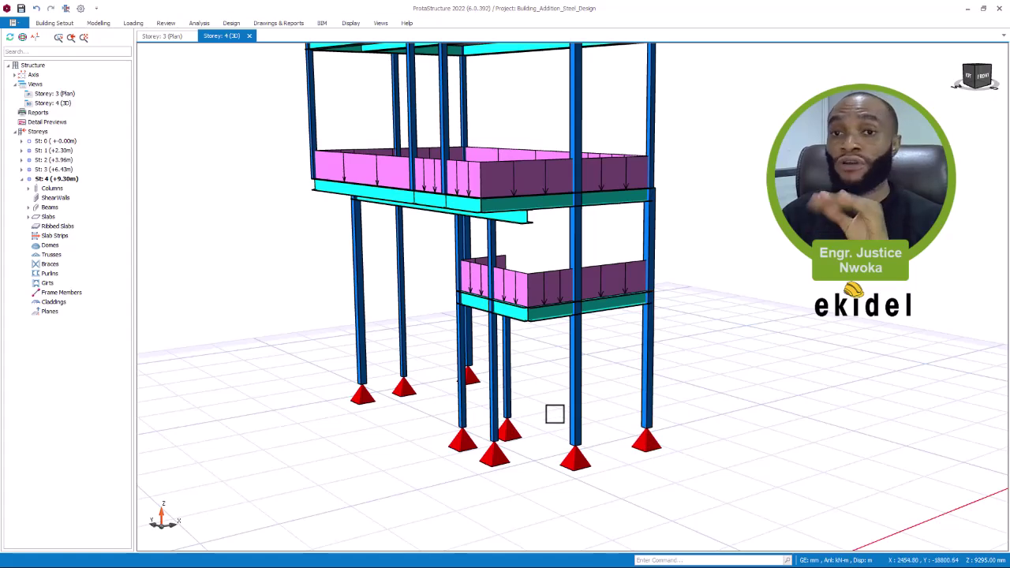
{"action": "scroll", "coordinate": [555, 414], "scroll_direction": "down", "scroll_amount": 3}
{"action": "middle_click_drag", "start_coordinate": [561, 388], "coordinate": [555, 365]}
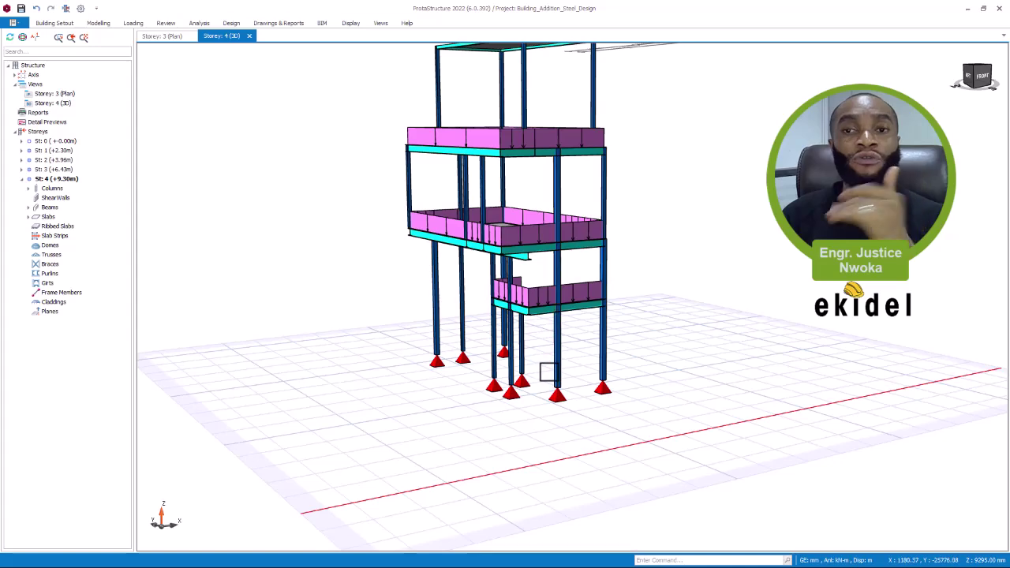
{"action": "scroll", "coordinate": [508, 372], "scroll_direction": "up", "scroll_amount": 3}
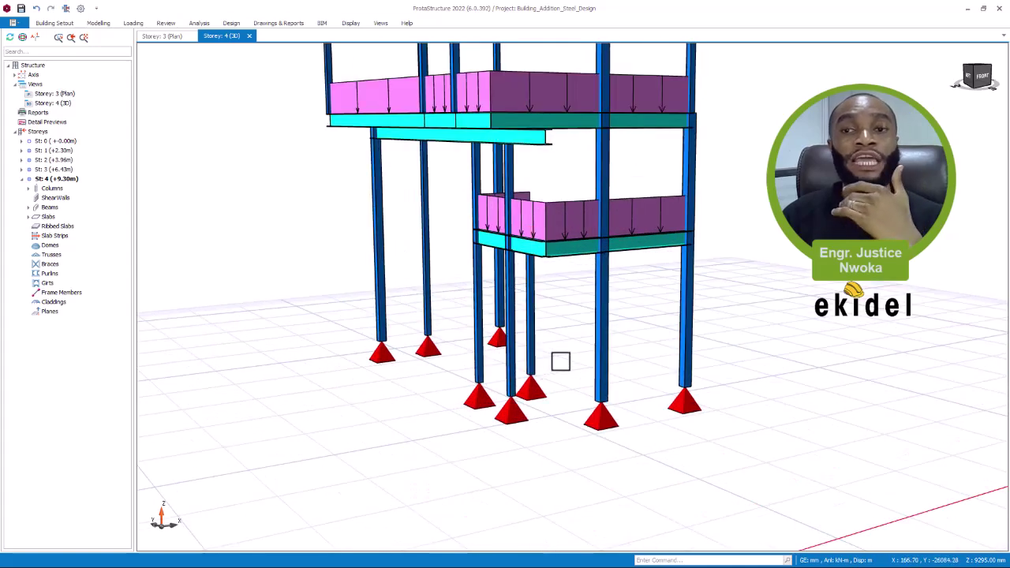
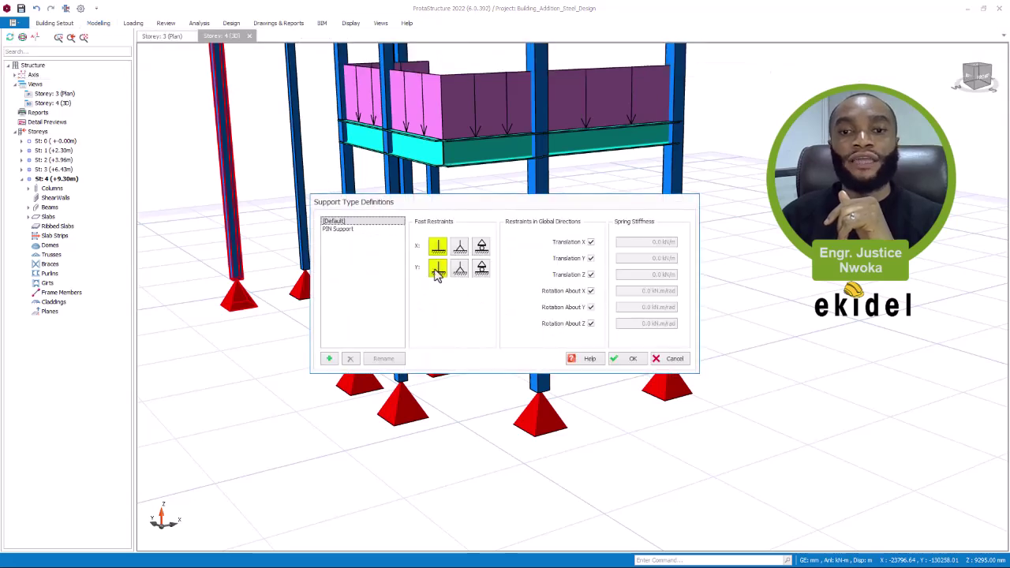
Add a support type named "ROLLER Support" with roller fast restraints in both X and Y, and accept the support type definitions
{"action": "left_click", "coordinate": [329, 359]}
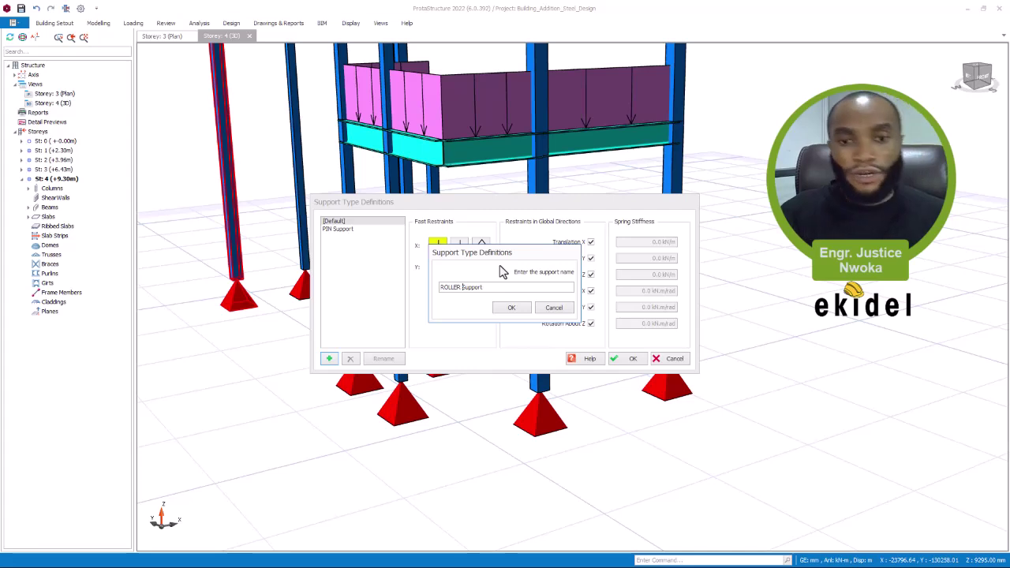
{"action": "left_click", "coordinate": [502, 312]}
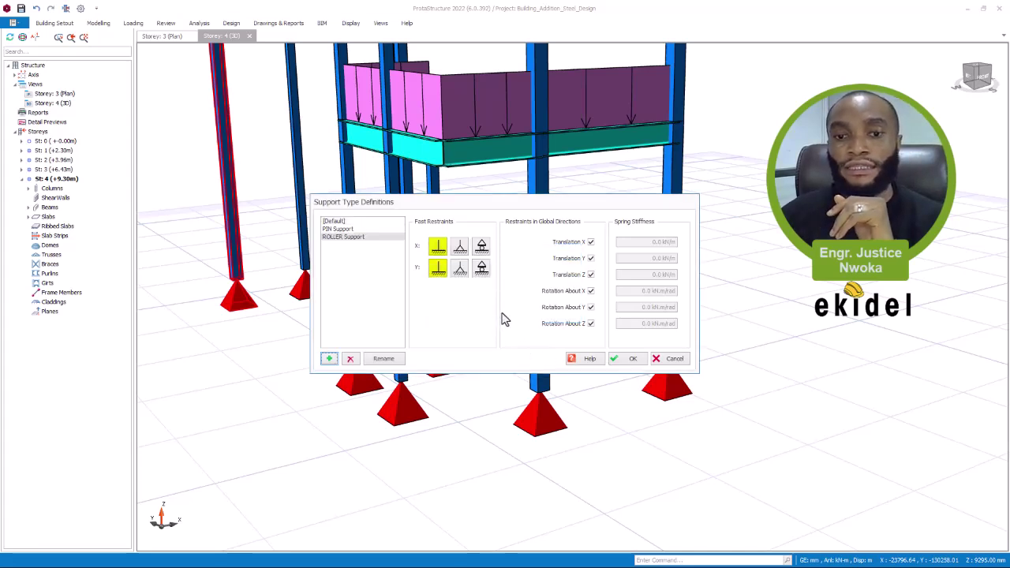
{"action": "left_click", "coordinate": [482, 247]}
{"action": "left_click", "coordinate": [482, 268]}
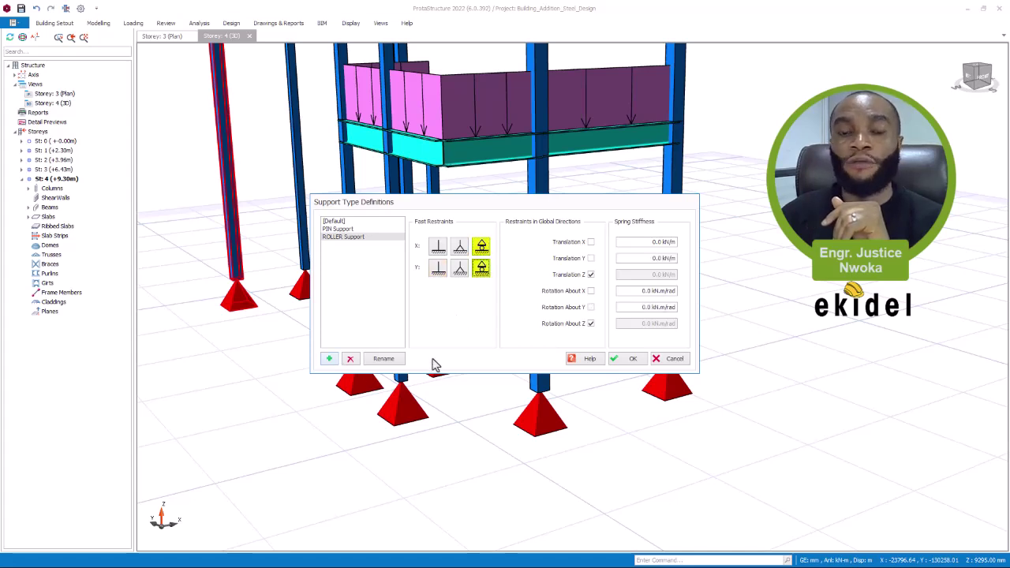
{"action": "left_click", "coordinate": [633, 359]}
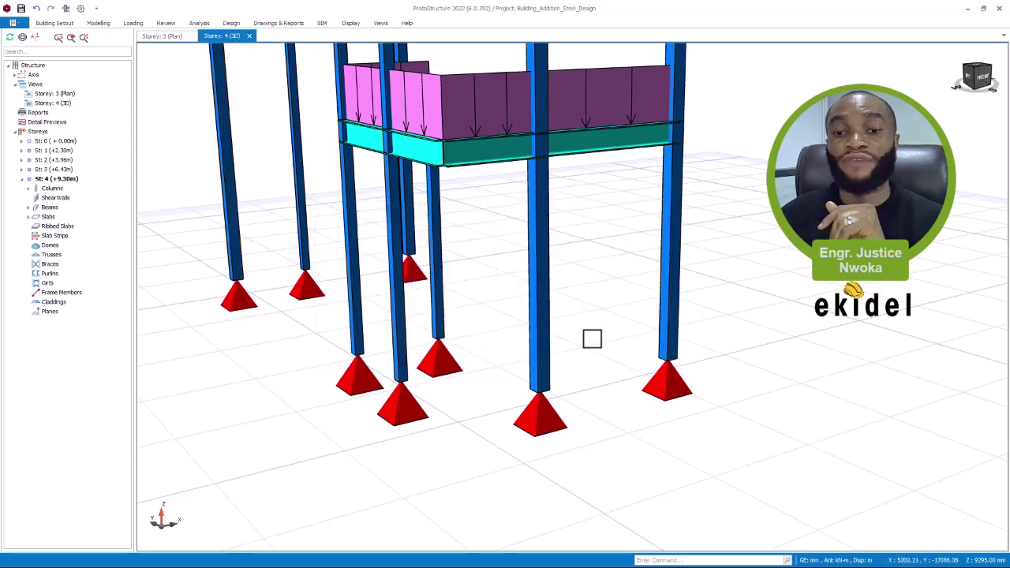
Select base column 1C3 at axes A-1 and open its properties at the 3D settings
{"action": "scroll", "coordinate": [591, 338], "scroll_direction": "down", "scroll_amount": 2}
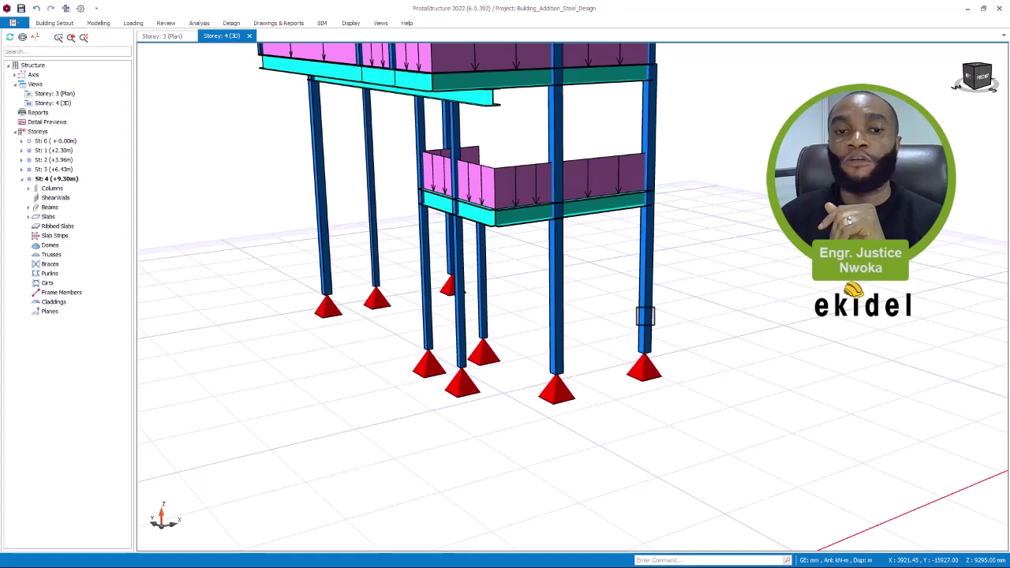
{"action": "scroll", "coordinate": [644, 317], "scroll_direction": "up", "scroll_amount": 2}
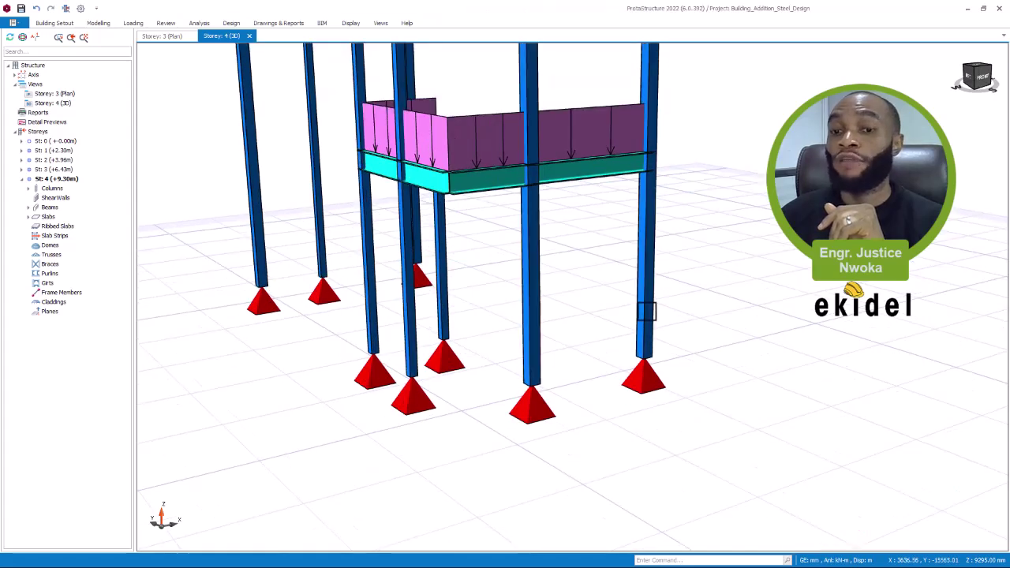
{"action": "left_click", "coordinate": [646, 311]}
{"action": "right_click", "coordinate": [646, 308]}
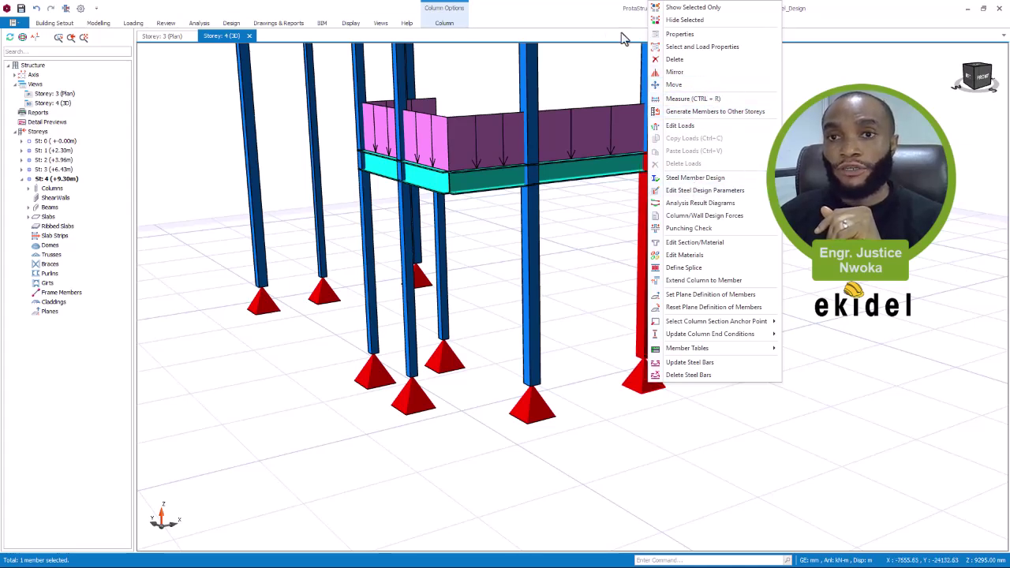
{"action": "key", "text": "Escape"}
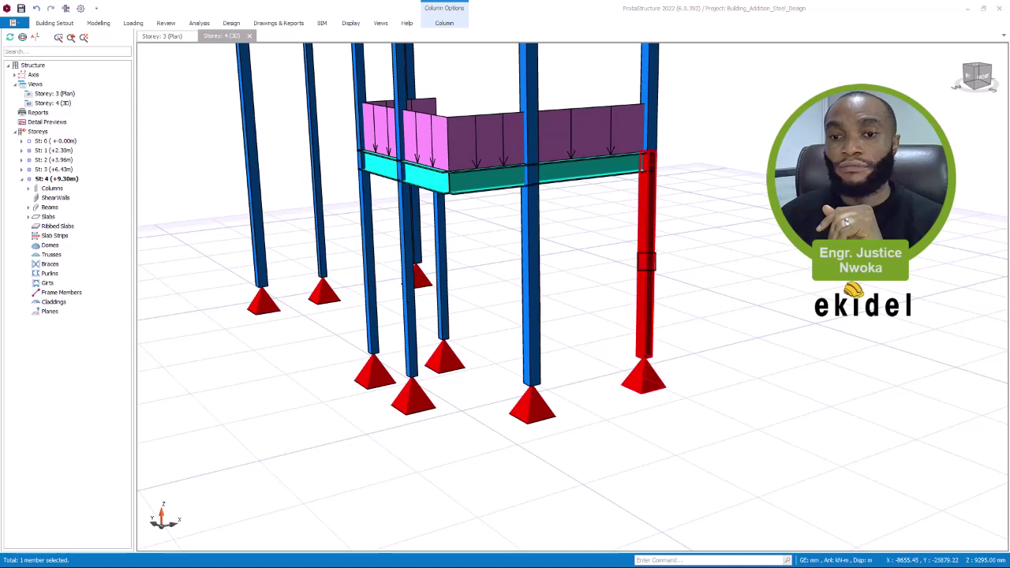
{"action": "right_click", "coordinate": [649, 247]}
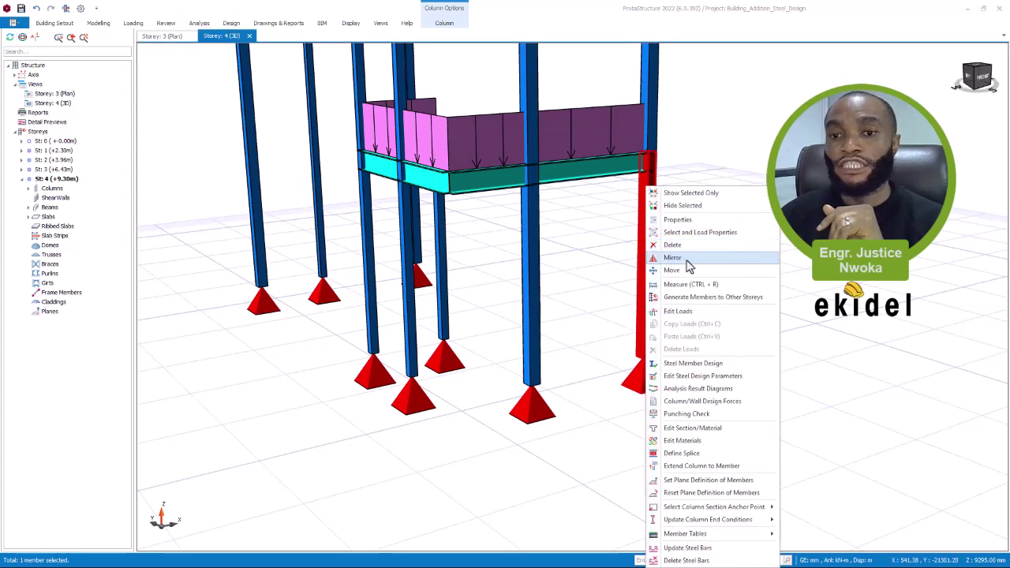
{"action": "key", "text": "Escape"}
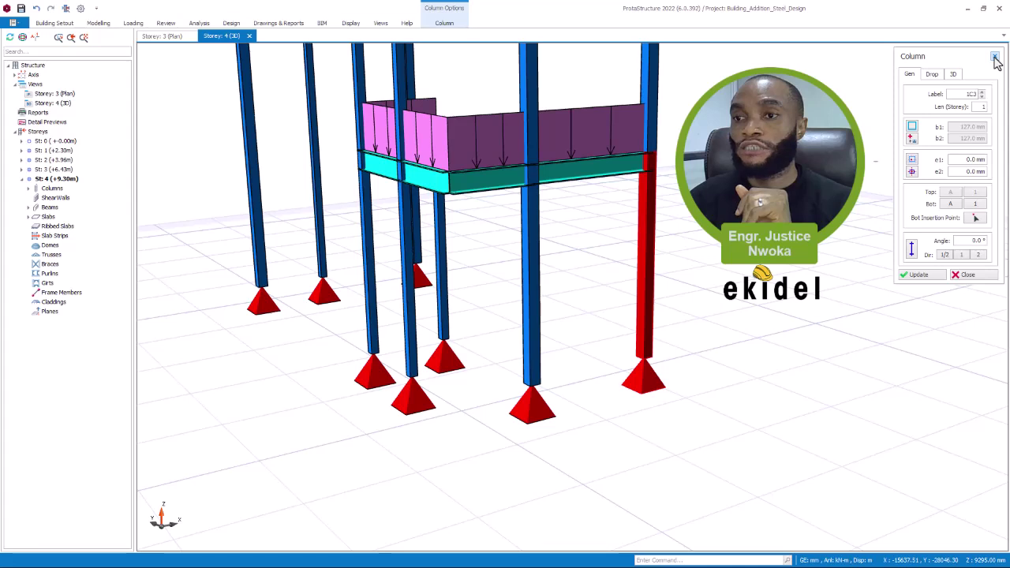
{"action": "left_click", "coordinate": [932, 75]}
{"action": "left_click", "coordinate": [954, 75]}
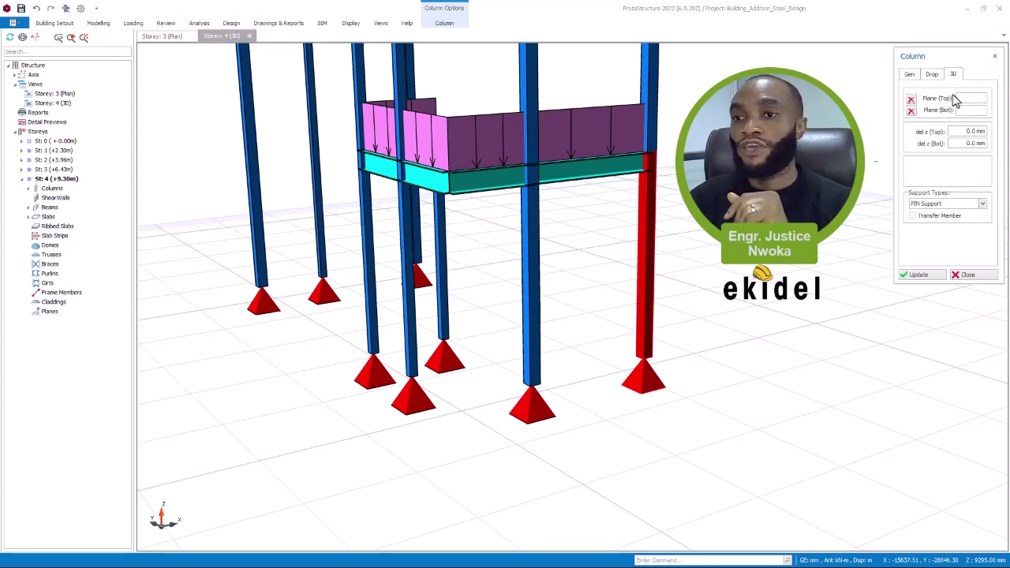
Set the support type of column 1C3 to ROLLER Support, update the column, close its properties and inspect its base symbol
{"action": "left_click", "coordinate": [981, 204]}
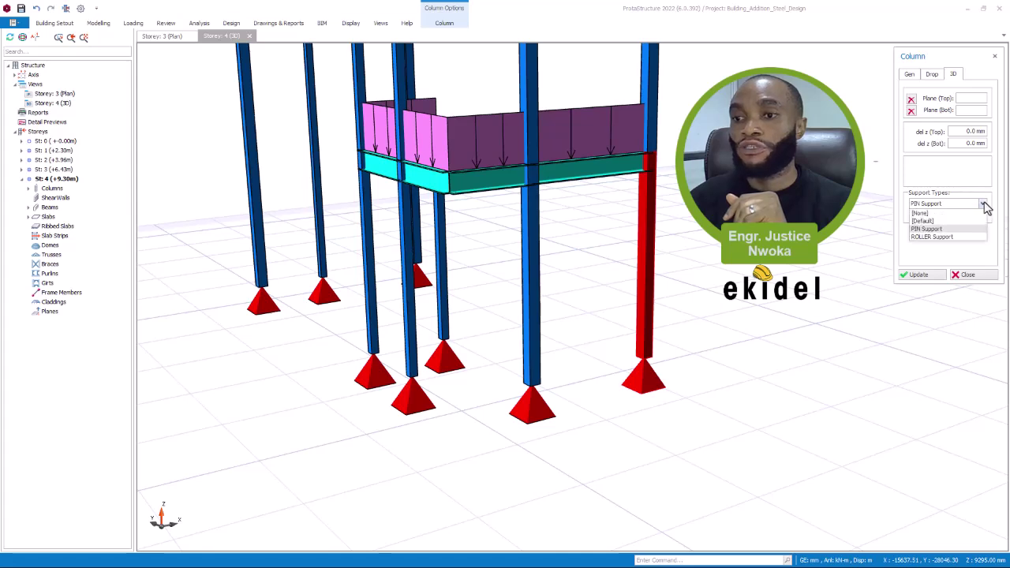
{"action": "left_click", "coordinate": [935, 238]}
{"action": "left_click", "coordinate": [920, 276]}
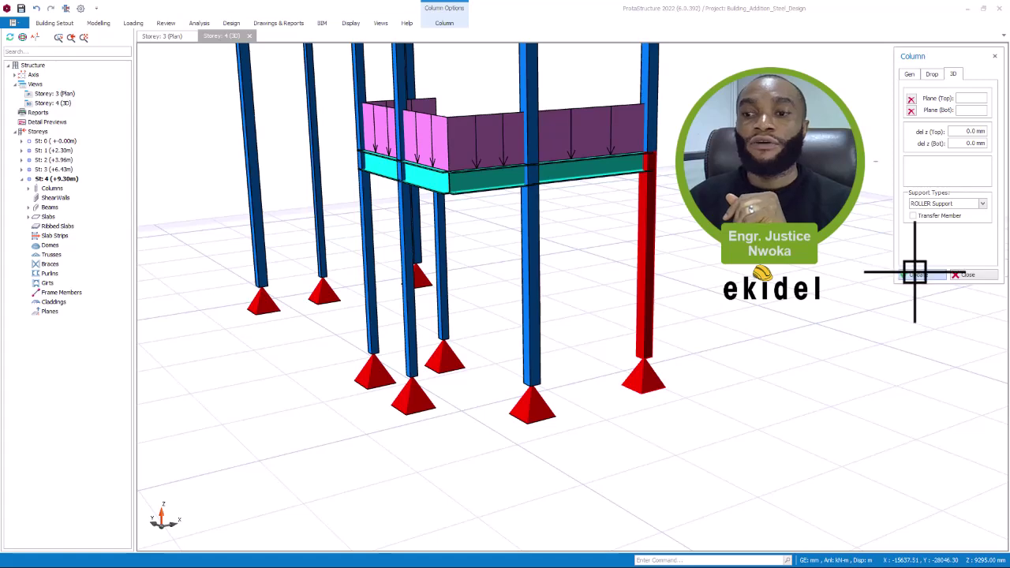
{"action": "scroll", "coordinate": [643, 375], "scroll_direction": "up", "scroll_amount": 2}
{"action": "scroll", "coordinate": [642, 375], "scroll_direction": "up", "scroll_amount": 2}
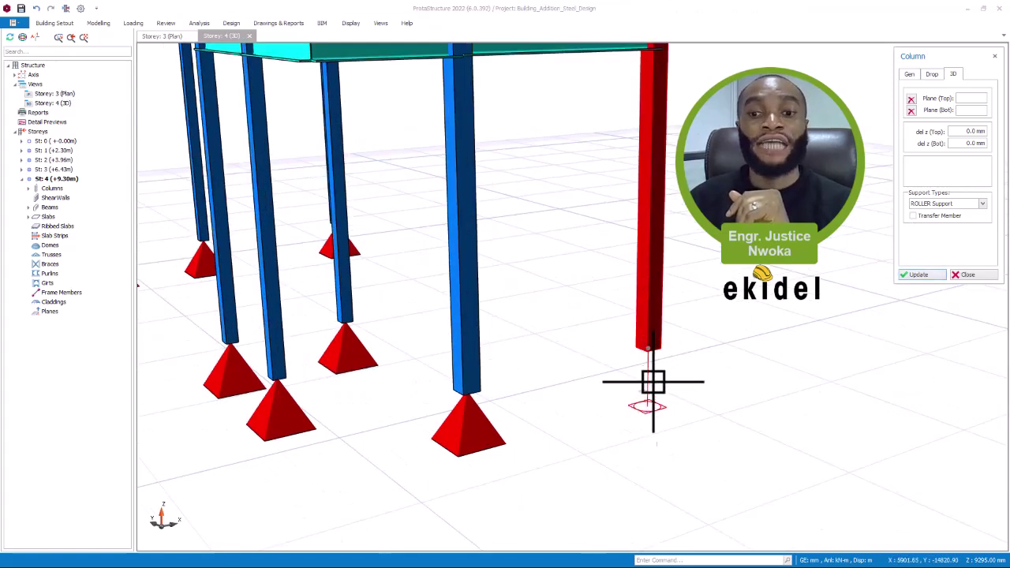
{"action": "scroll", "coordinate": [644, 384], "scroll_direction": "down", "scroll_amount": 3}
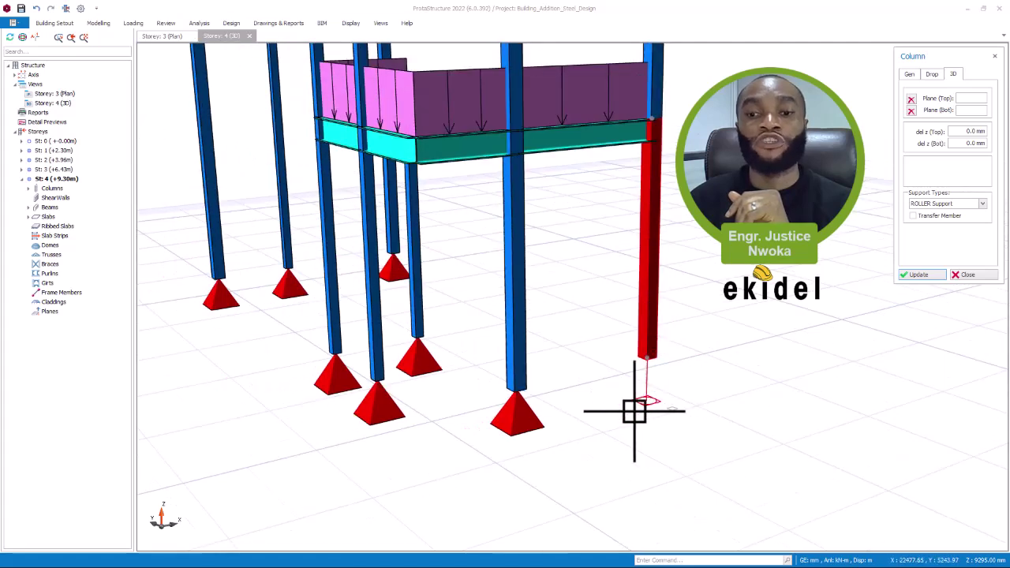
{"action": "left_click", "coordinate": [977, 276]}
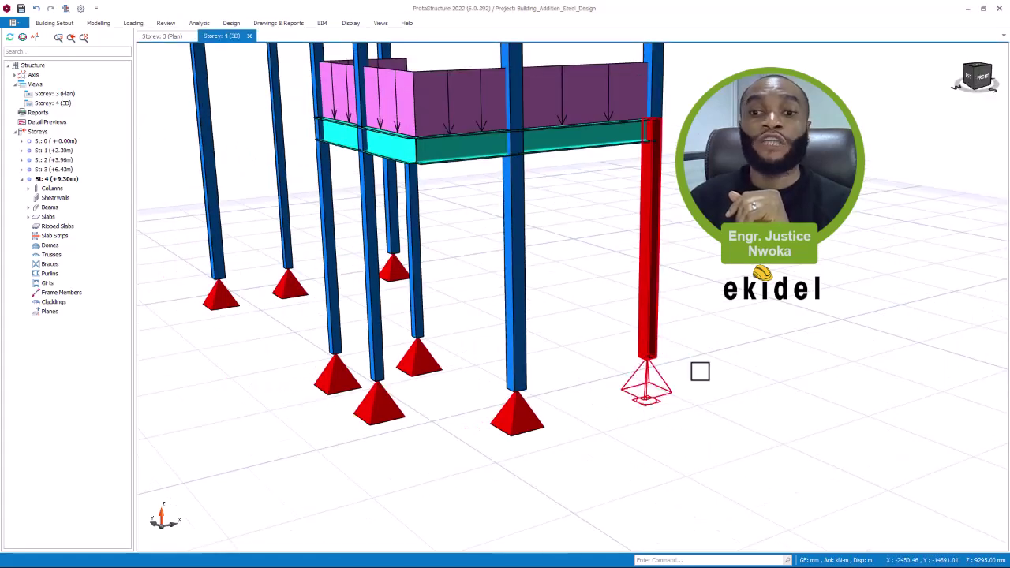
{"action": "scroll", "coordinate": [643, 369], "scroll_direction": "up", "scroll_amount": 3}
{"action": "scroll", "coordinate": [631, 372], "scroll_direction": "down", "scroll_amount": 1}
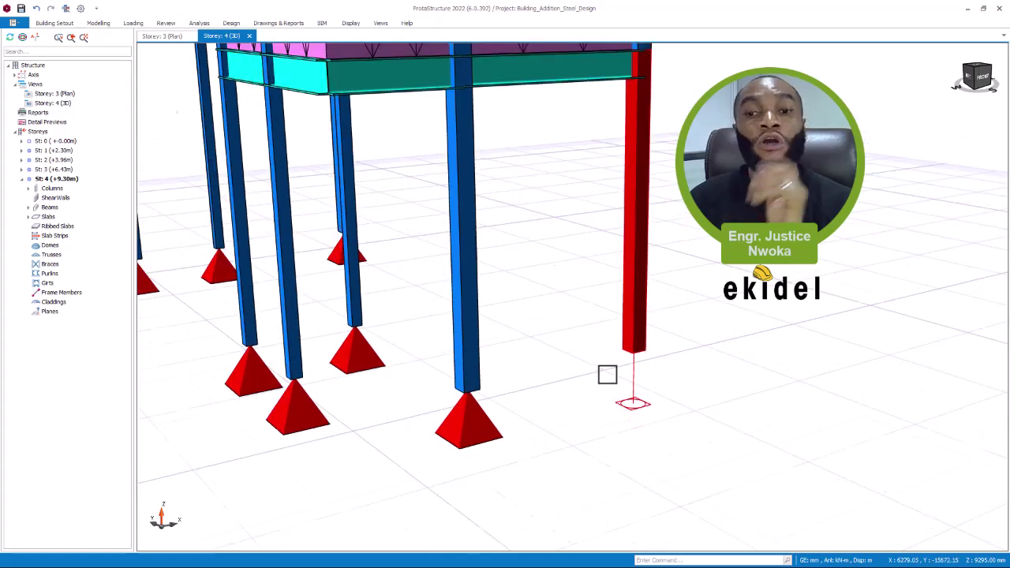
Set the support type of base column 1C3 to PIN Support, update the column and close its properties
{"action": "scroll", "coordinate": [681, 373], "scroll_direction": "down", "scroll_amount": 1}
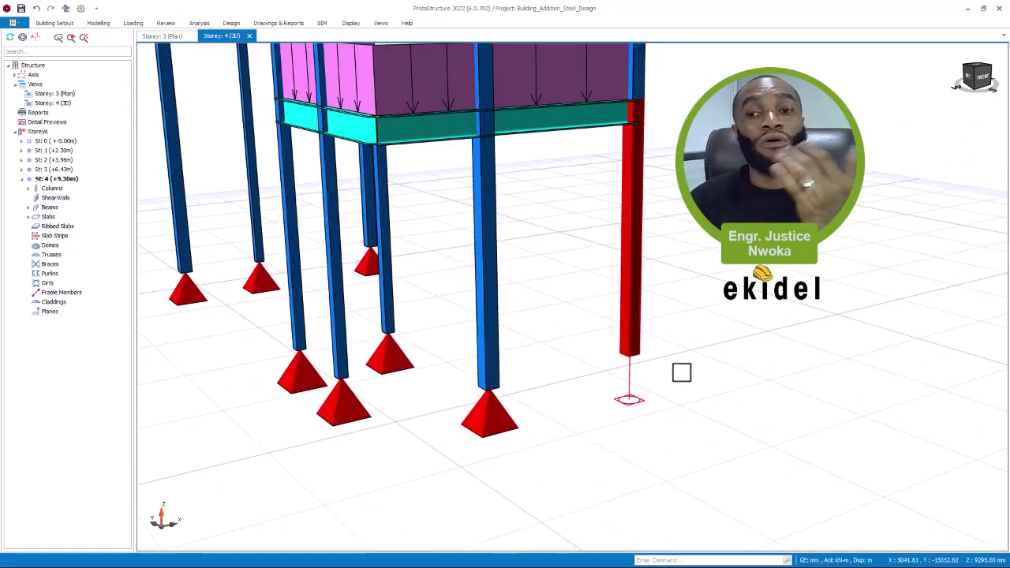
{"action": "scroll", "coordinate": [591, 274], "scroll_direction": "down", "scroll_amount": 2}
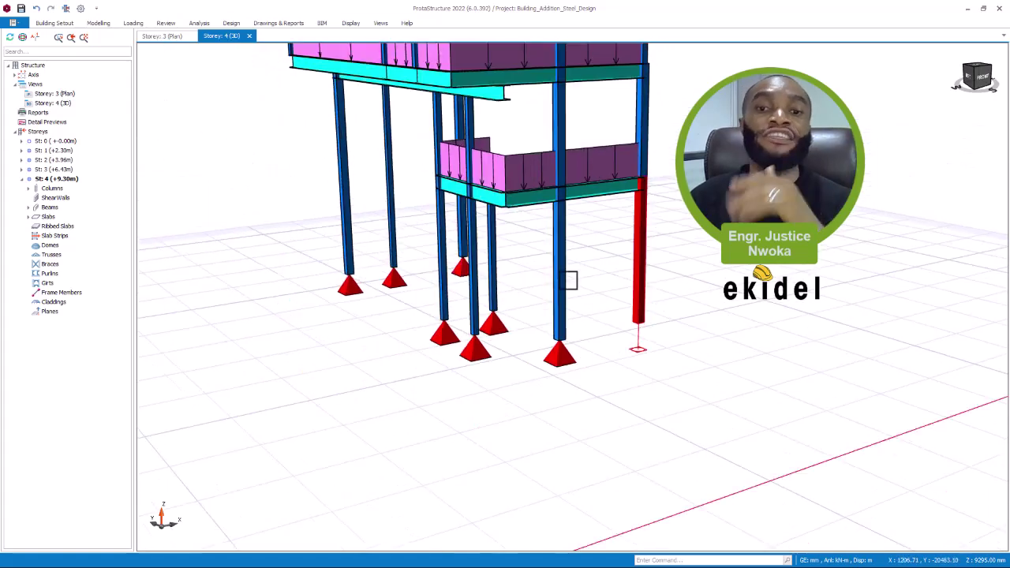
{"action": "middle_click_drag", "start_coordinate": [686, 255], "coordinate": [466, 249]}
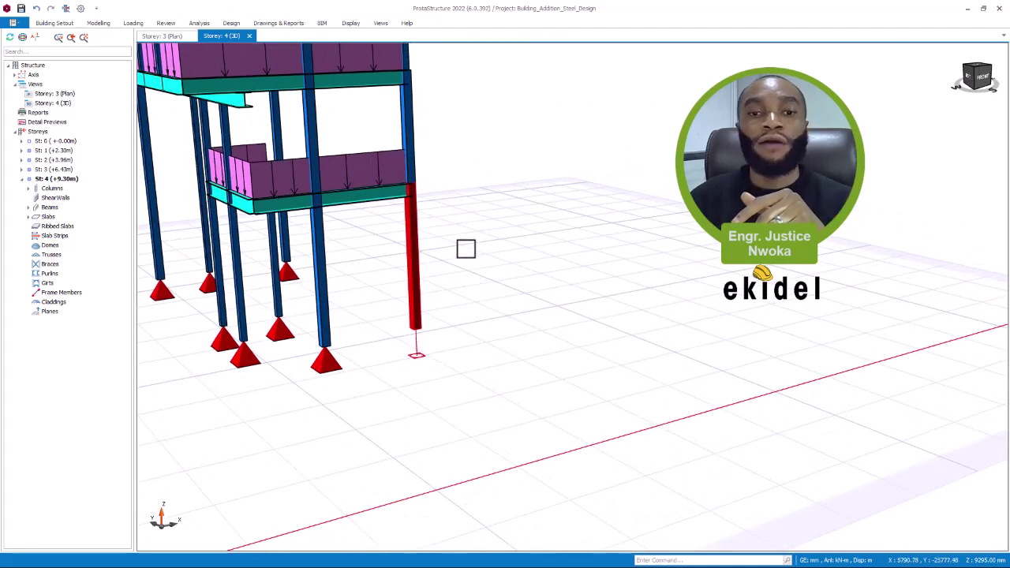
{"action": "right_click", "coordinate": [474, 261]}
{"action": "left_click", "coordinate": [520, 234]}
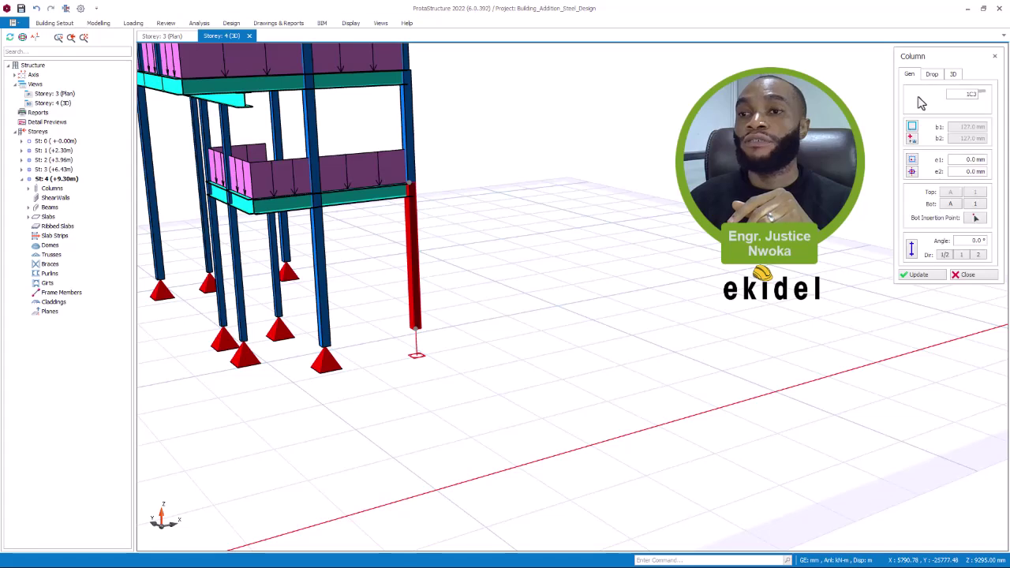
{"action": "left_click", "coordinate": [954, 74]}
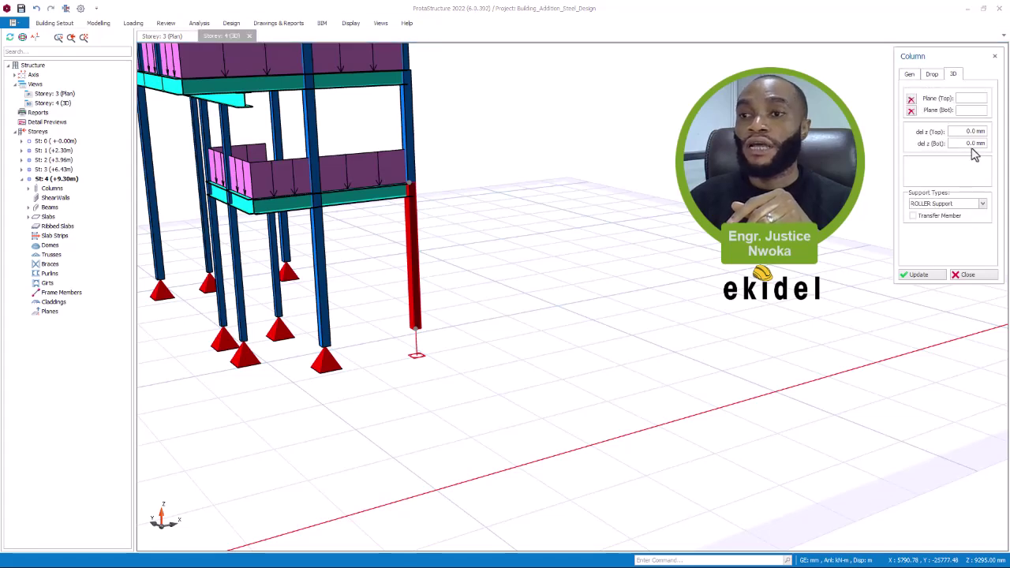
{"action": "left_click", "coordinate": [980, 205]}
{"action": "left_click", "coordinate": [930, 229]}
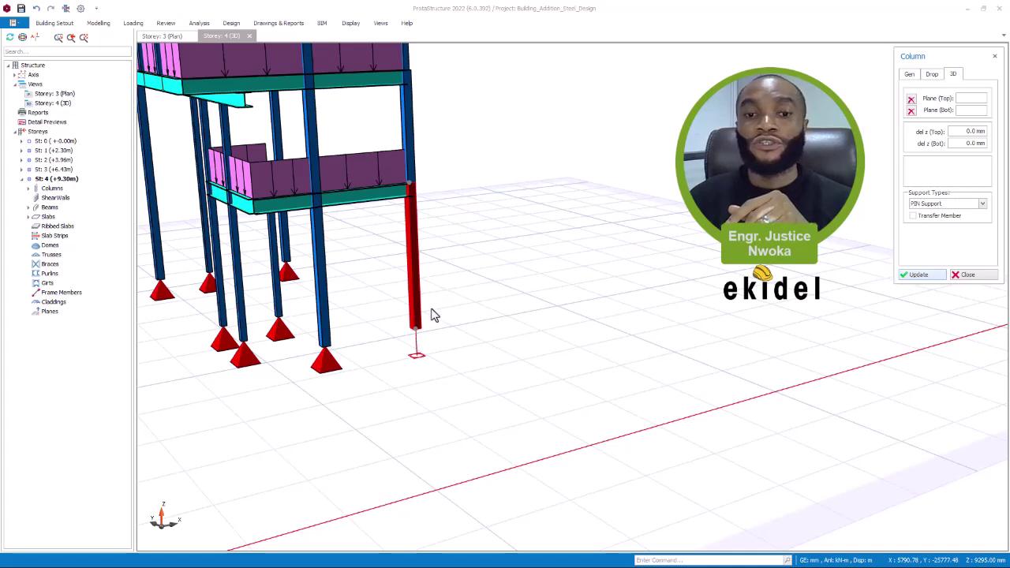
{"action": "left_click", "coordinate": [976, 275]}
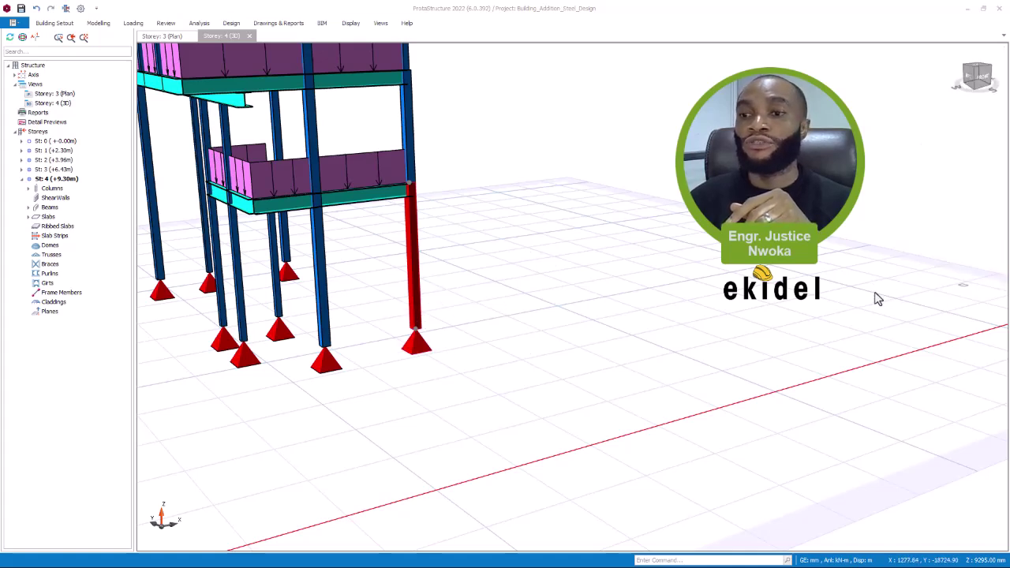
Examine the whole steel frame in 3D, including the floor undersides and all column base supports
{"action": "scroll", "coordinate": [417, 342], "scroll_direction": "down", "scroll_amount": 3}
{"action": "scroll", "coordinate": [514, 382], "scroll_direction": "up", "scroll_amount": 2}
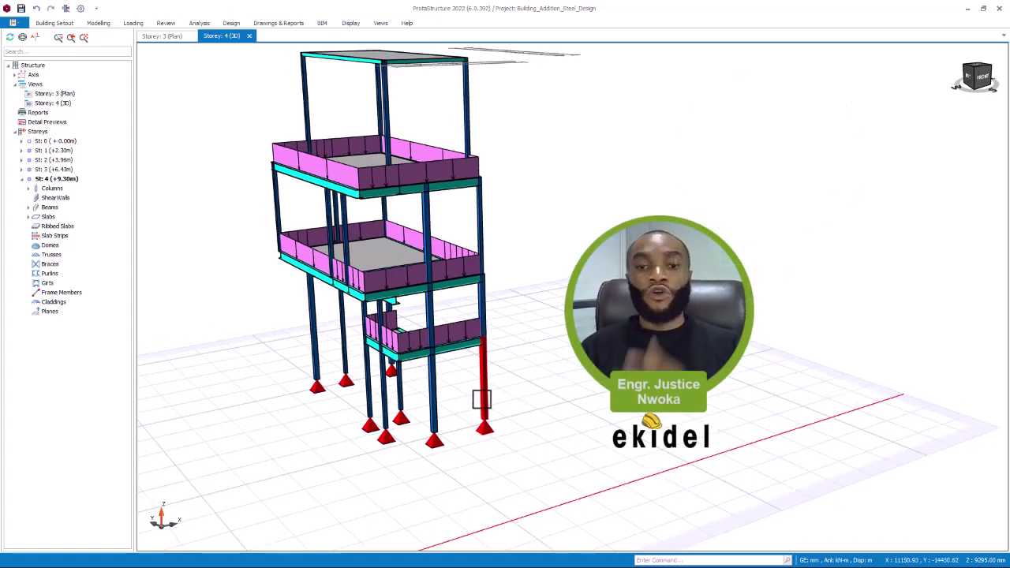
{"action": "mouse_move", "coordinate": [482, 400]}
{"action": "middle_mouse_down"}
{"action": "mouse_move", "coordinate": [482, 386]}
{"action": "mouse_move", "coordinate": [529, 371]}
{"action": "mouse_move", "coordinate": [516, 372]}
{"action": "mouse_move", "coordinate": [521, 355]}
{"action": "mouse_move", "coordinate": [527, 363]}
{"action": "middle_mouse_up"}
{"action": "scroll", "coordinate": [435, 176], "scroll_direction": "up", "scroll_amount": 3}
{"action": "middle_click_drag", "start_coordinate": [417, 265], "coordinate": [413, 198]}
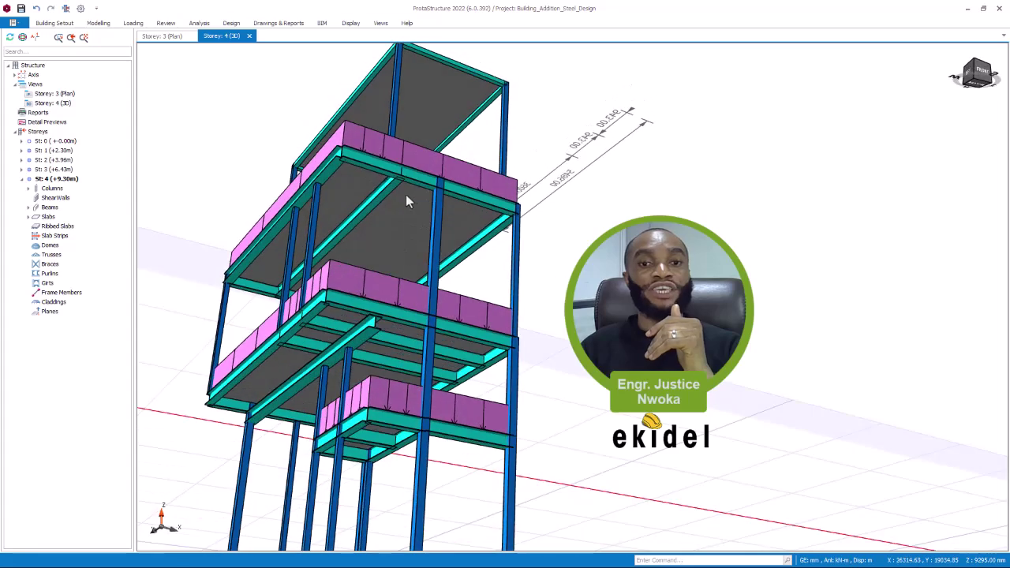
{"action": "right_click", "coordinate": [407, 196]}
{"action": "left_click", "coordinate": [597, 206]}
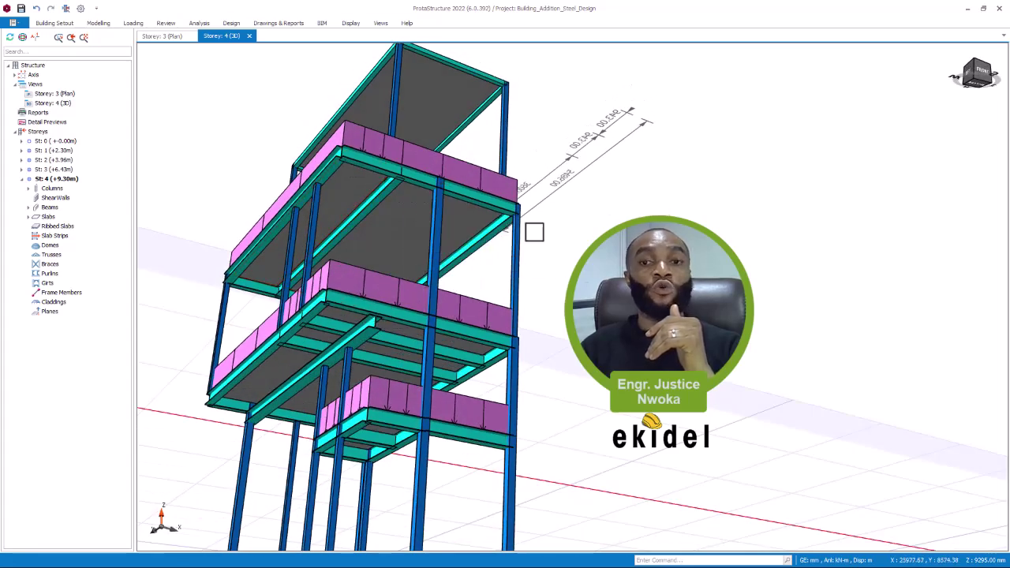
{"action": "scroll", "coordinate": [562, 228], "scroll_direction": "down", "scroll_amount": 3}
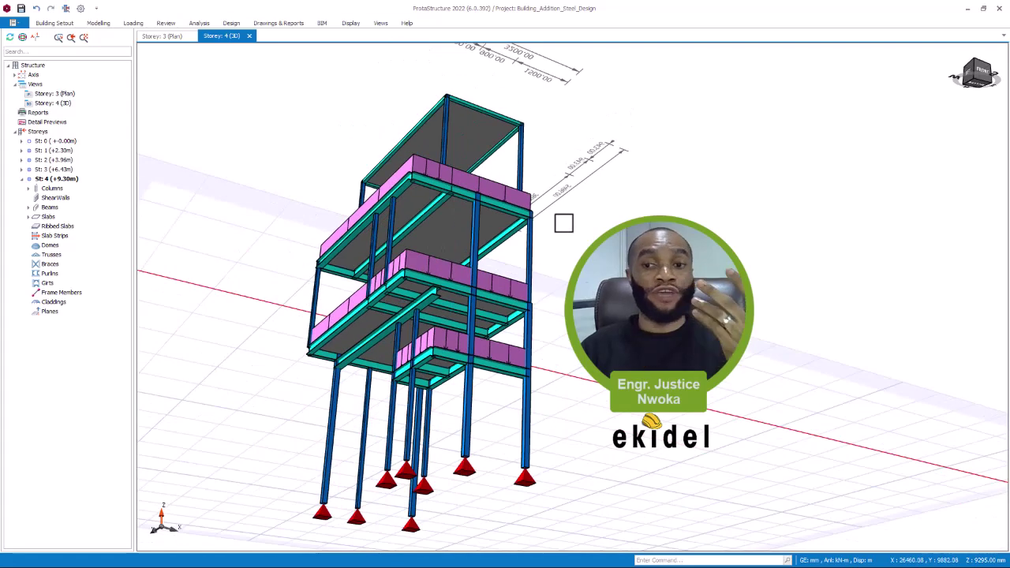
{"action": "middle_click_drag", "start_coordinate": [562, 228], "coordinate": [554, 250]}
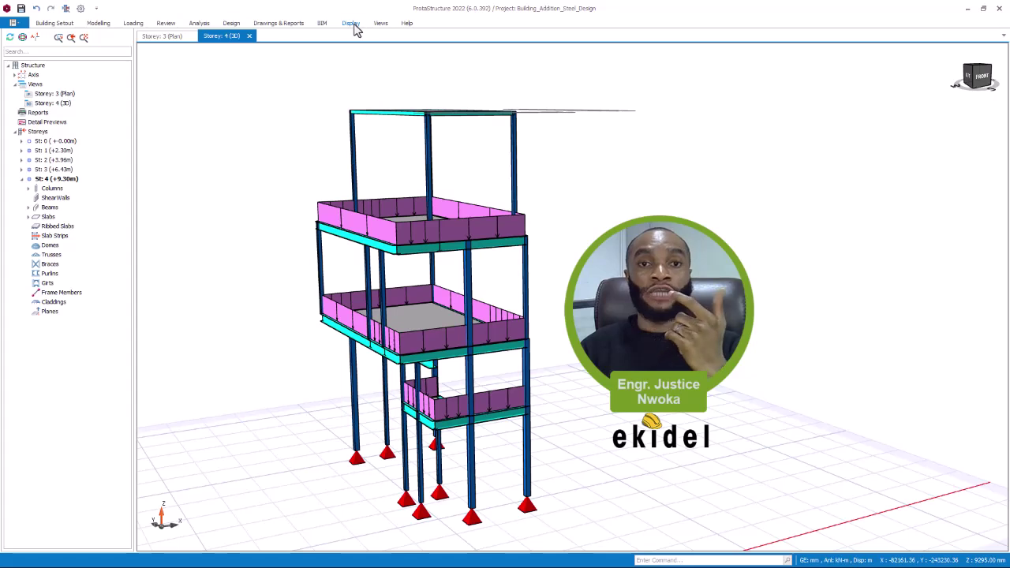
Save the project and recolour the 3D model by Design Status using Visual Interrogation
{"action": "left_click", "coordinate": [22, 8]}
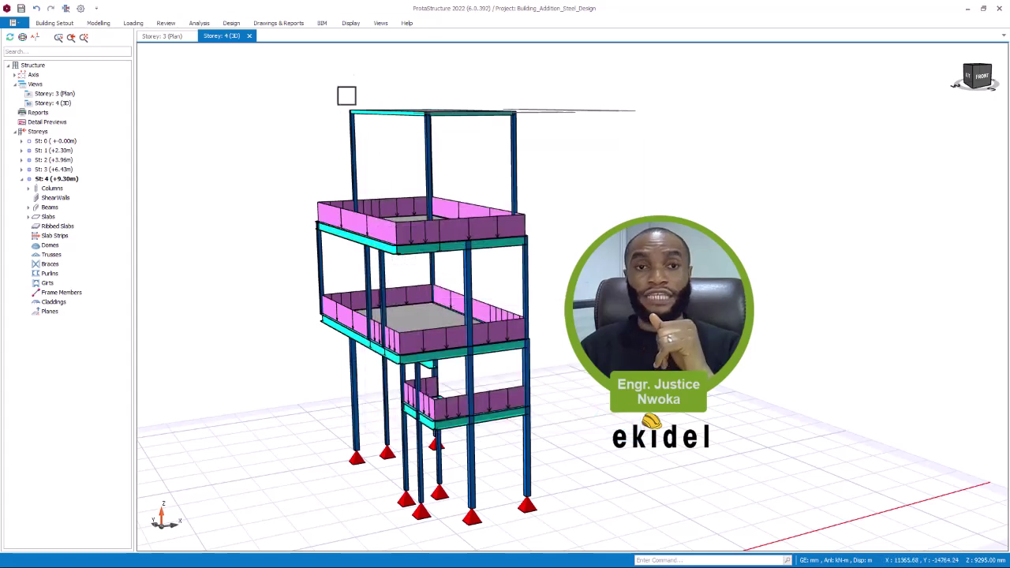
{"action": "left_click", "coordinate": [351, 23]}
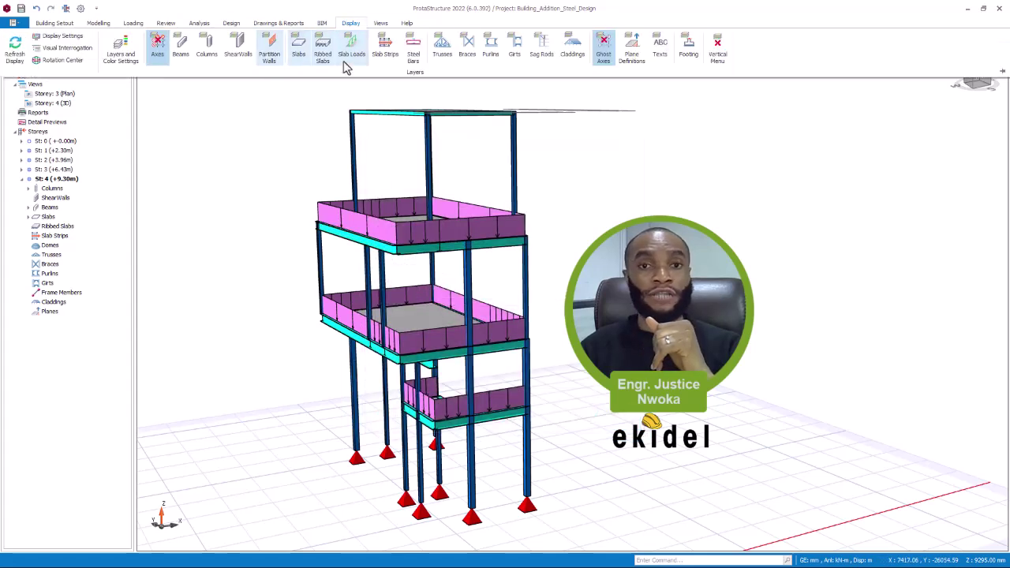
{"action": "left_click", "coordinate": [86, 47]}
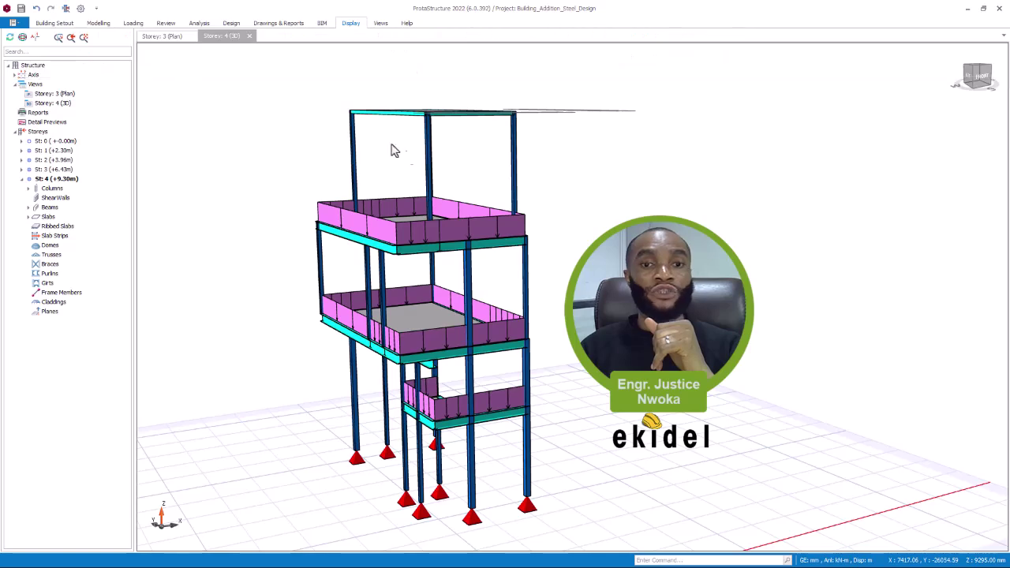
{"action": "scroll", "coordinate": [509, 310], "scroll_direction": "down", "scroll_amount": 3}
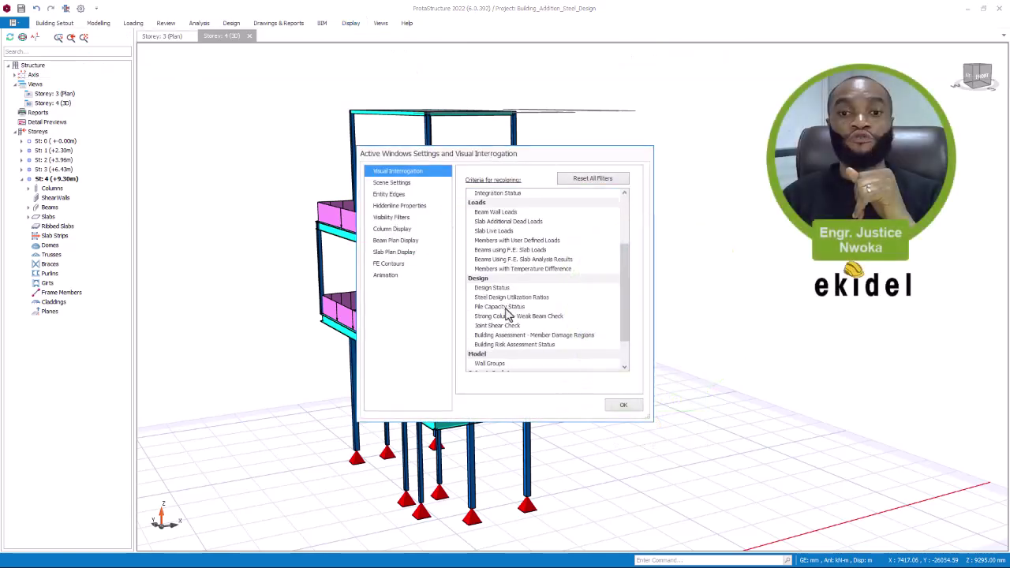
{"action": "left_click", "coordinate": [492, 288]}
{"action": "left_click", "coordinate": [621, 407]}
{"action": "scroll", "coordinate": [431, 268], "scroll_direction": "up", "scroll_amount": 5}
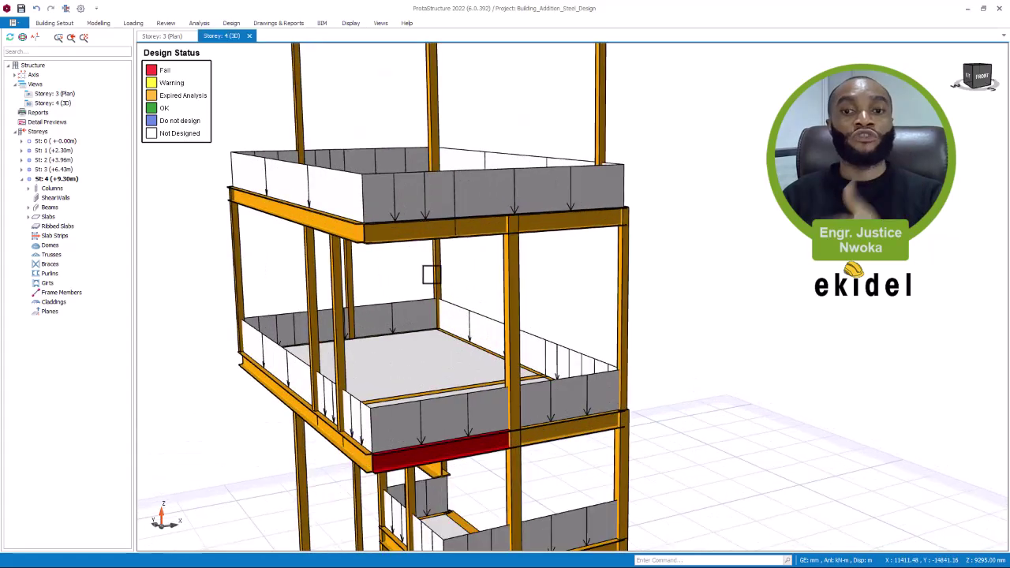
{"action": "scroll", "coordinate": [439, 251], "scroll_direction": "down", "scroll_amount": 3}
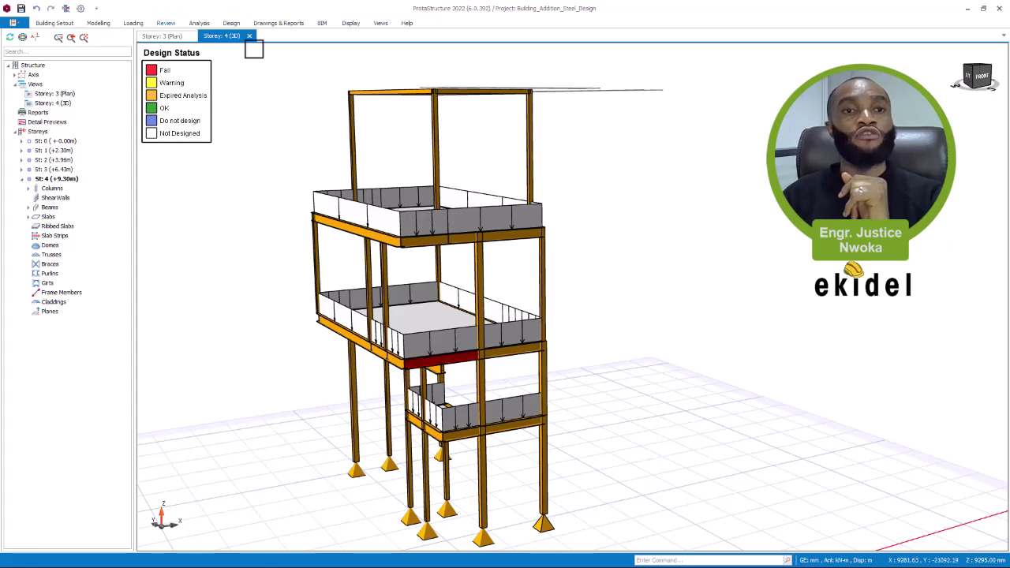
Run the building analysis with Steel Member Design Check enabled as the only batch design option
{"action": "left_click", "coordinate": [199, 23]}
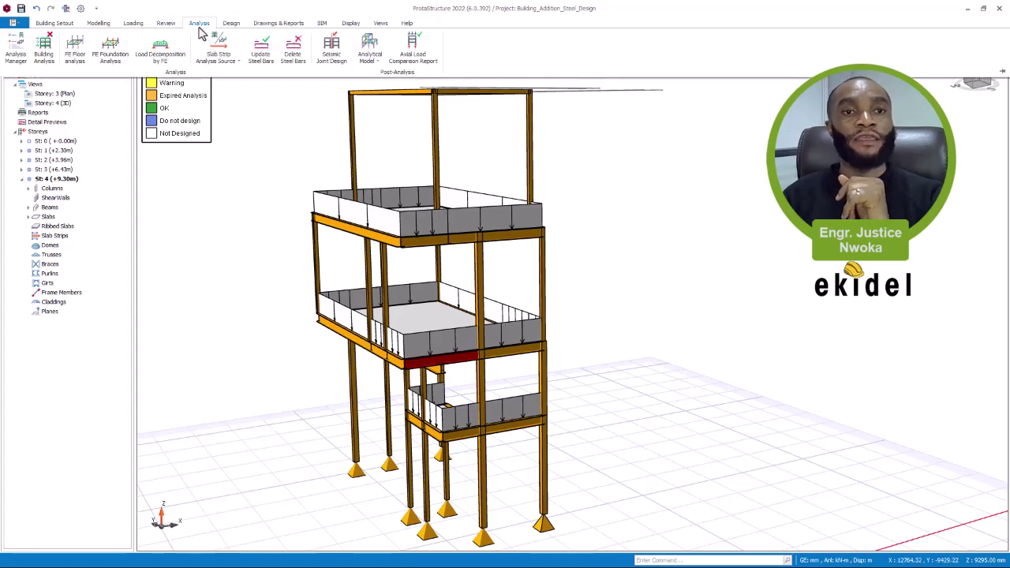
{"action": "left_click", "coordinate": [44, 49]}
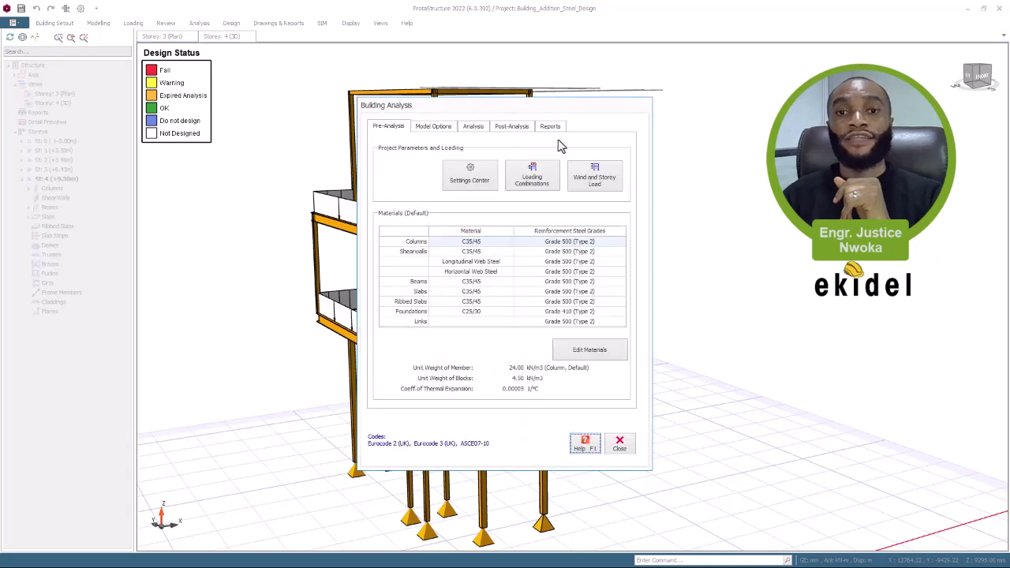
{"action": "left_click", "coordinate": [474, 127]}
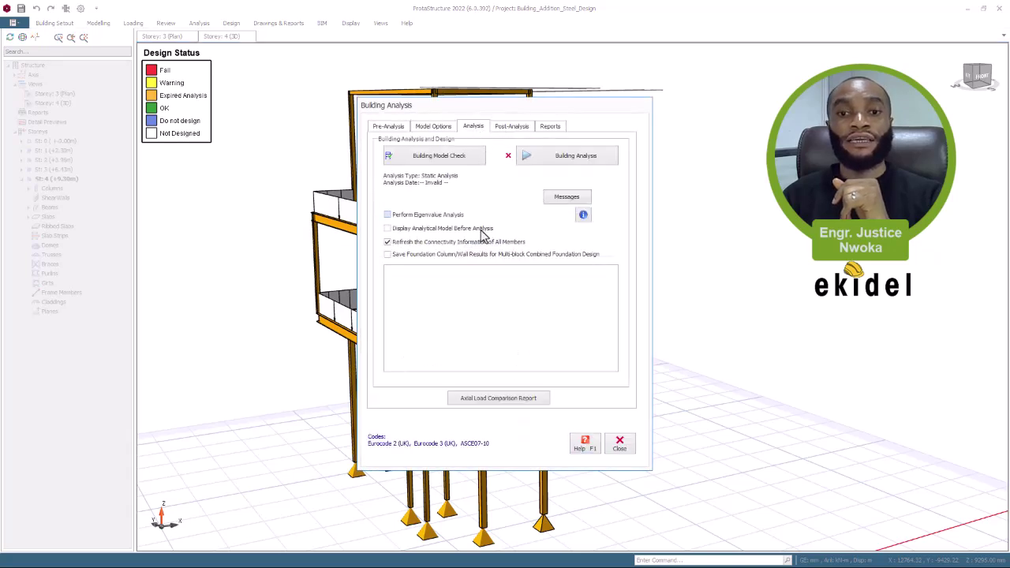
{"action": "left_click", "coordinate": [548, 162]}
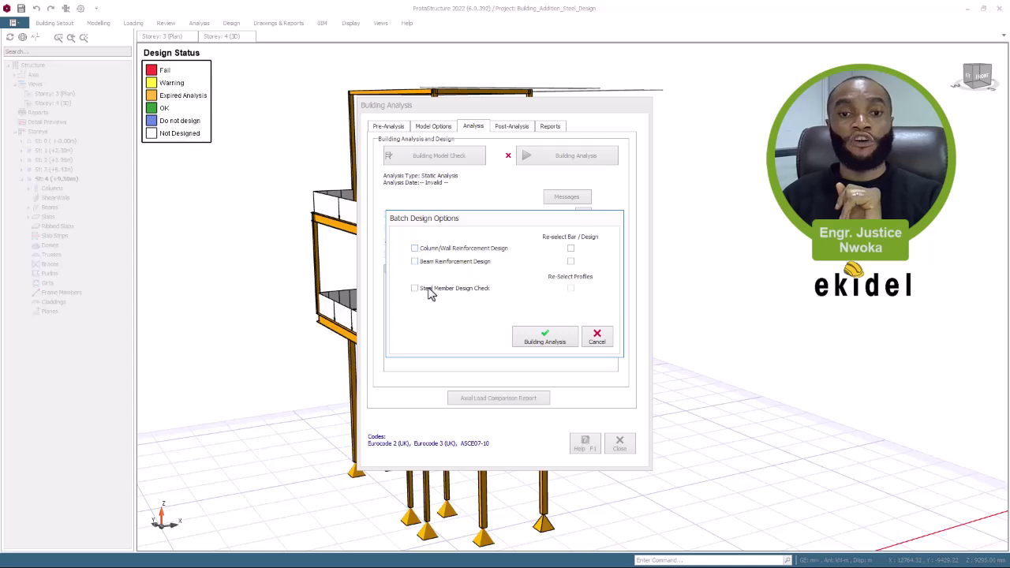
{"action": "left_click", "coordinate": [429, 291]}
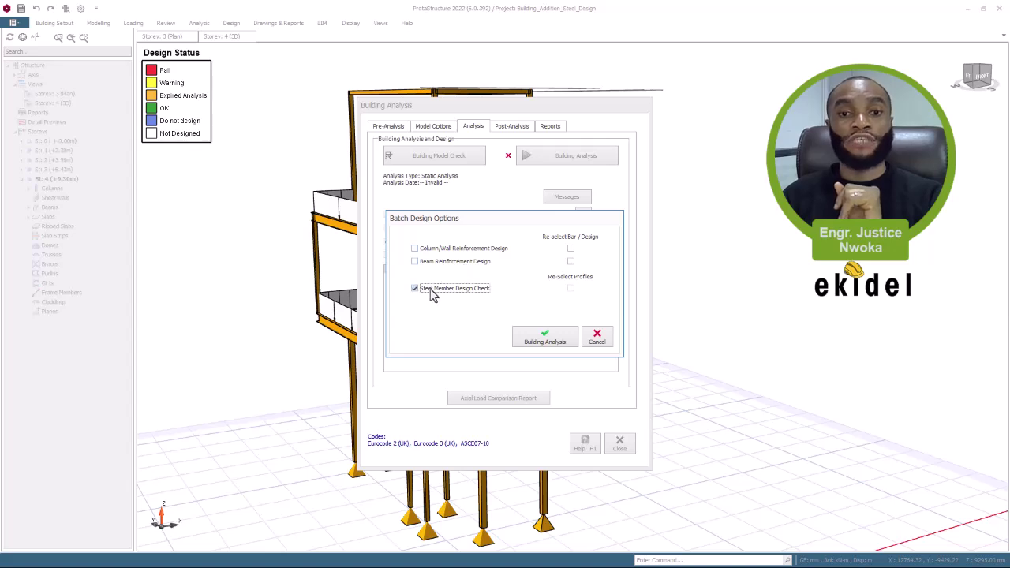
{"action": "left_click", "coordinate": [544, 341]}
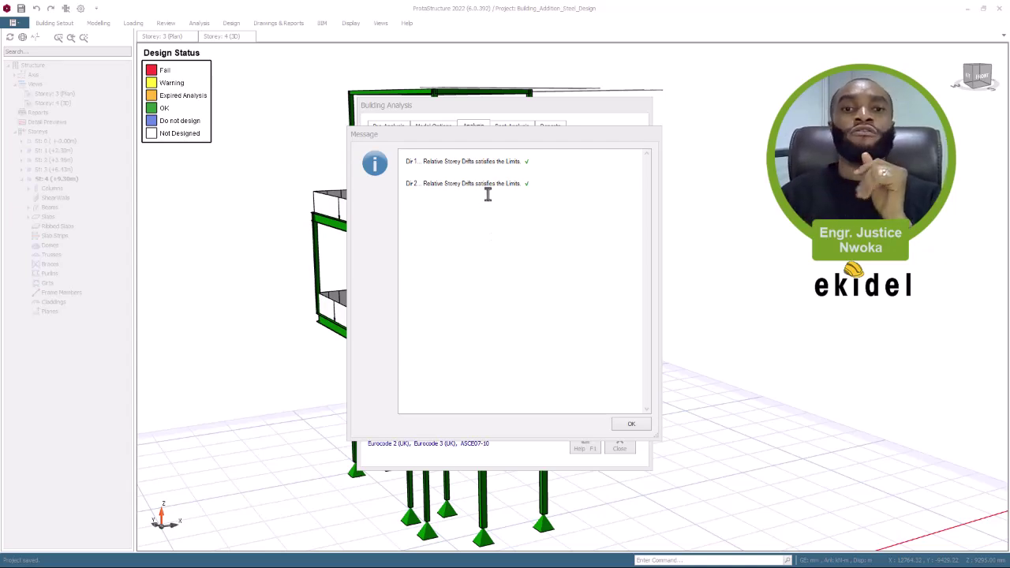
Read and accept the relative storey drift message, and close the Building Analysis dialog
{"action": "left_click", "coordinate": [462, 140]}
{"action": "left_click_drag", "start_coordinate": [462, 140], "coordinate": [395, 104]}
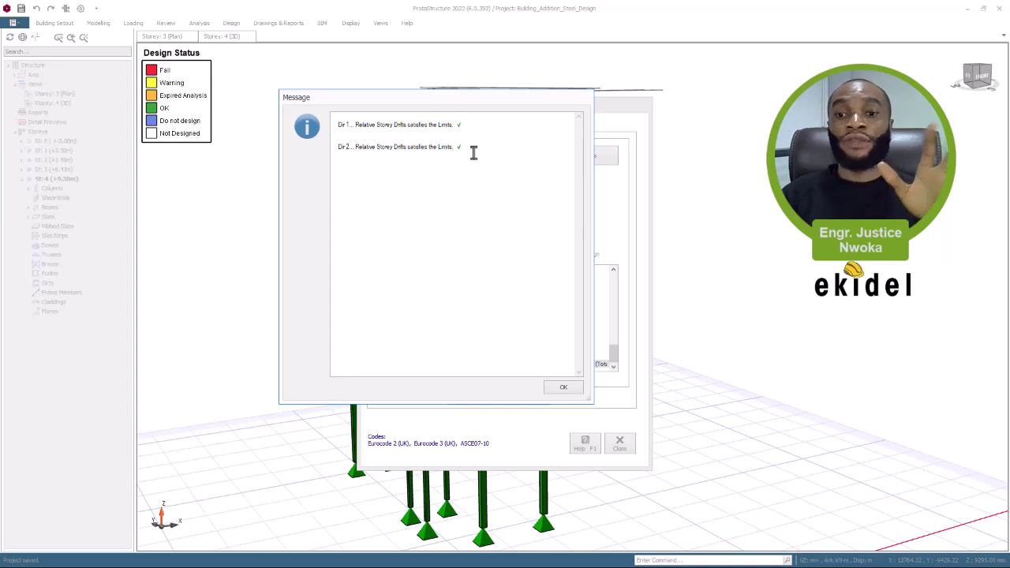
{"action": "left_click", "coordinate": [562, 391]}
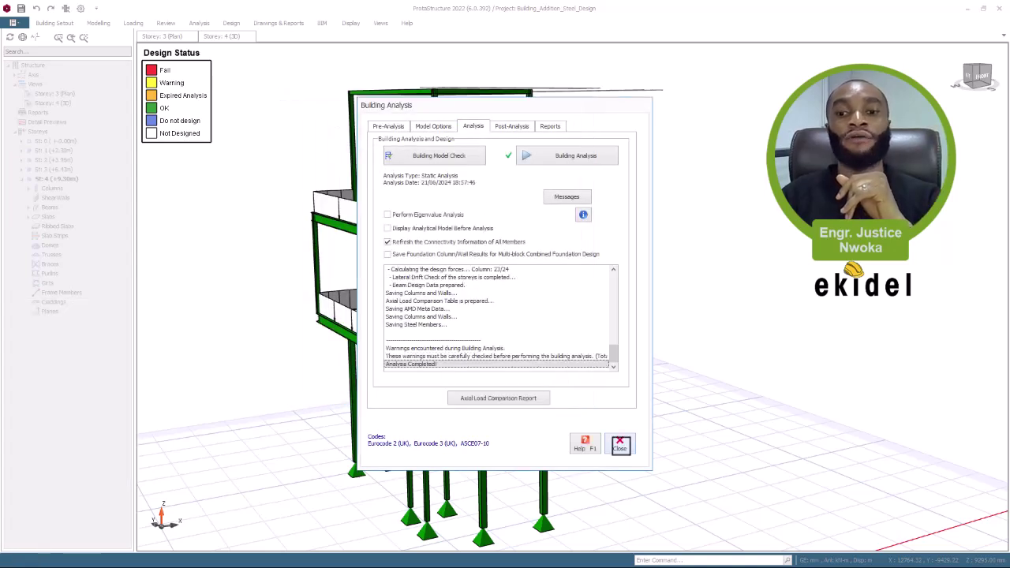
{"action": "left_click", "coordinate": [619, 445]}
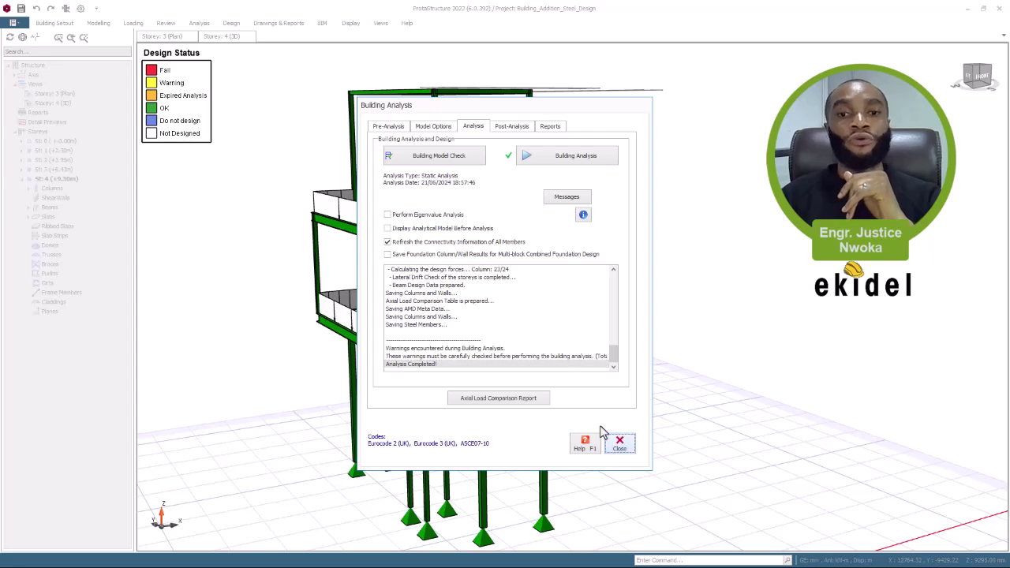
Examine the design status colours of the beams and columns on all storeys from several sides
{"action": "middle_click_drag", "start_coordinate": [514, 287], "coordinate": [422, 248]}
{"action": "scroll", "coordinate": [456, 290], "scroll_direction": "up", "scroll_amount": 3}
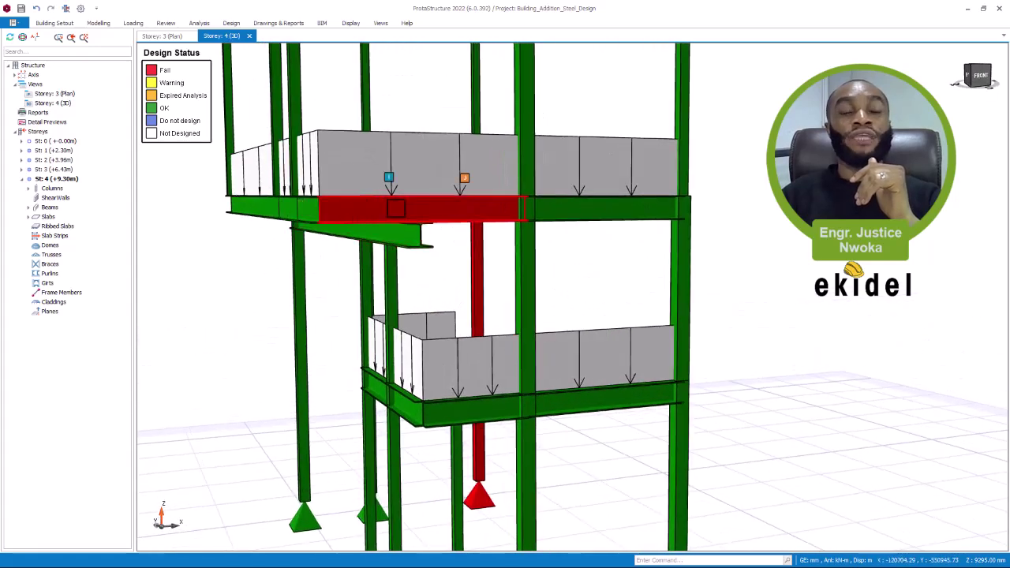
{"action": "mouse_move", "coordinate": [404, 201]}
{"action": "middle_mouse_down"}
{"action": "mouse_move", "coordinate": [415, 202]}
{"action": "mouse_move", "coordinate": [402, 207]}
{"action": "mouse_move", "coordinate": [416, 399]}
{"action": "middle_mouse_up"}
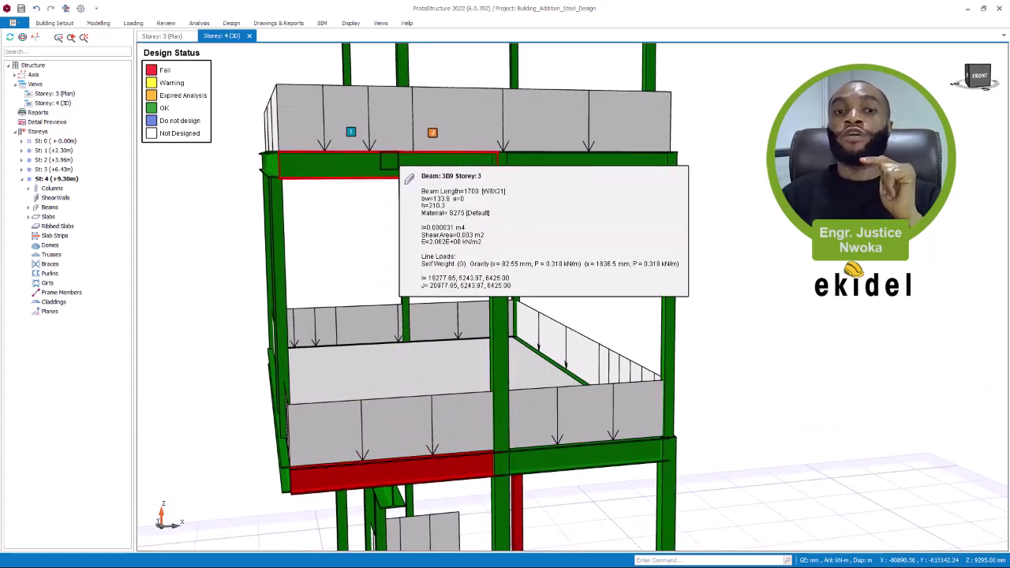
{"action": "mouse_move", "coordinate": [417, 227]}
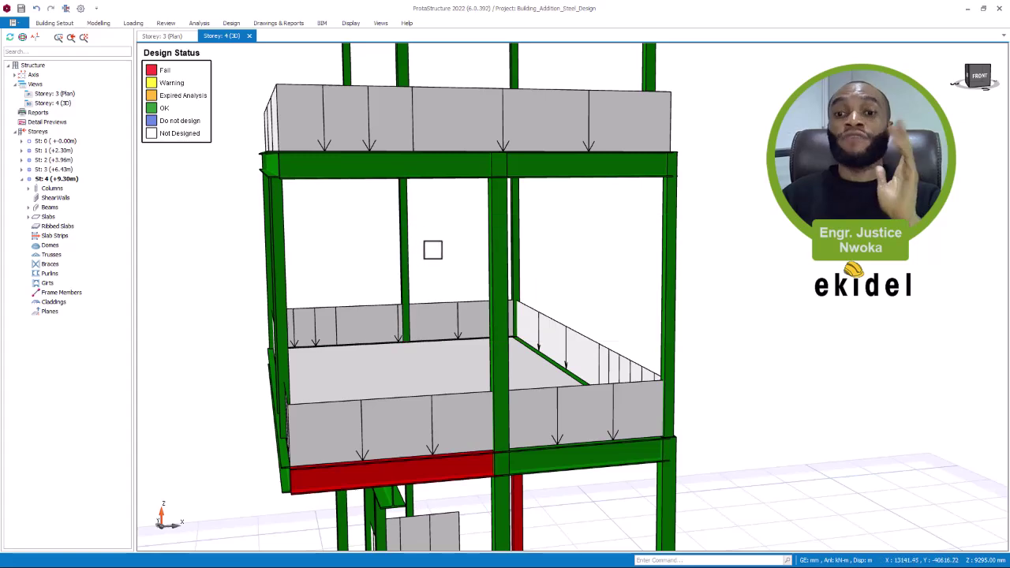
{"action": "middle_click_drag", "start_coordinate": [448, 230], "coordinate": [439, 205]}
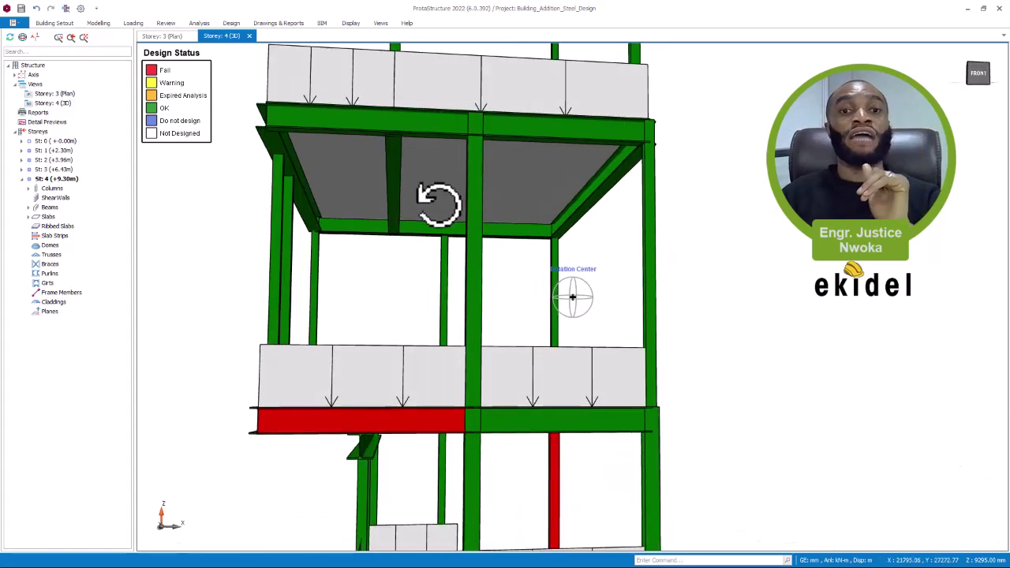
{"action": "scroll", "coordinate": [462, 261], "scroll_direction": "down", "scroll_amount": 3}
{"action": "middle_click_drag", "start_coordinate": [575, 368], "coordinate": [524, 381]}
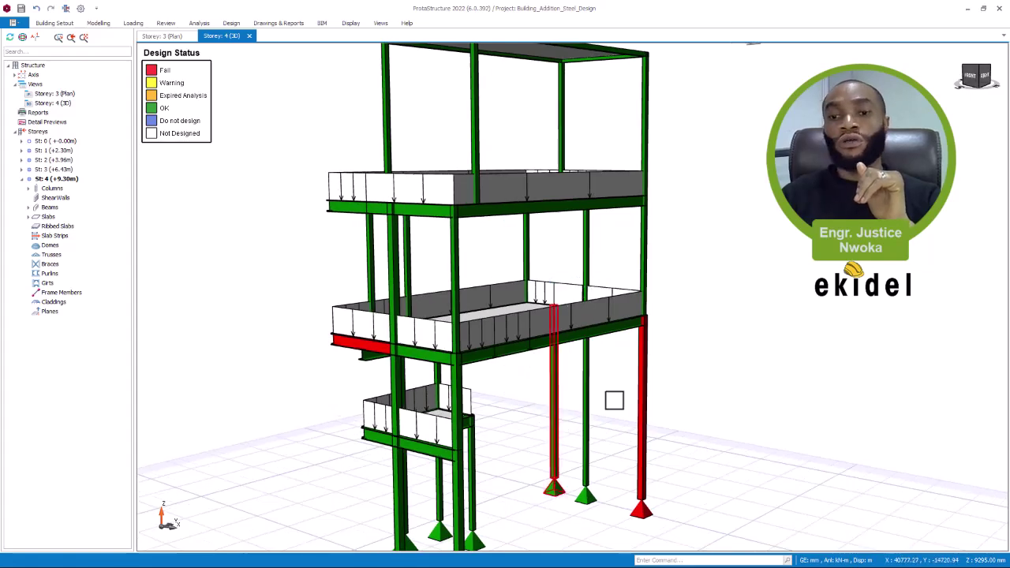
{"action": "middle_click_drag", "start_coordinate": [643, 373], "coordinate": [506, 354]}
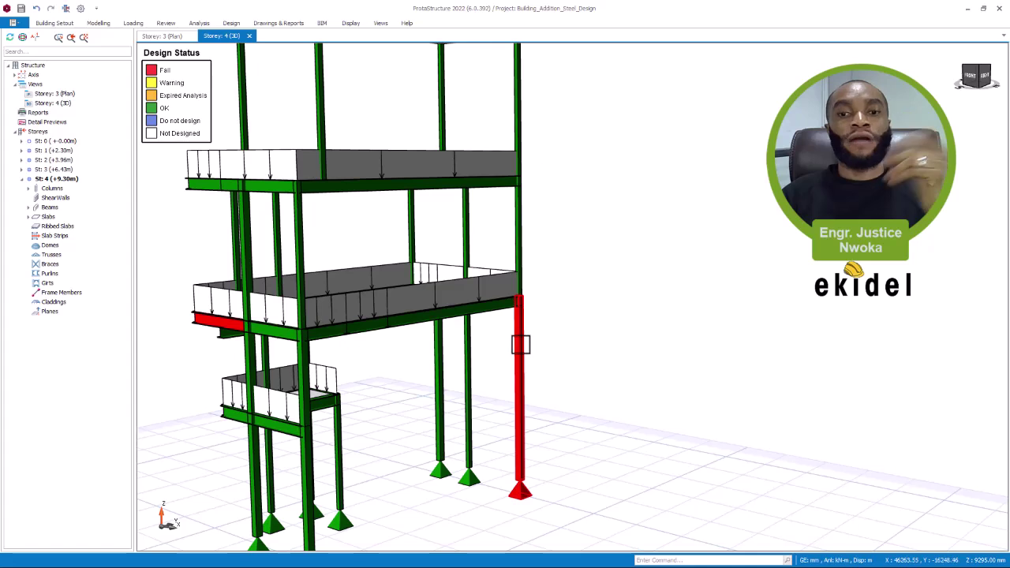
Open the steel member design results for the failing base column on storey 2
{"action": "left_click", "coordinate": [521, 346]}
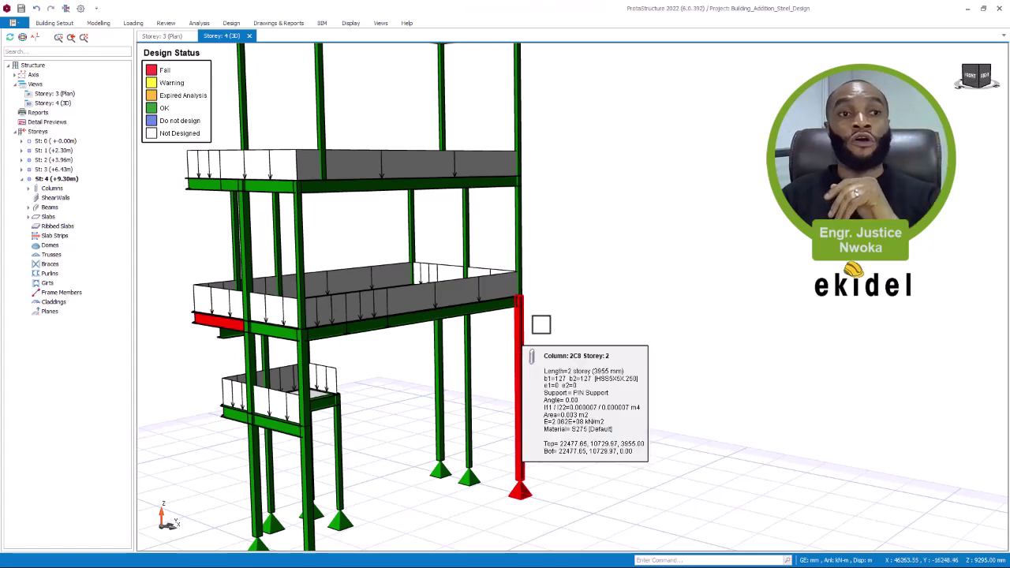
{"action": "right_click", "coordinate": [561, 235]}
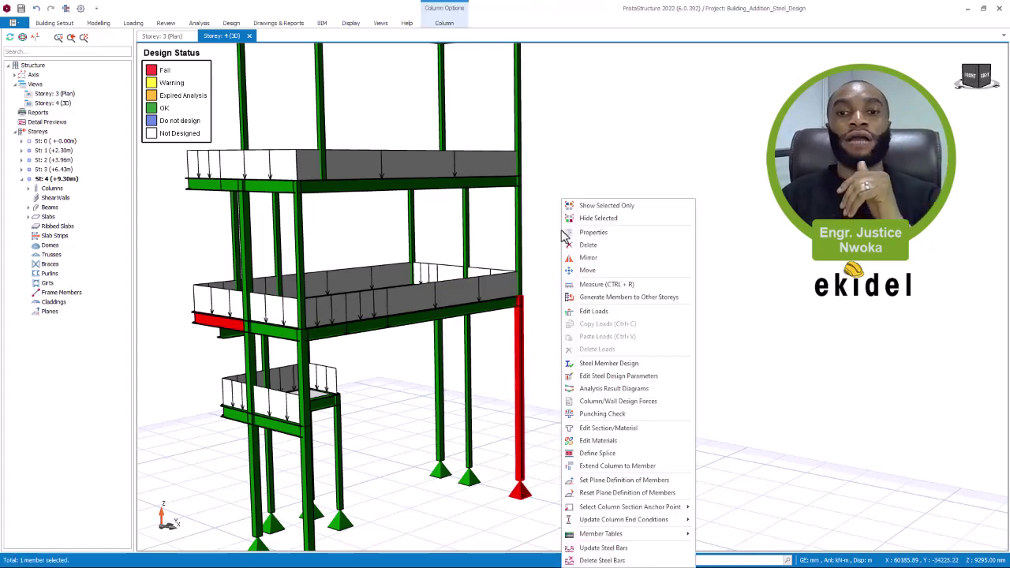
{"action": "left_click", "coordinate": [614, 364]}
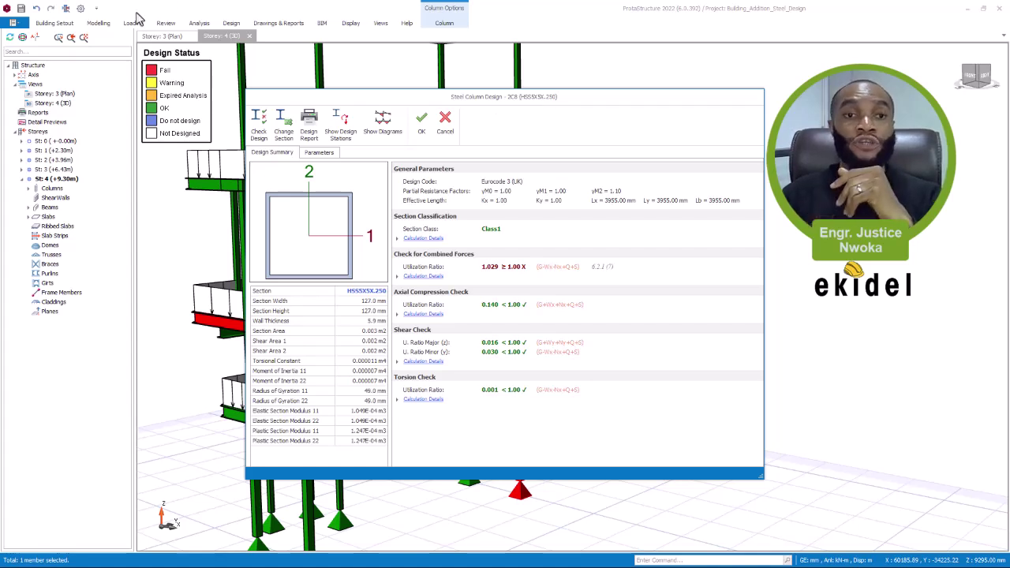
Change the column's section to HSS5X5X.313 from the AISCM database and accept the updated design
{"action": "left_click", "coordinate": [283, 130]}
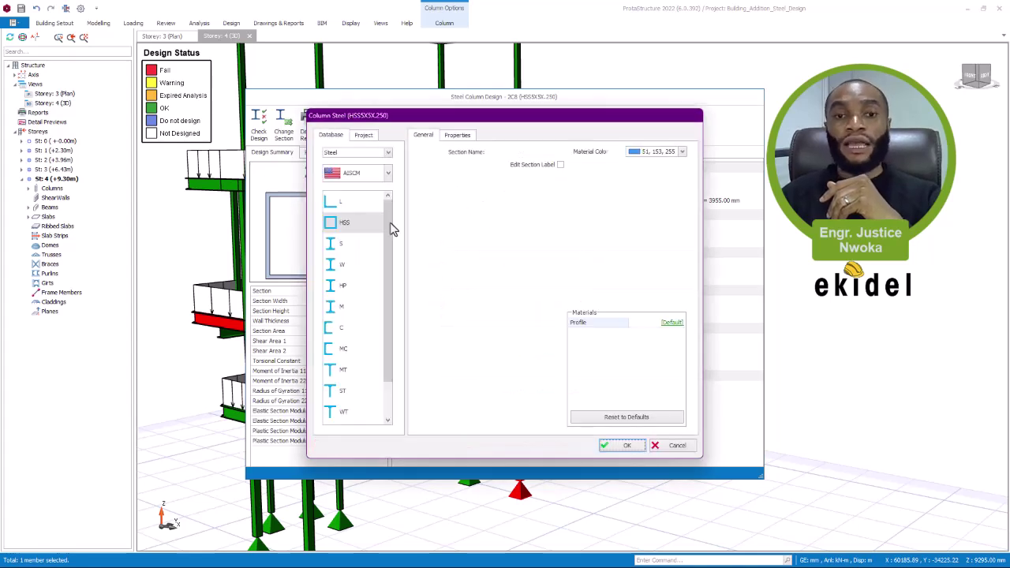
{"action": "left_click", "coordinate": [353, 226]}
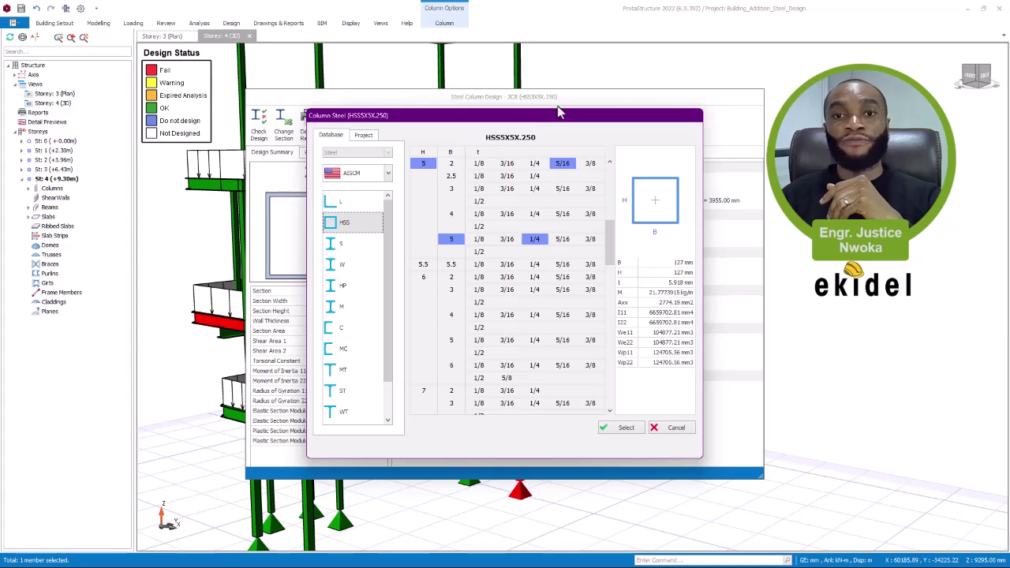
{"action": "left_click", "coordinate": [565, 240]}
{"action": "left_click", "coordinate": [629, 430]}
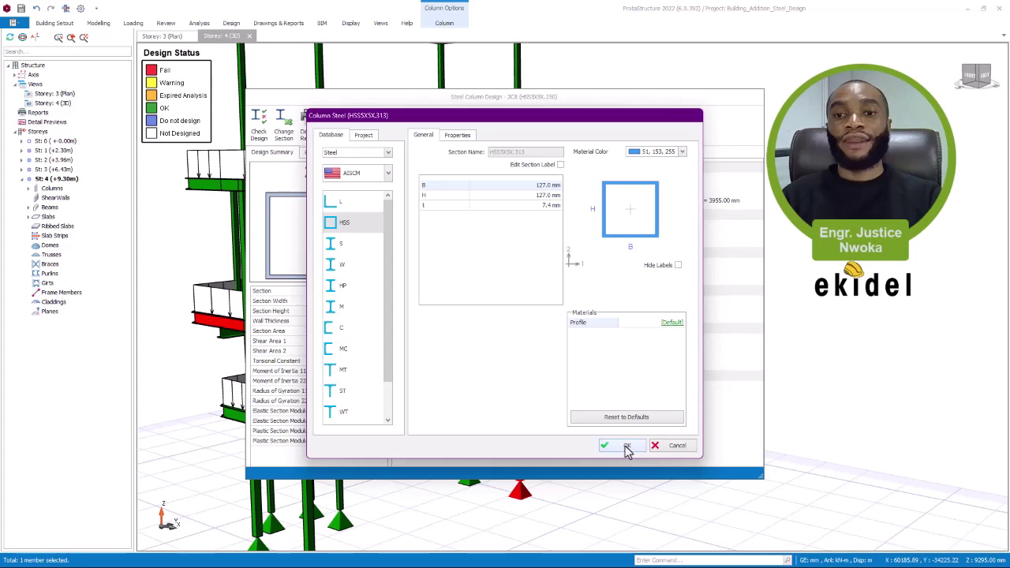
{"action": "left_click", "coordinate": [627, 446]}
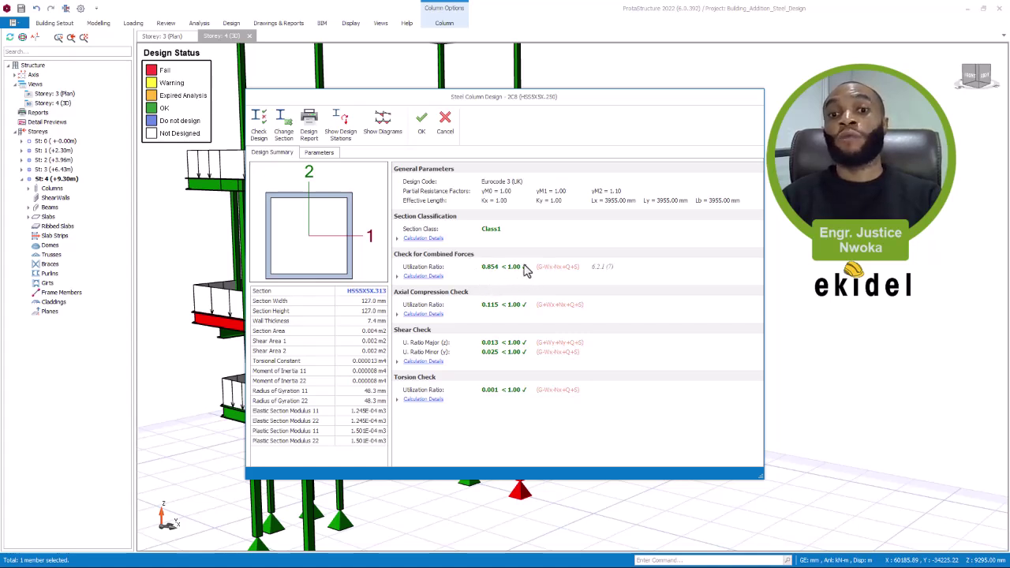
{"action": "left_click", "coordinate": [422, 126]}
Refresh the Design Status colours in the 3D model and inspect the resized base column
{"action": "scroll", "coordinate": [573, 210], "scroll_direction": "down", "scroll_amount": 2}
{"action": "middle_click_drag", "start_coordinate": [573, 210], "coordinate": [513, 221]}
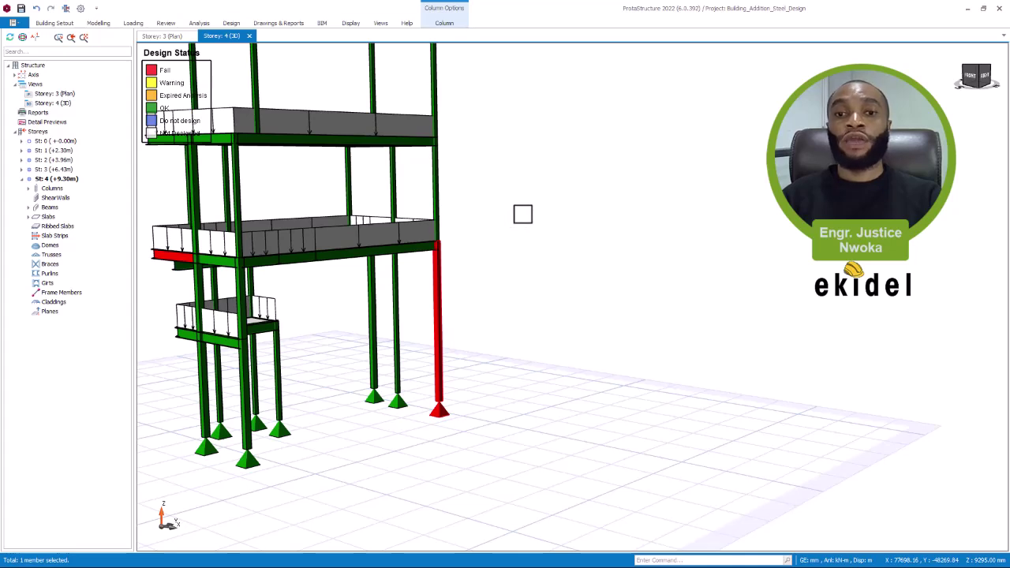
{"action": "right_click", "coordinate": [522, 214]}
{"action": "left_click", "coordinate": [573, 263]}
{"action": "middle_click_drag", "start_coordinate": [434, 305], "coordinate": [494, 304]}
{"action": "scroll", "coordinate": [494, 305], "scroll_direction": "up", "scroll_amount": 2}
{"action": "scroll", "coordinate": [509, 312], "scroll_direction": "up", "scroll_amount": 2}
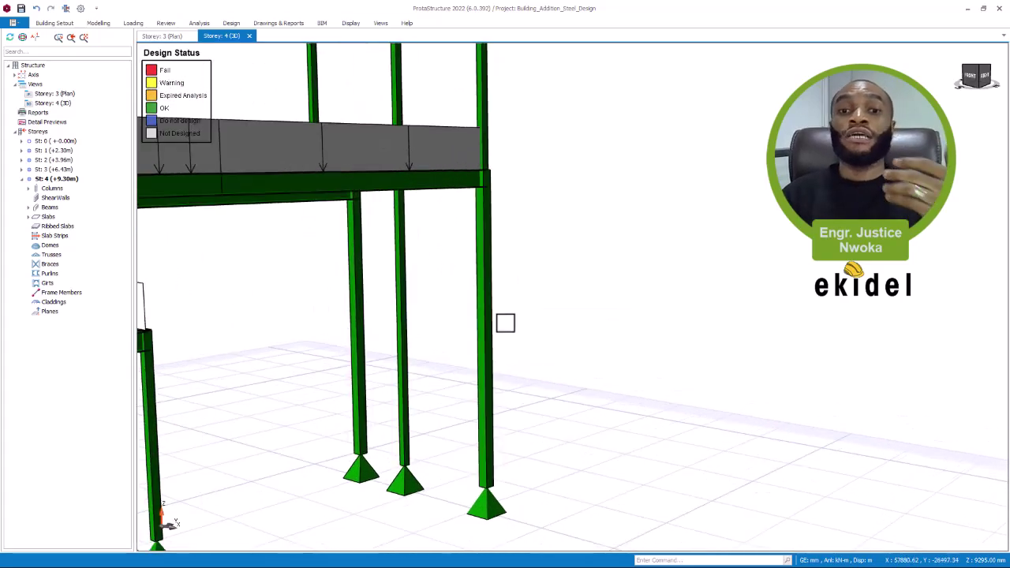
Open the steel member design of the failing storey 2 cantilever beam and enlarge the dialog to read its deflection check
{"action": "scroll", "coordinate": [509, 284], "scroll_direction": "down", "scroll_amount": 2}
{"action": "mouse_move", "coordinate": [512, 279]}
{"action": "middle_mouse_down", "text": "shift"}
{"action": "mouse_move", "coordinate": [496, 281]}
{"action": "mouse_move", "coordinate": [508, 281]}
{"action": "middle_mouse_up", "text": "shift"}
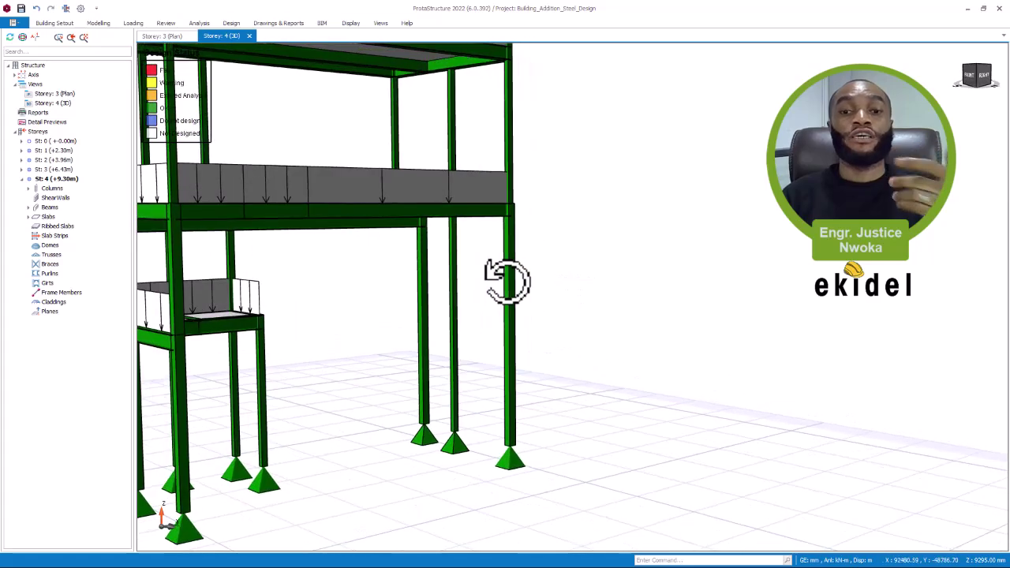
{"action": "scroll", "coordinate": [521, 280], "scroll_direction": "up", "scroll_amount": 2}
{"action": "scroll", "coordinate": [484, 248], "scroll_direction": "down", "scroll_amount": 2}
{"action": "middle_click_drag", "start_coordinate": [484, 247], "coordinate": [411, 259], "text": "shift"}
{"action": "scroll", "coordinate": [429, 201], "scroll_direction": "up", "scroll_amount": 4}
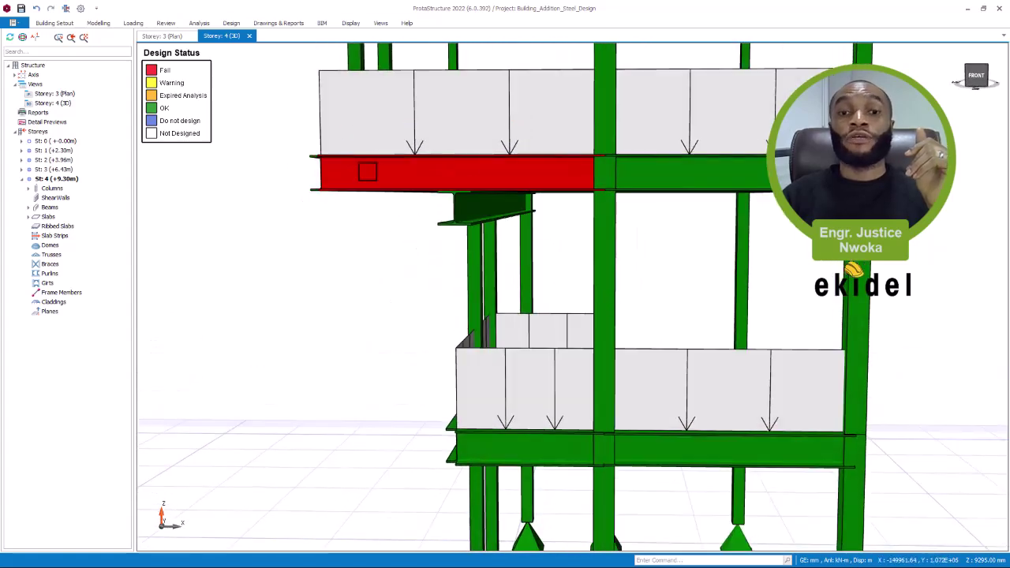
{"action": "mouse_move", "coordinate": [366, 172]}
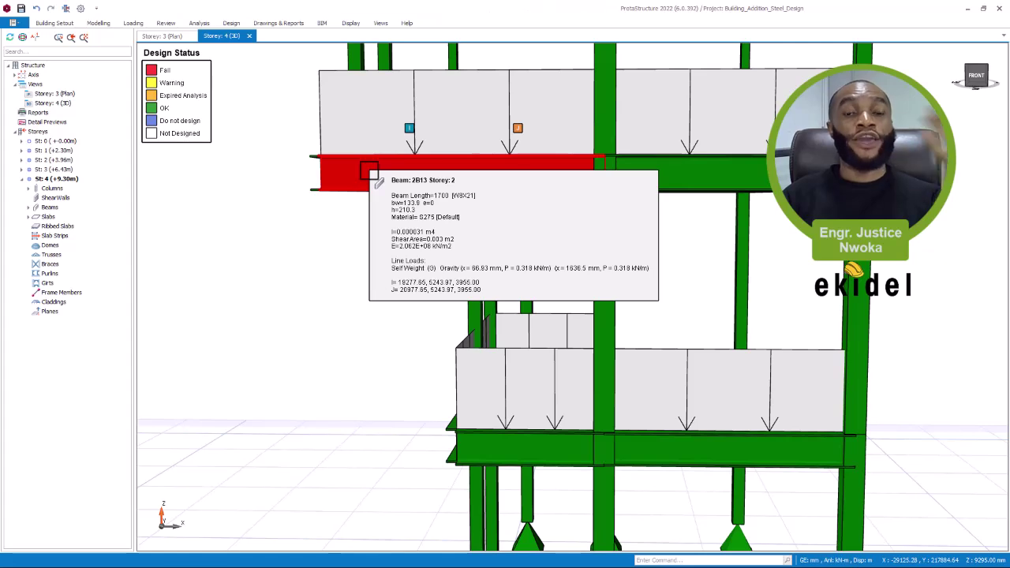
{"action": "left_click", "coordinate": [367, 169]}
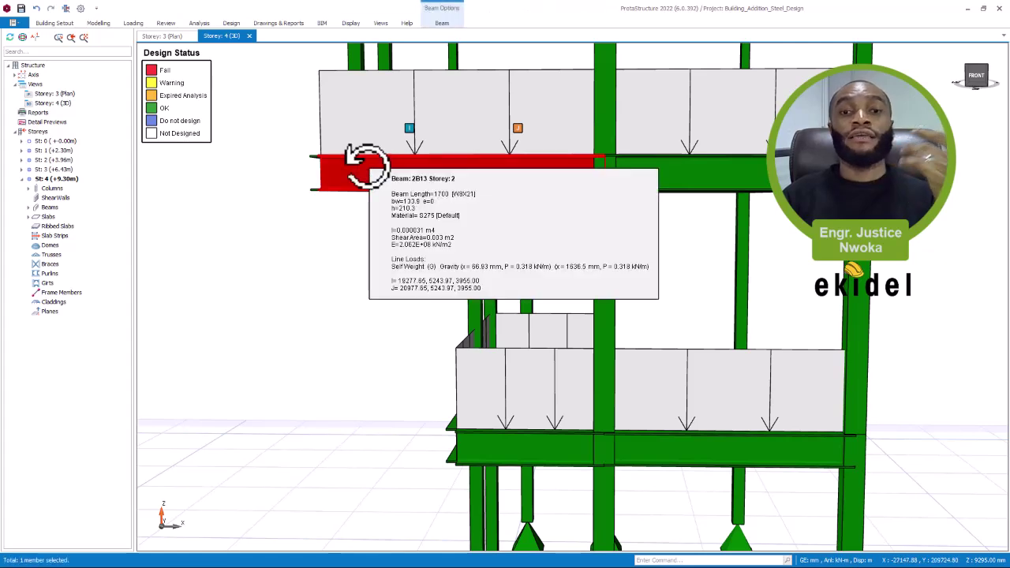
{"action": "right_click", "coordinate": [367, 161]}
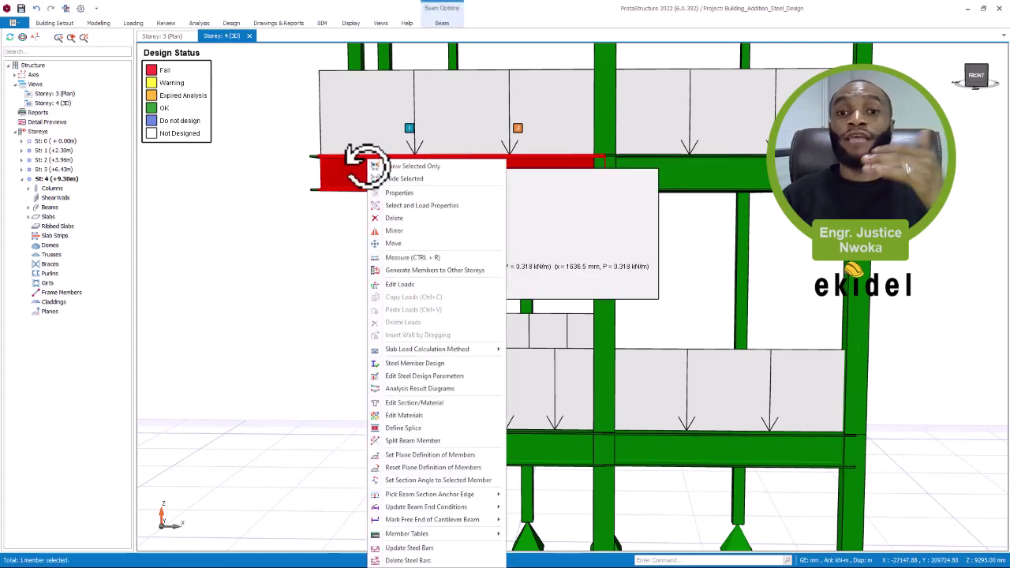
{"action": "left_click", "coordinate": [420, 364]}
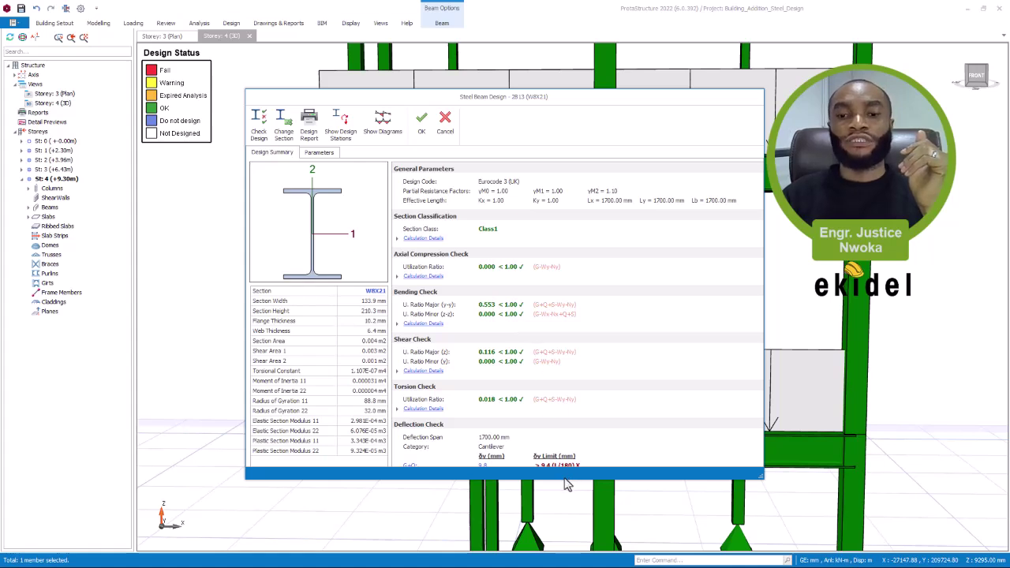
{"action": "left_click_drag", "start_coordinate": [563, 481], "coordinate": [563, 527]}
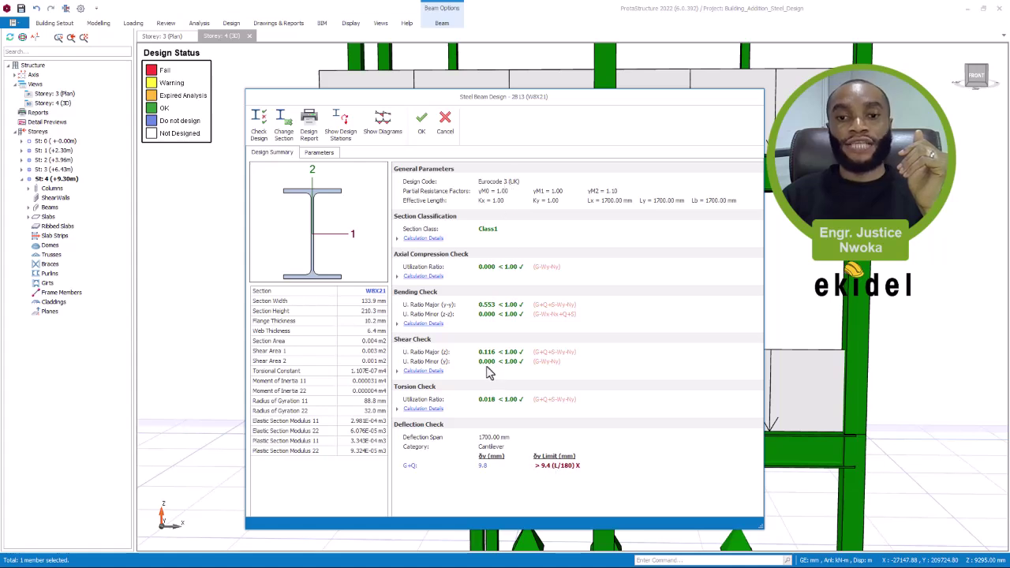
Try a W16X100 section on the cantilever beam, review its design checks, and discard the change
{"action": "left_click", "coordinate": [286, 126]}
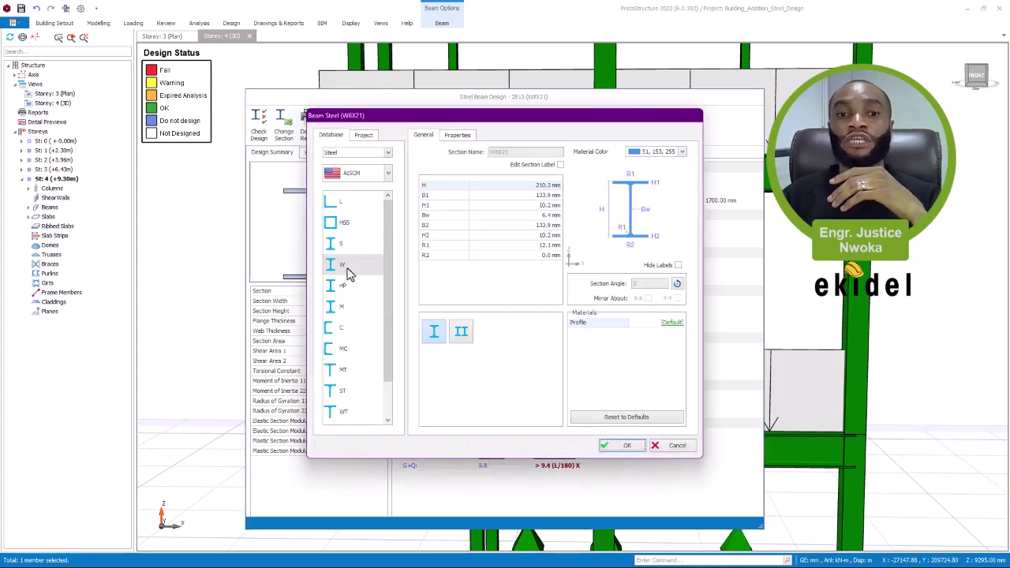
{"action": "left_click", "coordinate": [351, 272]}
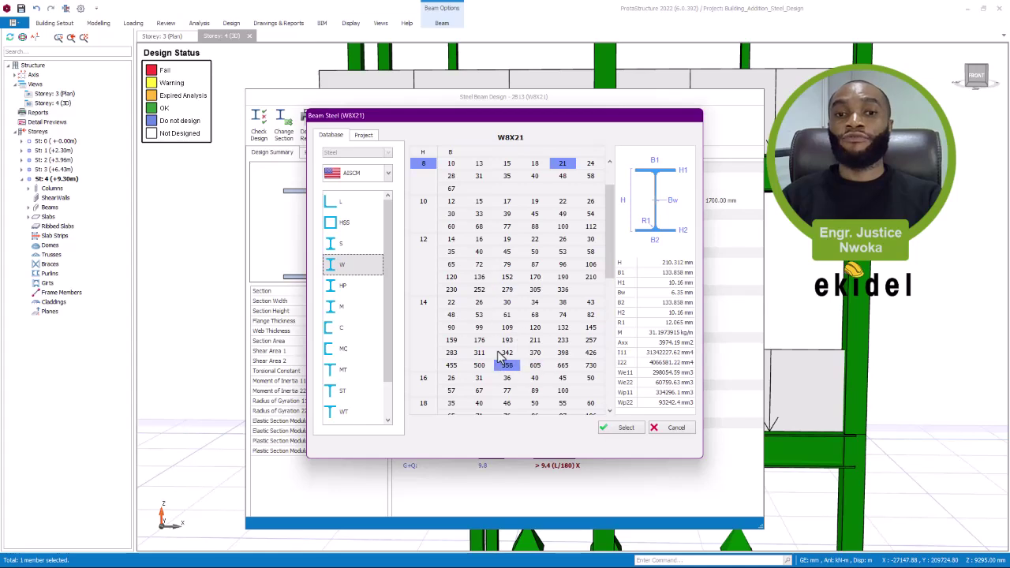
{"action": "left_click", "coordinate": [426, 379]}
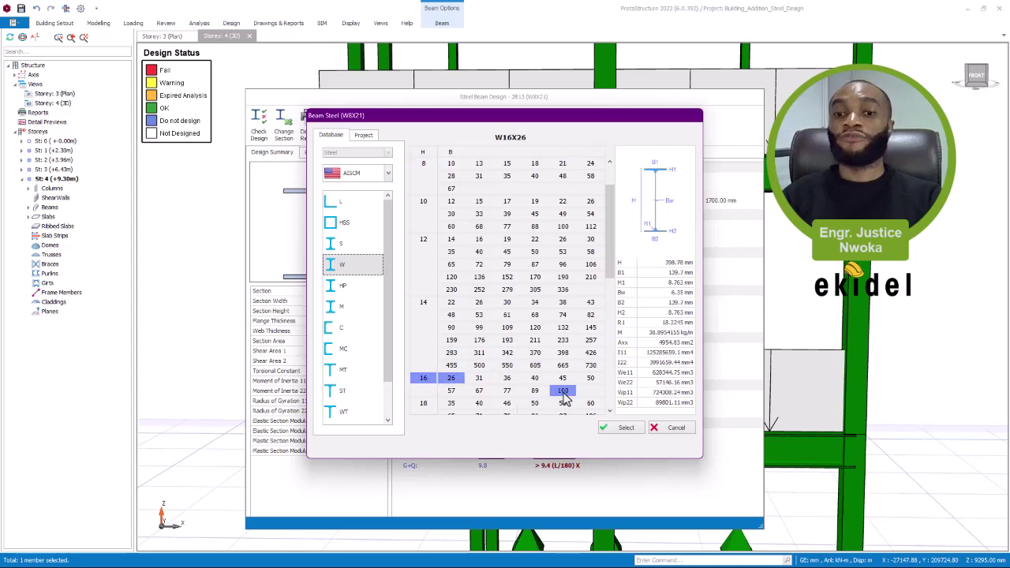
{"action": "left_click", "coordinate": [564, 392]}
{"action": "left_click", "coordinate": [608, 433]}
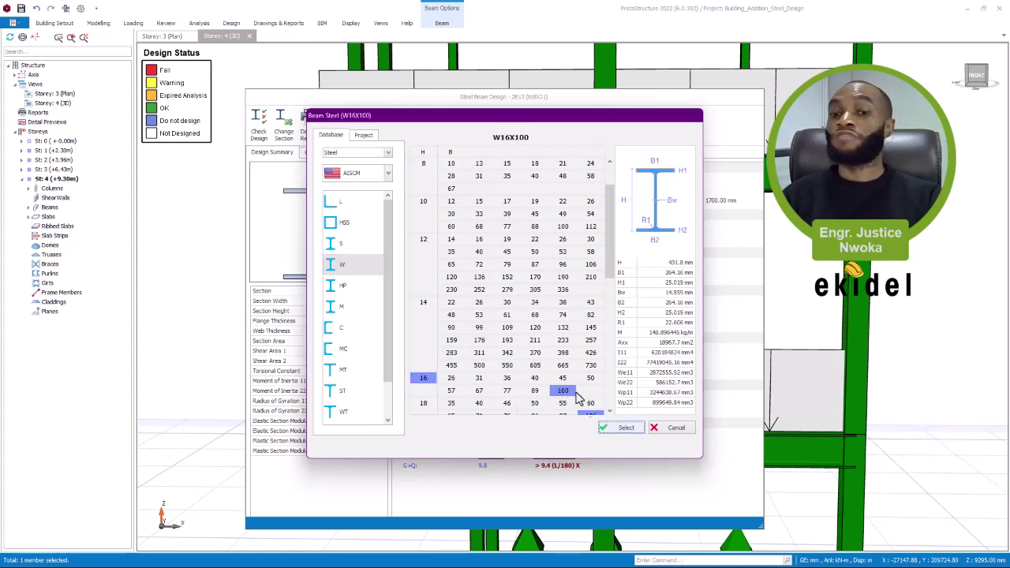
{"action": "left_click", "coordinate": [622, 446]}
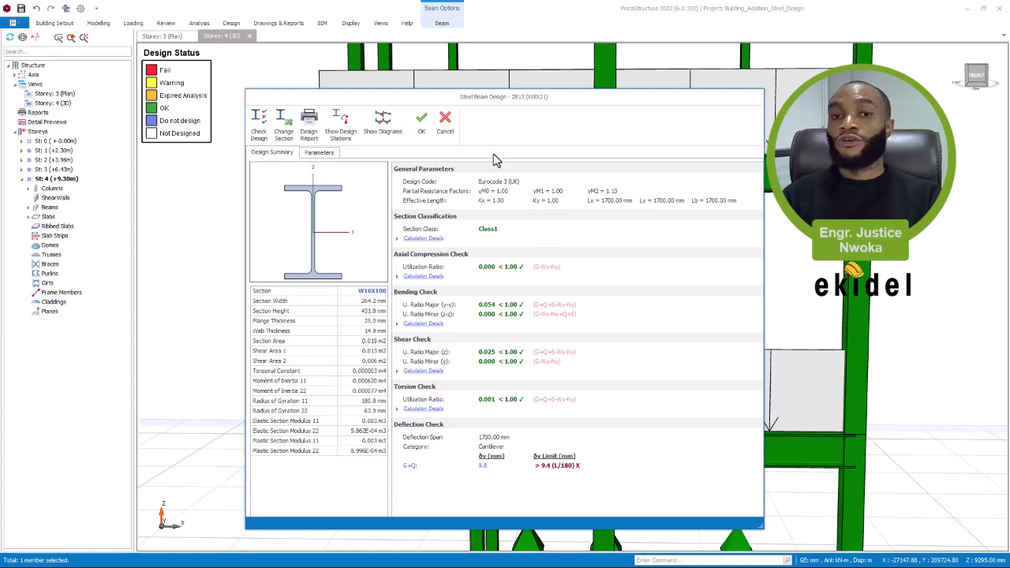
{"action": "left_click", "coordinate": [447, 129]}
Examine the failing cantilever beam and the framing around it from below, from the front and at an angle
{"action": "scroll", "coordinate": [409, 237], "scroll_direction": "down", "scroll_amount": 3}
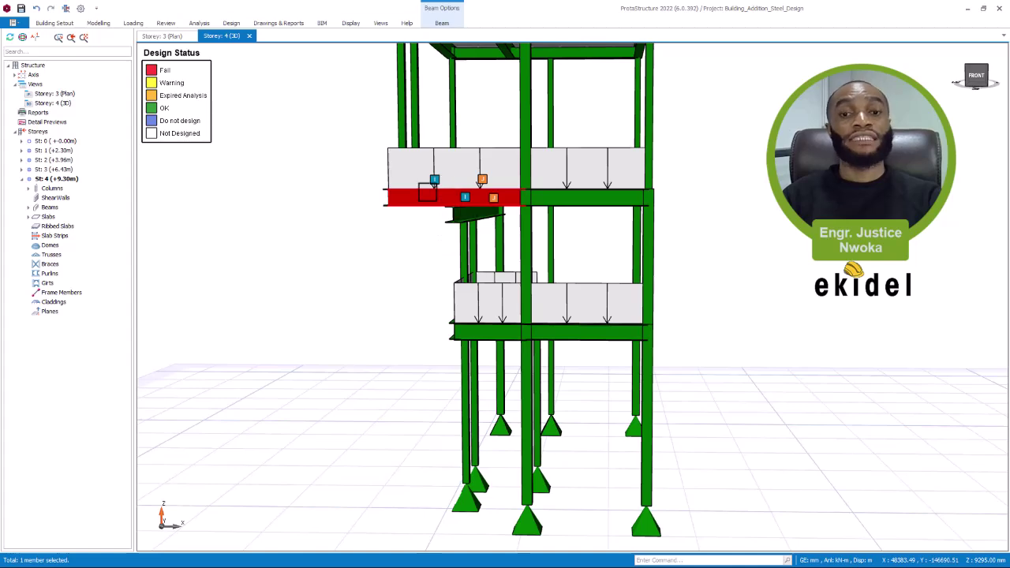
{"action": "middle_click_drag", "start_coordinate": [428, 215], "coordinate": [435, 193]}
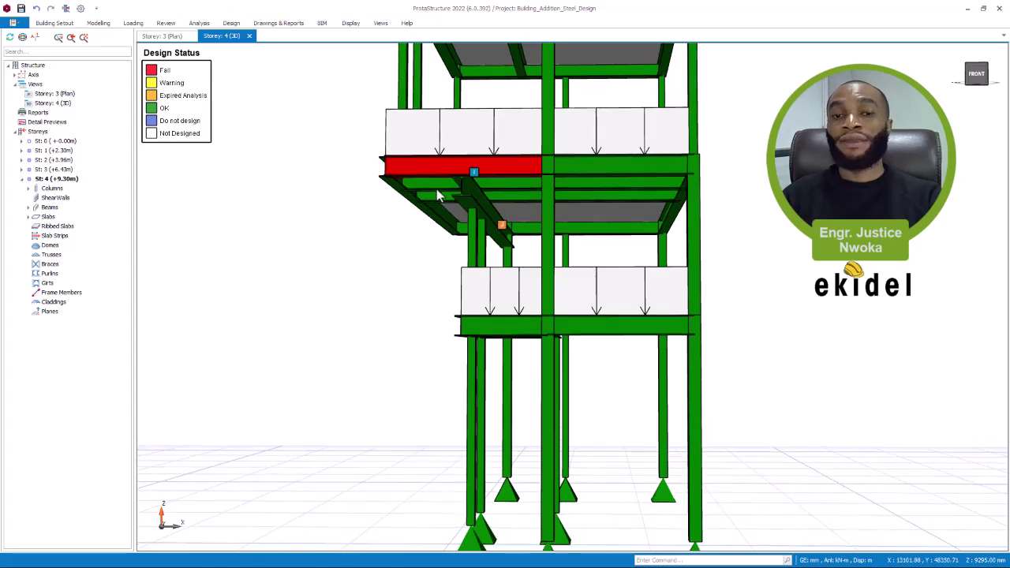
{"action": "right_click", "coordinate": [435, 189]}
{"action": "left_click", "coordinate": [339, 138]}
{"action": "middle_click_drag", "start_coordinate": [338, 137], "coordinate": [352, 131]}
{"action": "scroll", "coordinate": [482, 154], "scroll_direction": "up", "scroll_amount": 3}
{"action": "scroll", "coordinate": [590, 154], "scroll_direction": "up", "scroll_amount": 2}
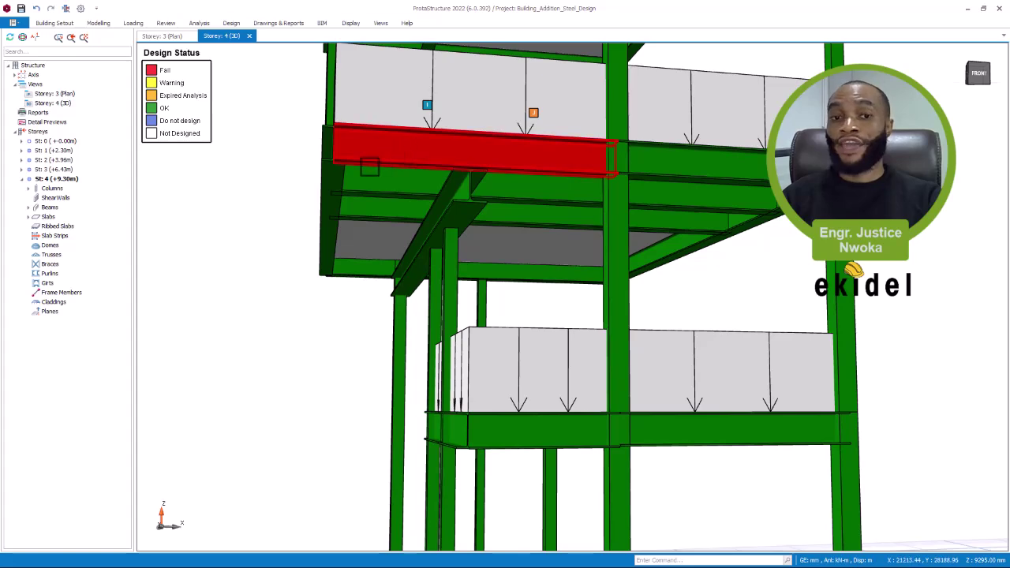
{"action": "scroll", "coordinate": [371, 167], "scroll_direction": "down", "scroll_amount": 5}
{"action": "middle_click_drag", "start_coordinate": [372, 167], "coordinate": [412, 227]}
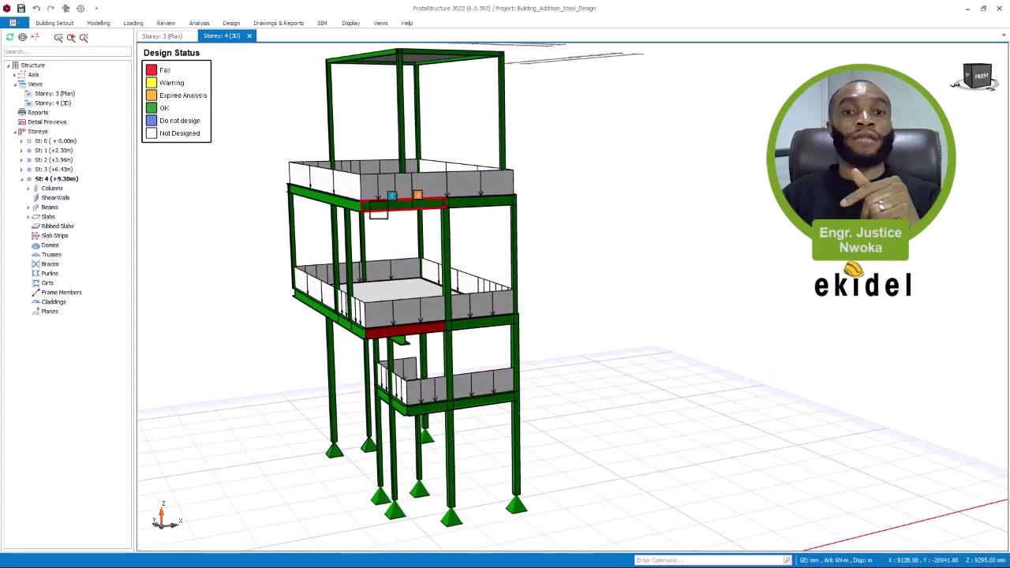
{"action": "scroll", "coordinate": [378, 211], "scroll_direction": "up", "scroll_amount": 2}
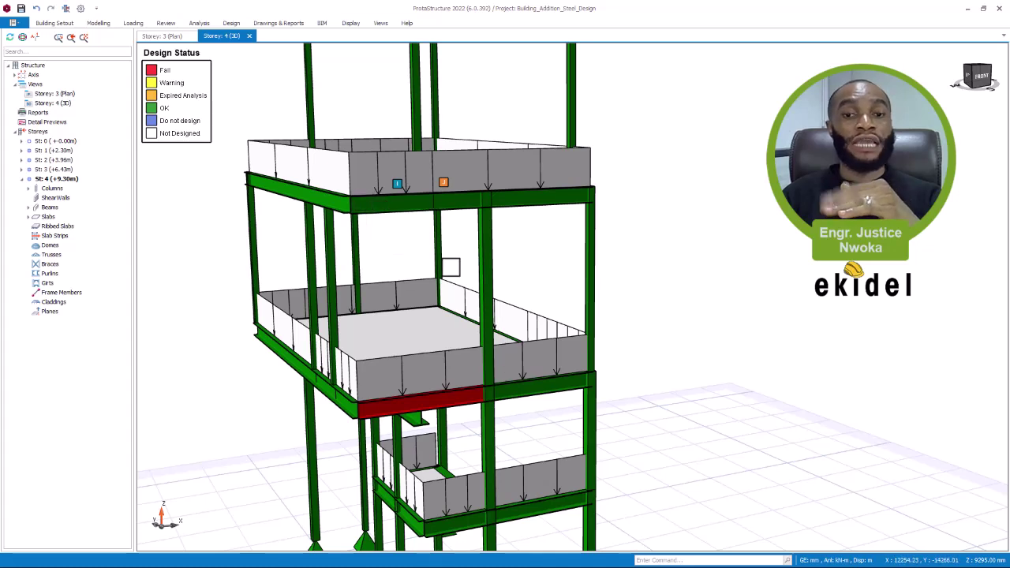
{"action": "left_click", "coordinate": [863, 317]}
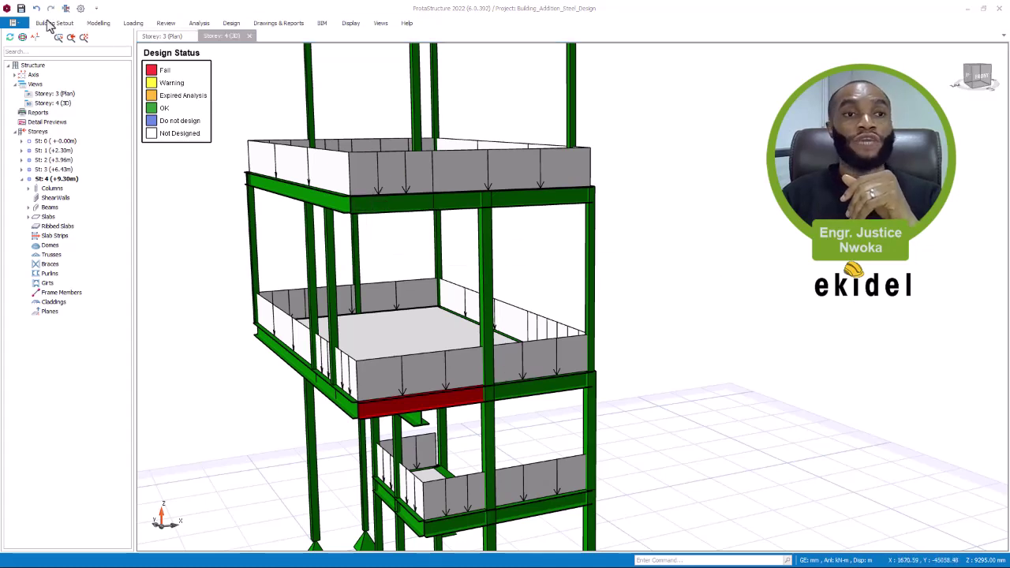
Open the recent project Building_Addition_Steel_Design_with_BRACING, saving the changes to the current one
{"action": "left_click", "coordinate": [19, 23]}
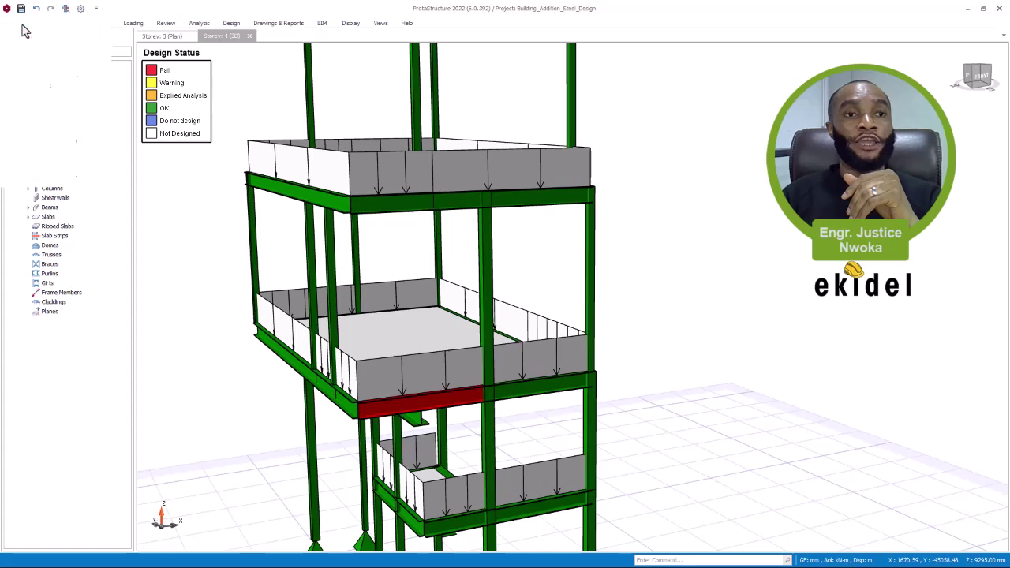
{"action": "mouse_move", "coordinate": [86, 60]}
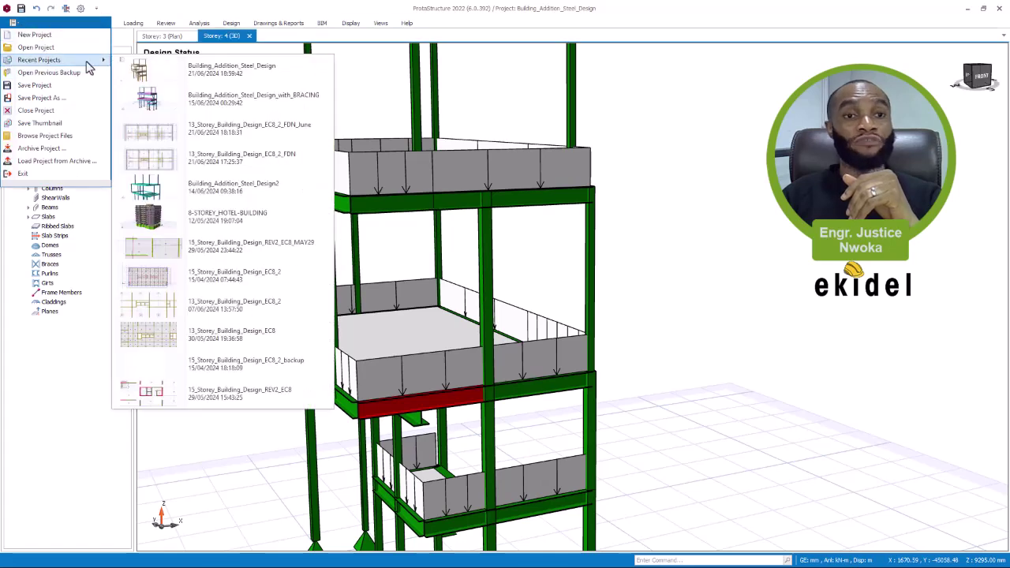
{"action": "left_click", "coordinate": [265, 102]}
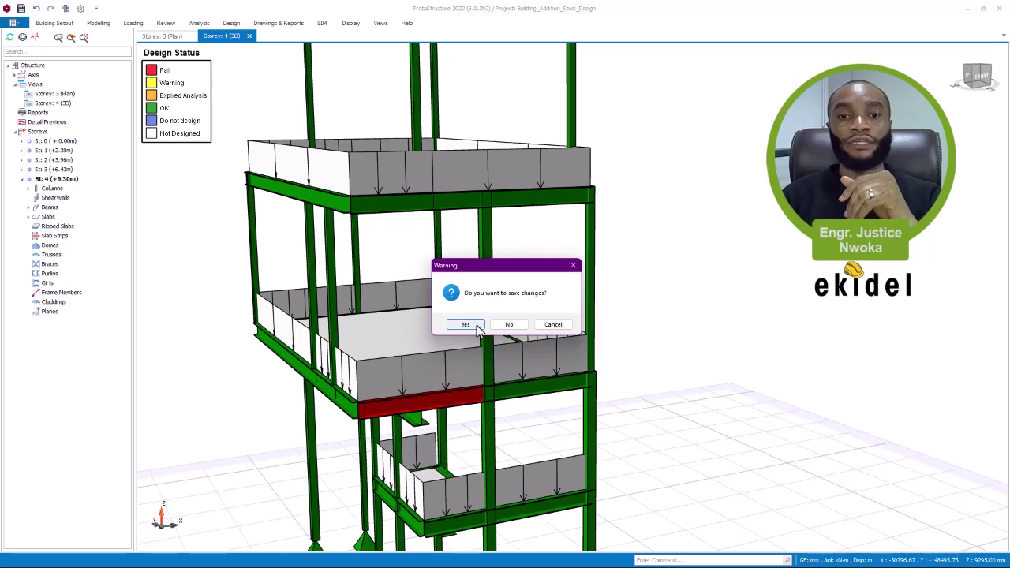
{"action": "left_click", "coordinate": [476, 329]}
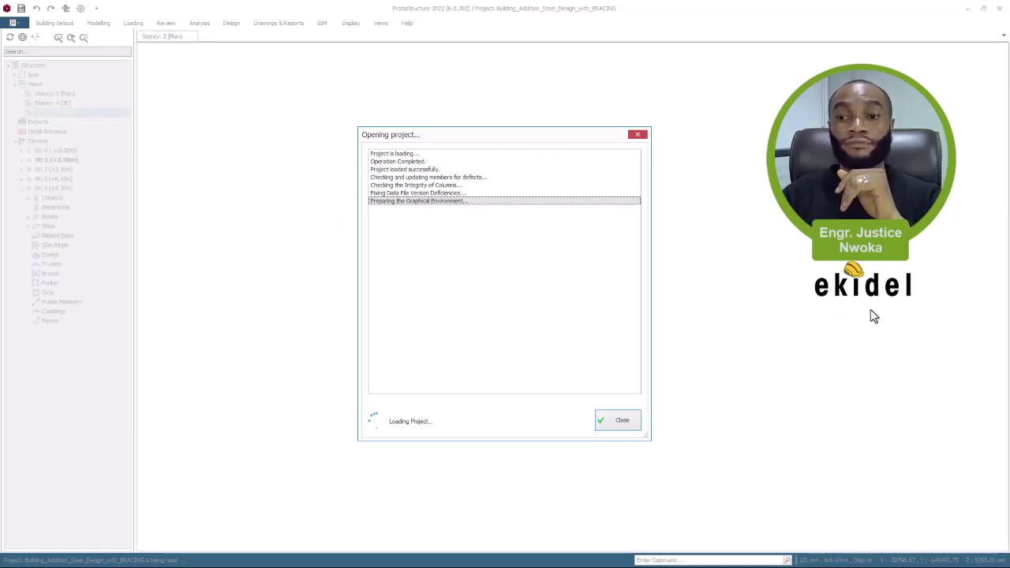
Examine the diagonal braces supporting the cantilever beams and the members' design status colours in the braced model
{"action": "middle_click_drag", "start_coordinate": [735, 222], "coordinate": [563, 237]}
{"action": "scroll", "coordinate": [471, 344], "scroll_direction": "up", "scroll_amount": 3}
{"action": "scroll", "coordinate": [471, 345], "scroll_direction": "down", "scroll_amount": 3}
{"action": "middle_click_drag", "start_coordinate": [471, 345], "coordinate": [425, 315], "text": "shift"}
{"action": "scroll", "coordinate": [426, 298], "scroll_direction": "up", "scroll_amount": 5}
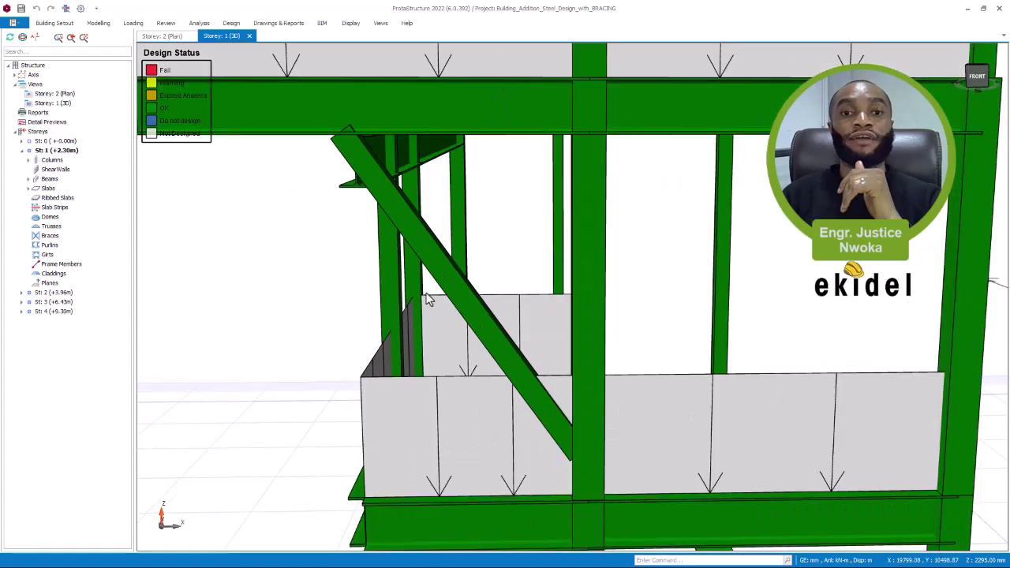
{"action": "scroll", "coordinate": [426, 298], "scroll_direction": "down", "scroll_amount": 5}
{"action": "scroll", "coordinate": [426, 189], "scroll_direction": "up", "scroll_amount": 2}
{"action": "mouse_move", "coordinate": [417, 203]}
{"action": "middle_mouse_down", "text": "shift"}
{"action": "mouse_move", "coordinate": [444, 194]}
{"action": "mouse_move", "coordinate": [460, 203]}
{"action": "middle_mouse_up", "text": "shift"}
{"action": "scroll", "coordinate": [498, 201], "scroll_direction": "up", "scroll_amount": 2}
{"action": "scroll", "coordinate": [410, 197], "scroll_direction": "down", "scroll_amount": 2}
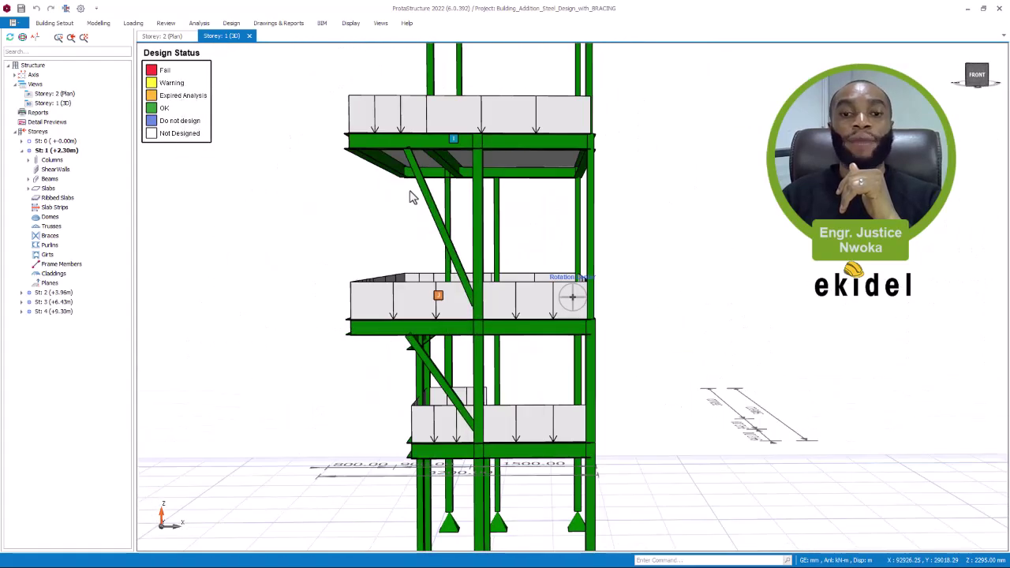
{"action": "scroll", "coordinate": [386, 324], "scroll_direction": "up", "scroll_amount": 3}
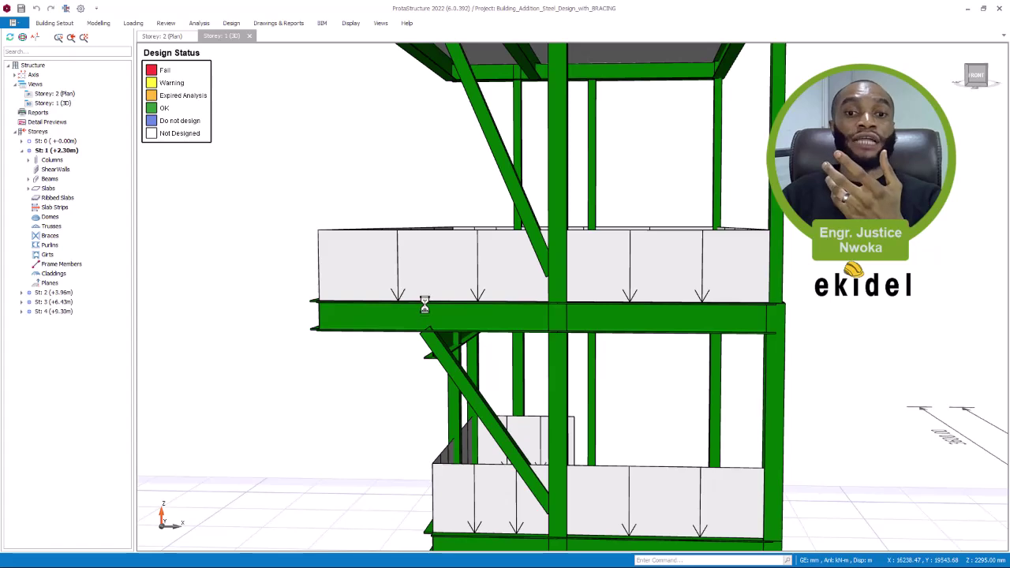
{"action": "scroll", "coordinate": [421, 313], "scroll_direction": "up", "scroll_amount": 3}
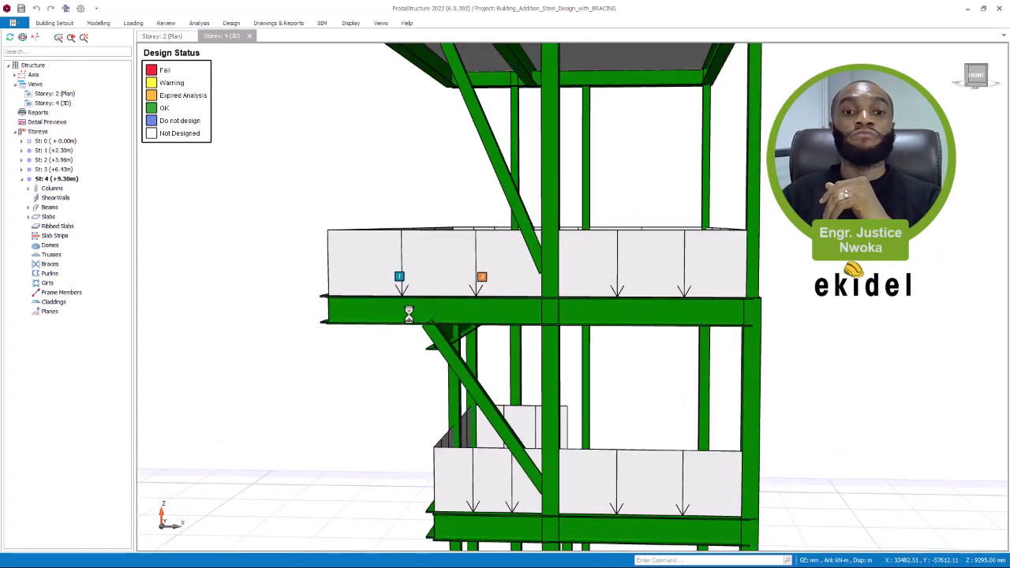
Review the steel design checks of the braced storey 2 cantilever beam down to deflection, and leave the design without changes
{"action": "left_click", "coordinate": [389, 322]}
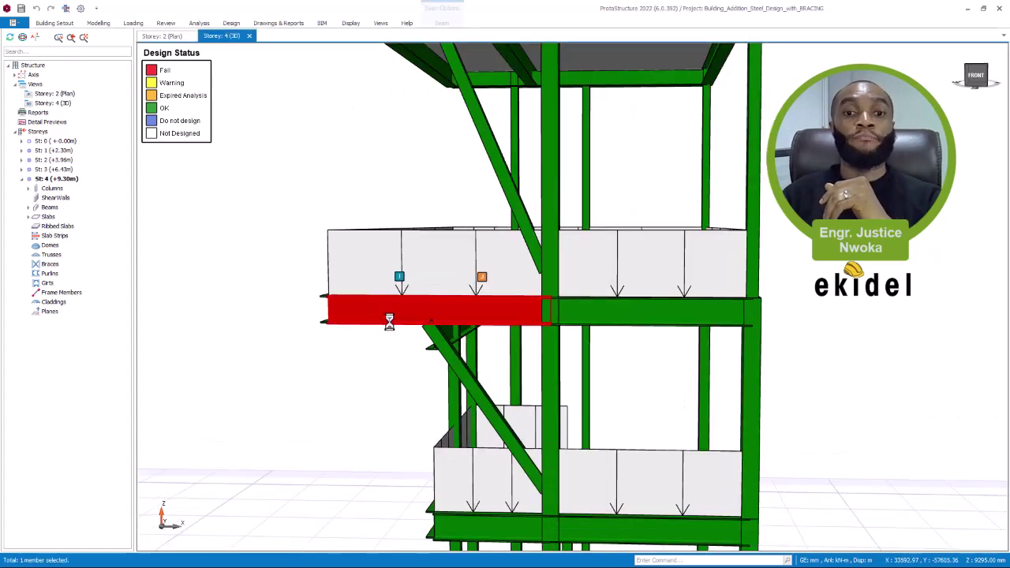
{"action": "right_click", "coordinate": [340, 172]}
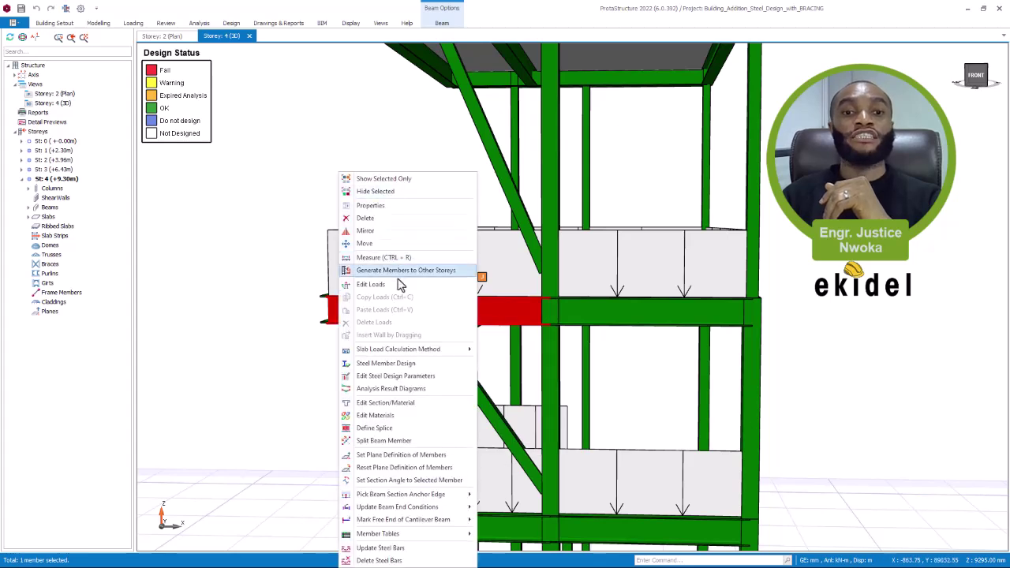
{"action": "left_click", "coordinate": [402, 372]}
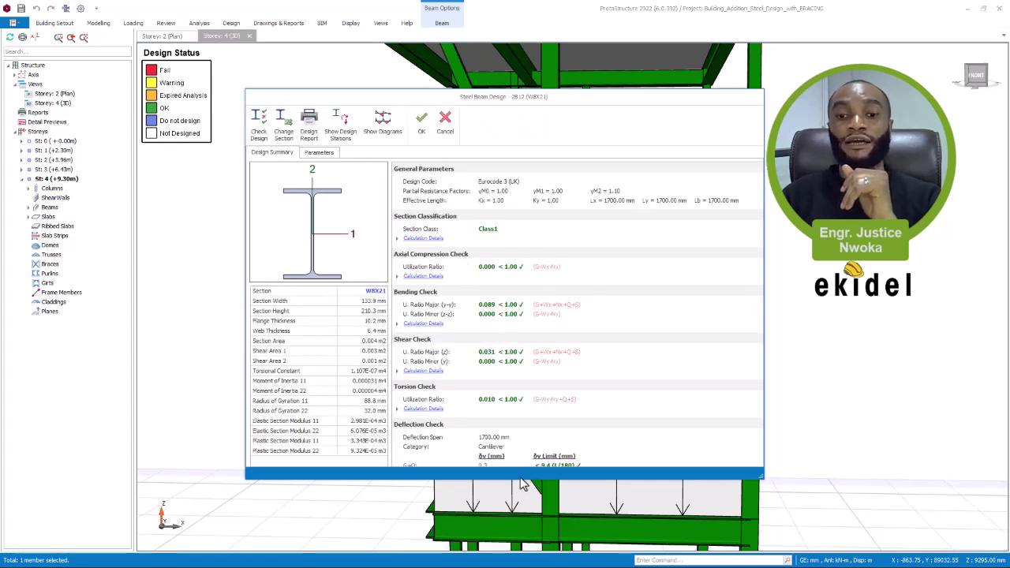
{"action": "left_click_drag", "start_coordinate": [518, 480], "coordinate": [558, 536]}
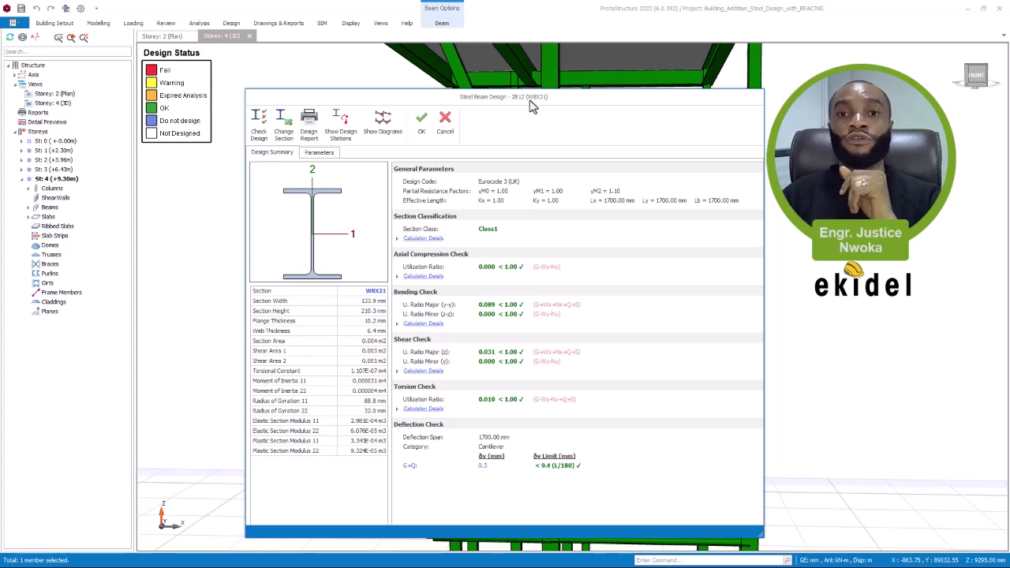
{"action": "left_click", "coordinate": [445, 125]}
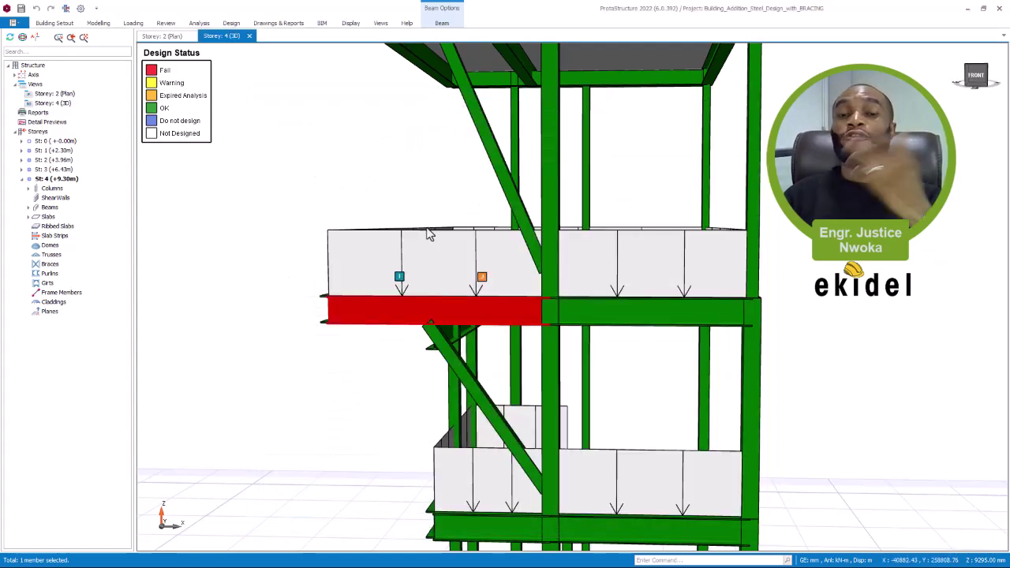
{"action": "left_click", "coordinate": [449, 215]}
Examine the storey 3 cantilever beam's properties and the diagonal brace connecting it to the column from several angles
{"action": "scroll", "coordinate": [455, 212], "scroll_direction": "down", "scroll_amount": 2}
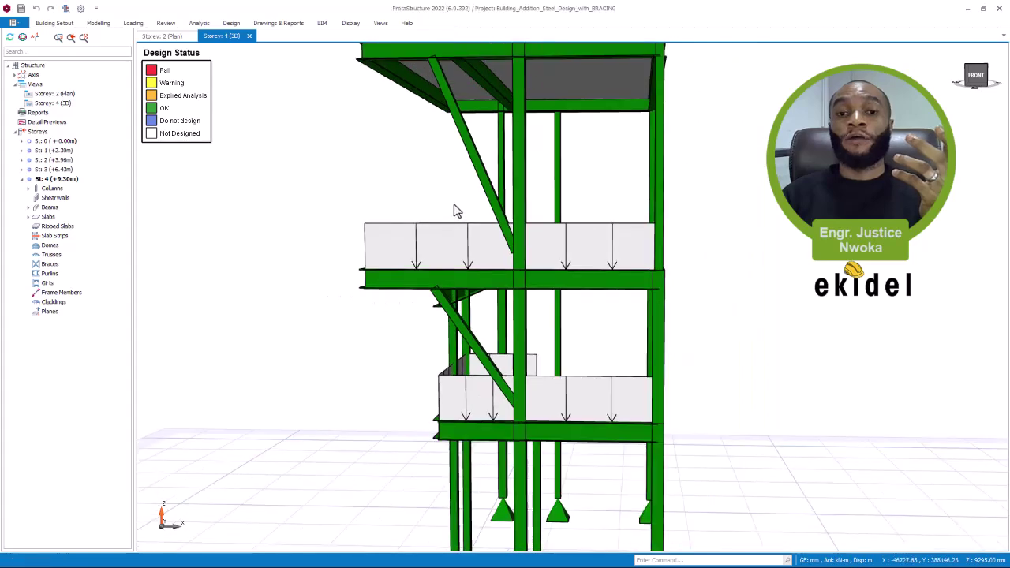
{"action": "mouse_move", "coordinate": [454, 209]}
{"action": "middle_mouse_down"}
{"action": "mouse_move", "coordinate": [472, 203]}
{"action": "mouse_move", "coordinate": [437, 187]}
{"action": "mouse_move", "coordinate": [424, 235]}
{"action": "middle_mouse_up"}
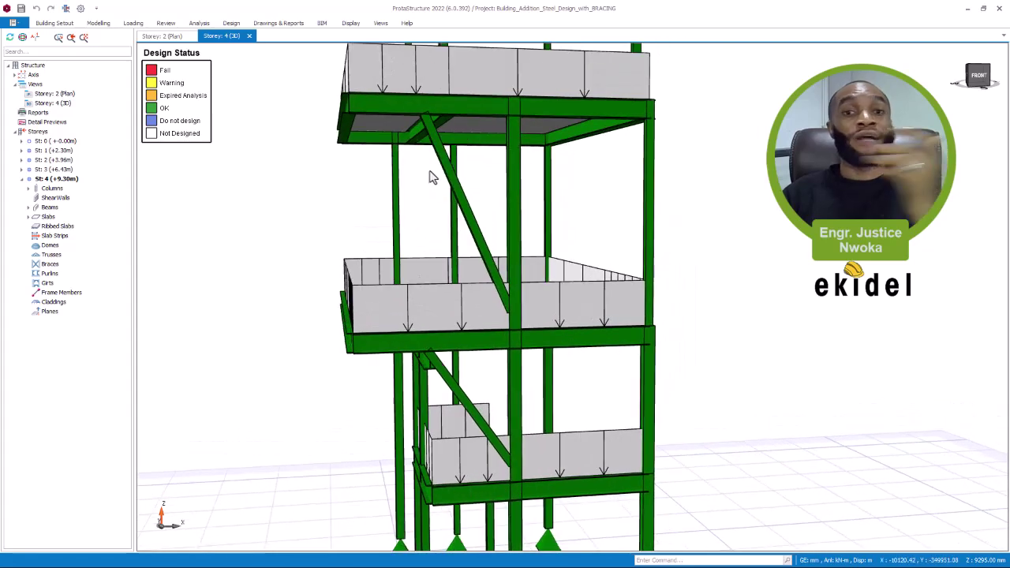
{"action": "scroll", "coordinate": [437, 172], "scroll_direction": "down", "scroll_amount": 3}
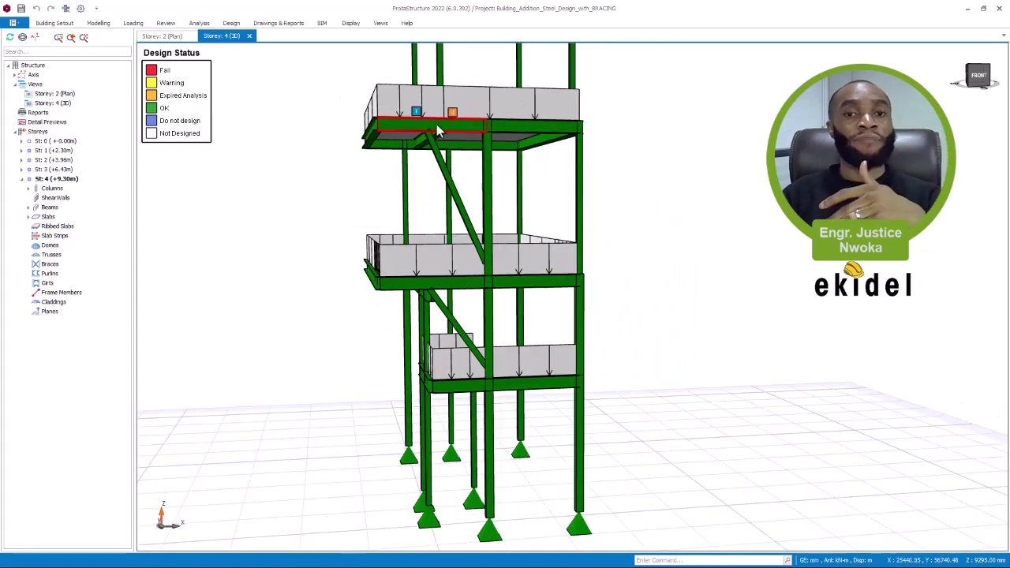
{"action": "mouse_move", "coordinate": [448, 128]}
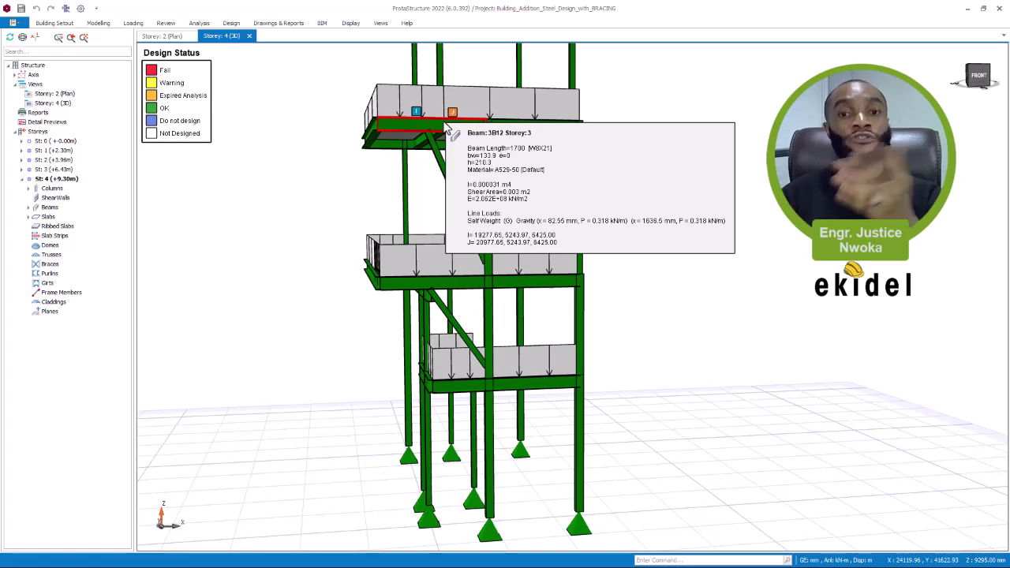
{"action": "middle_click_drag", "start_coordinate": [446, 158], "coordinate": [424, 161]}
{"action": "scroll", "coordinate": [395, 154], "scroll_direction": "up", "scroll_amount": 2}
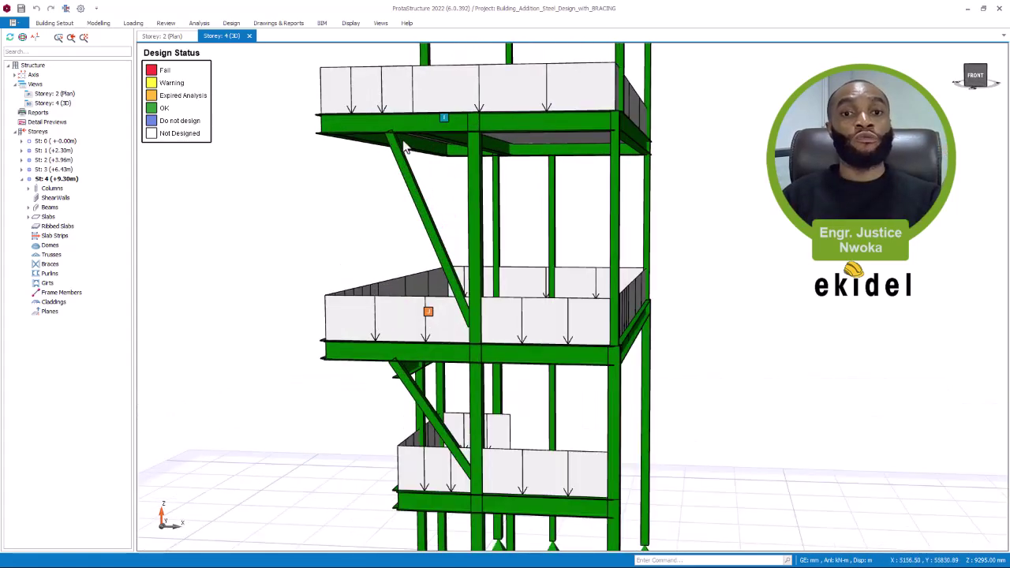
{"action": "scroll", "coordinate": [412, 172], "scroll_direction": "down", "scroll_amount": 2}
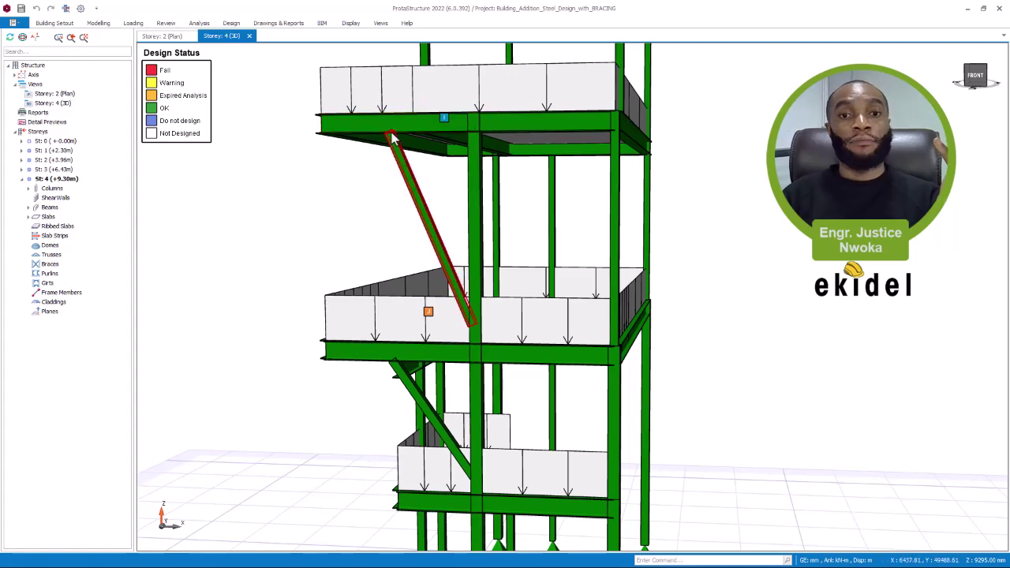
{"action": "middle_click_drag", "start_coordinate": [440, 158], "coordinate": [423, 331]}
{"action": "scroll", "coordinate": [422, 330], "scroll_direction": "up", "scroll_amount": 2}
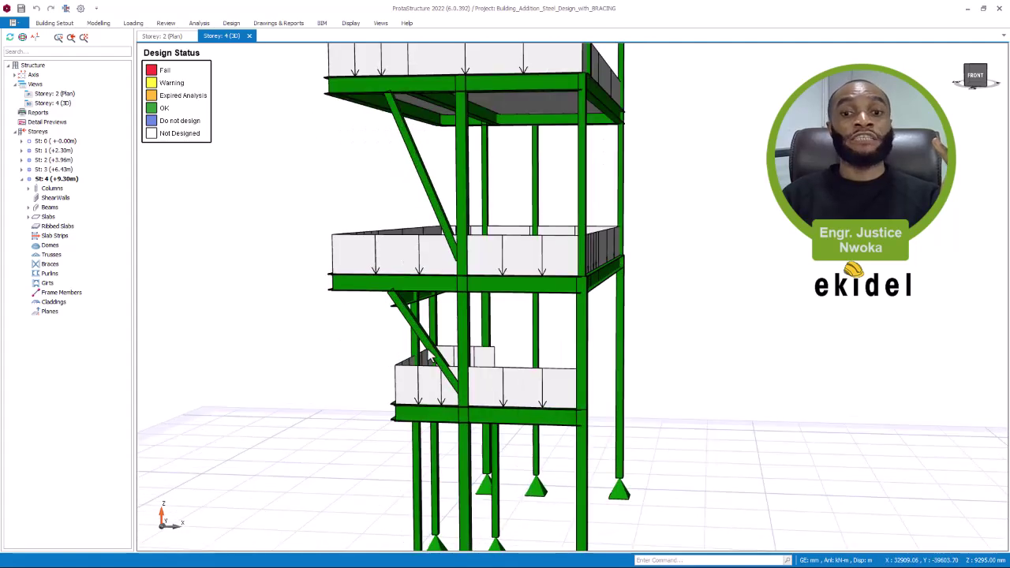
Examine the storey 2 cantilever beam's properties, the framing beneath it and the overall braced structure
{"action": "scroll", "coordinate": [424, 331], "scroll_direction": "down", "scroll_amount": 3}
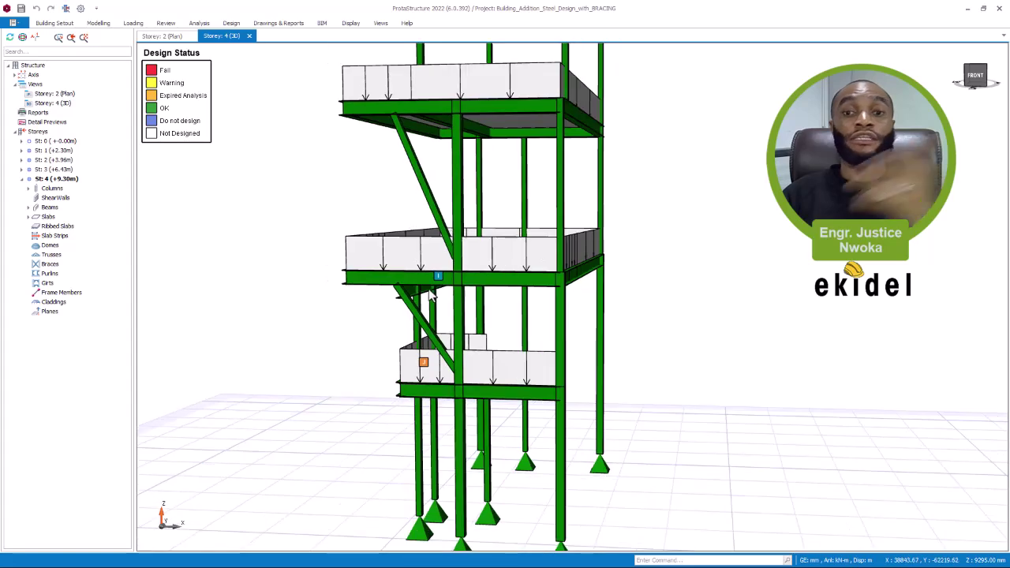
{"action": "mouse_move", "coordinate": [431, 290]}
{"action": "scroll", "coordinate": [431, 290], "scroll_direction": "up", "scroll_amount": 3}
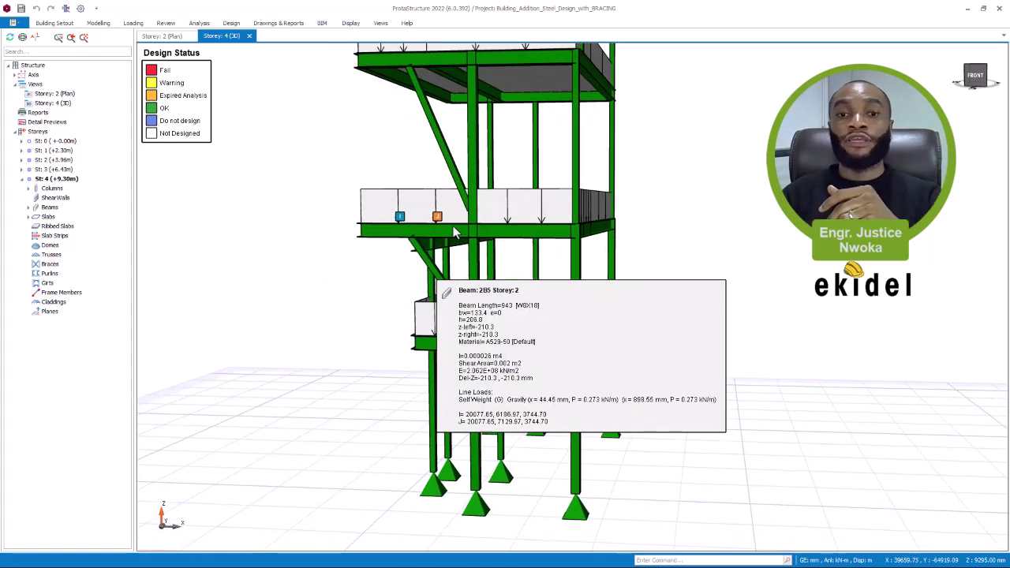
{"action": "scroll", "coordinate": [418, 238], "scroll_direction": "up", "scroll_amount": 1}
{"action": "mouse_move", "coordinate": [418, 234]}
{"action": "middle_mouse_down"}
{"action": "mouse_move", "coordinate": [430, 240]}
{"action": "mouse_move", "coordinate": [458, 185]}
{"action": "middle_mouse_up"}
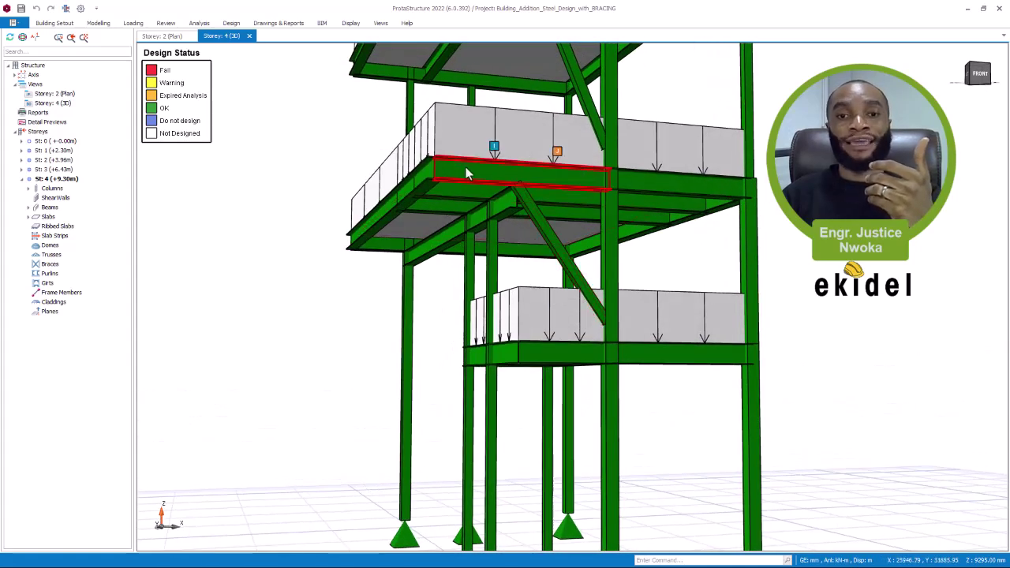
{"action": "scroll", "coordinate": [488, 177], "scroll_direction": "up", "scroll_amount": 1}
{"action": "mouse_move", "coordinate": [490, 180]}
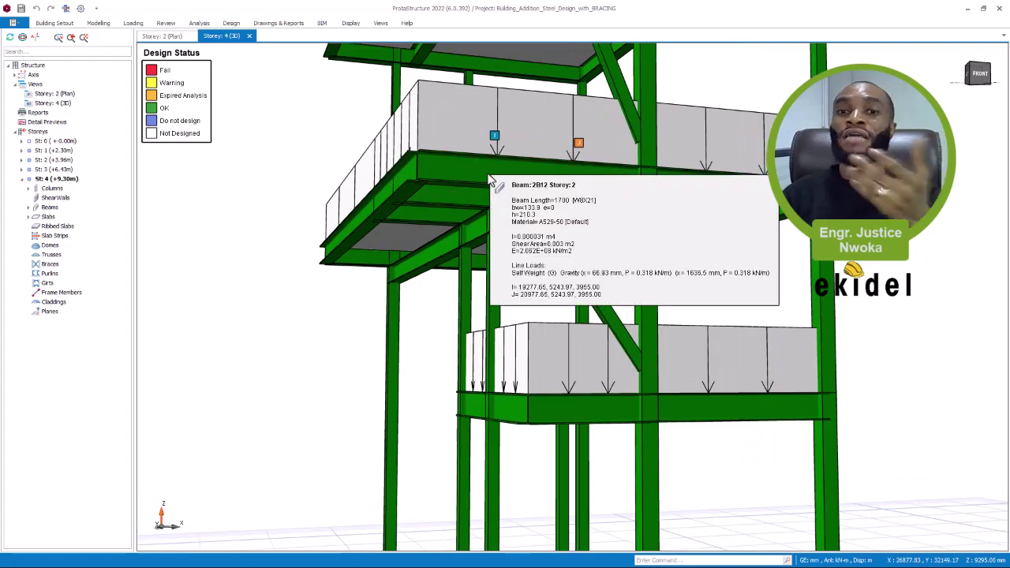
{"action": "mouse_move", "coordinate": [469, 208]}
{"action": "middle_mouse_down"}
{"action": "mouse_move", "coordinate": [486, 219]}
{"action": "mouse_move", "coordinate": [505, 205]}
{"action": "mouse_move", "coordinate": [412, 198]}
{"action": "mouse_move", "coordinate": [545, 189]}
{"action": "middle_mouse_up"}
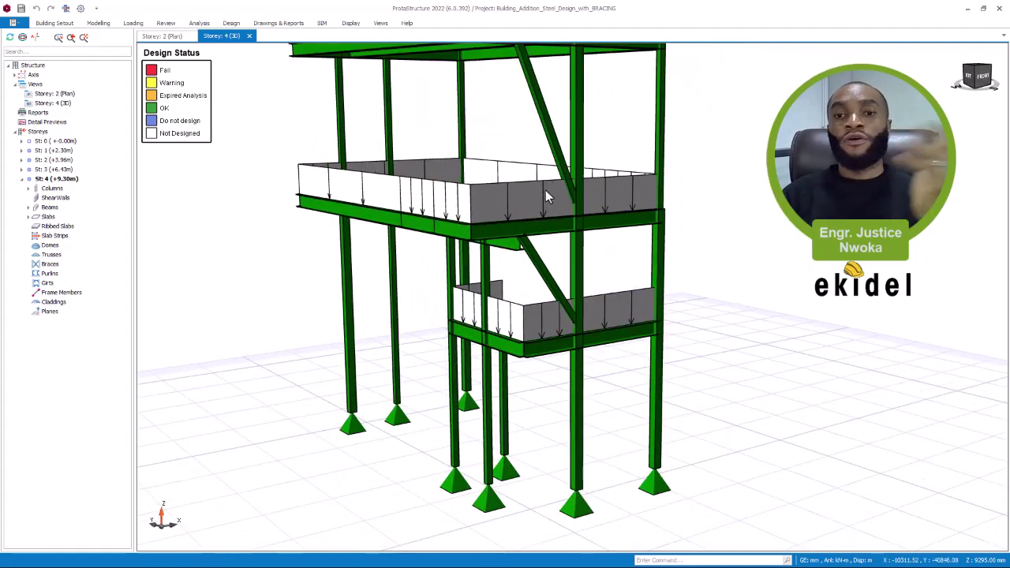
{"action": "scroll", "coordinate": [453, 240], "scroll_direction": "up", "scroll_amount": 2}
{"action": "scroll", "coordinate": [454, 246], "scroll_direction": "down", "scroll_amount": 3}
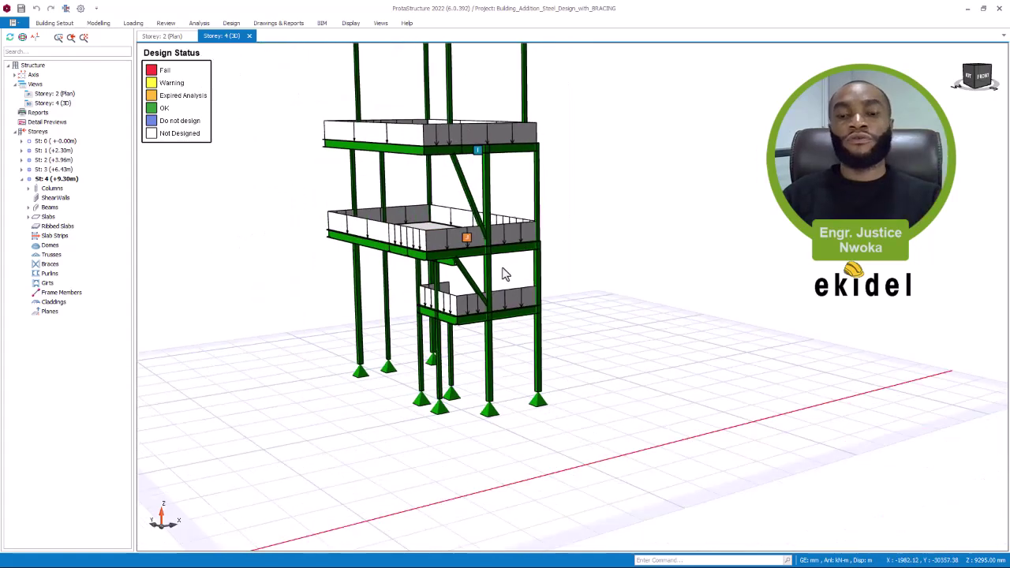